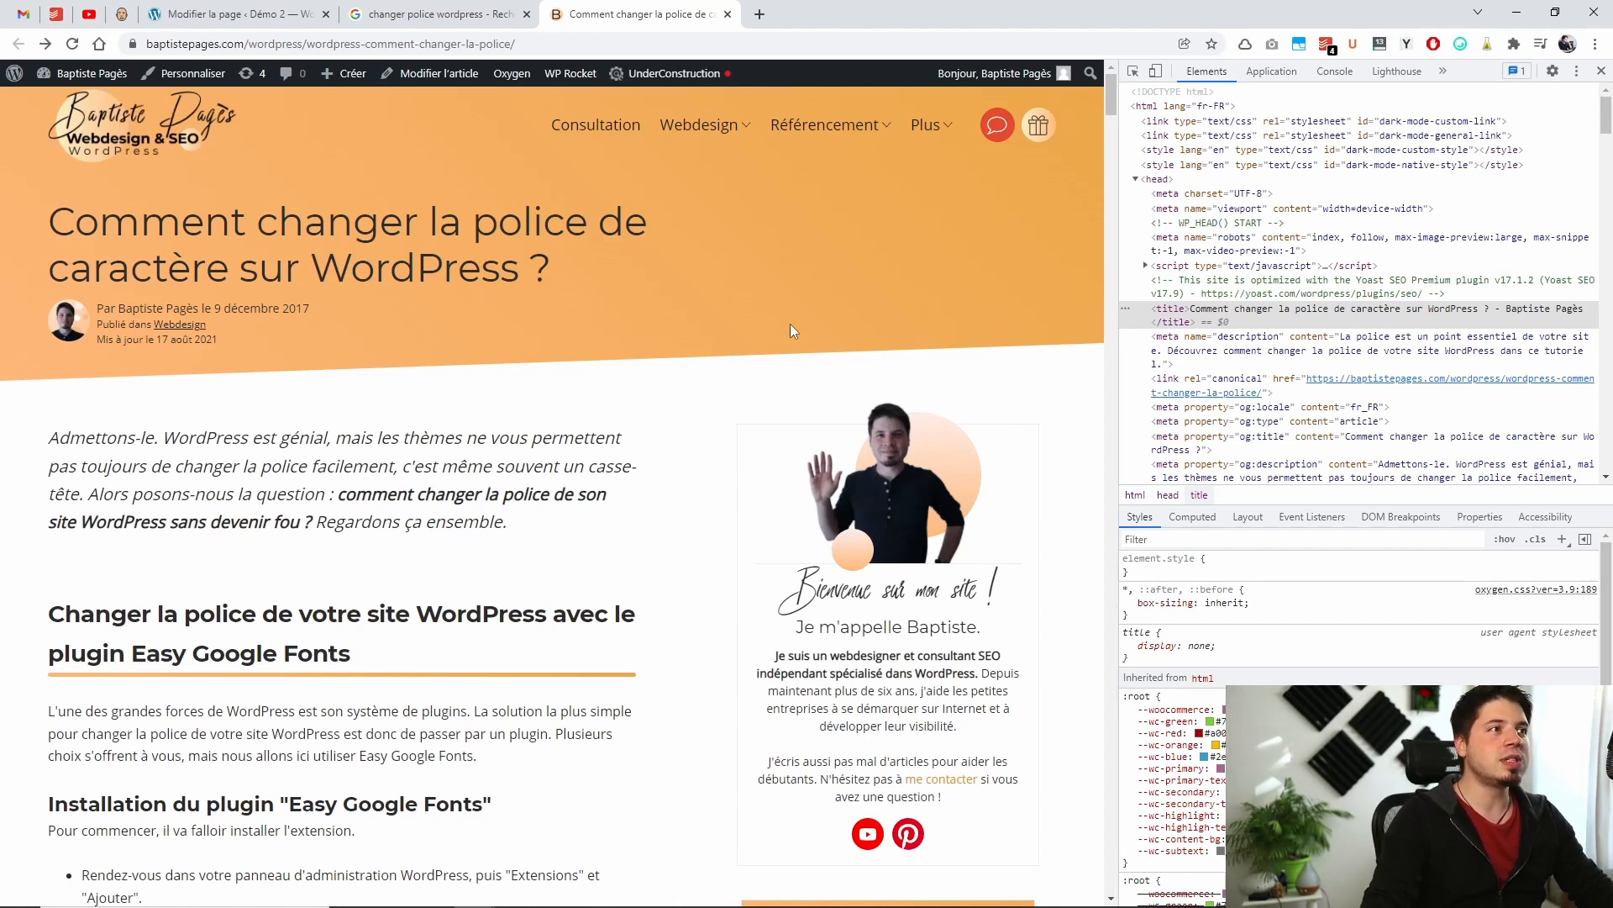
- Compare the article's title element in the page's head code with its listing in the Google results for "changer police wordpress"
left_click(1156, 179)
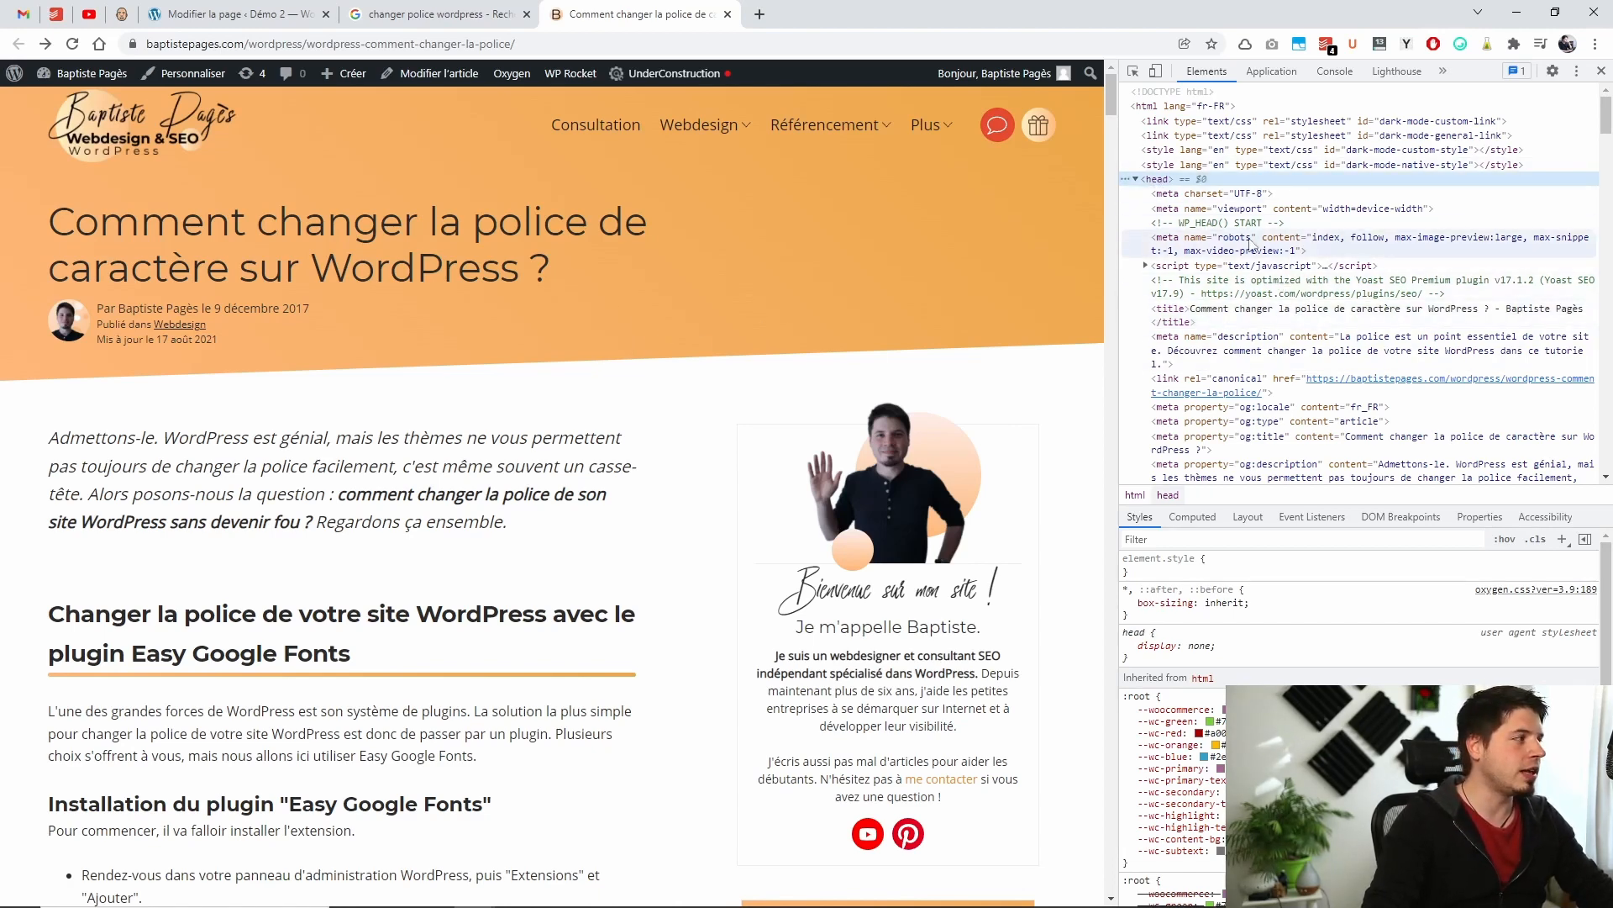
left_click(1170, 317)
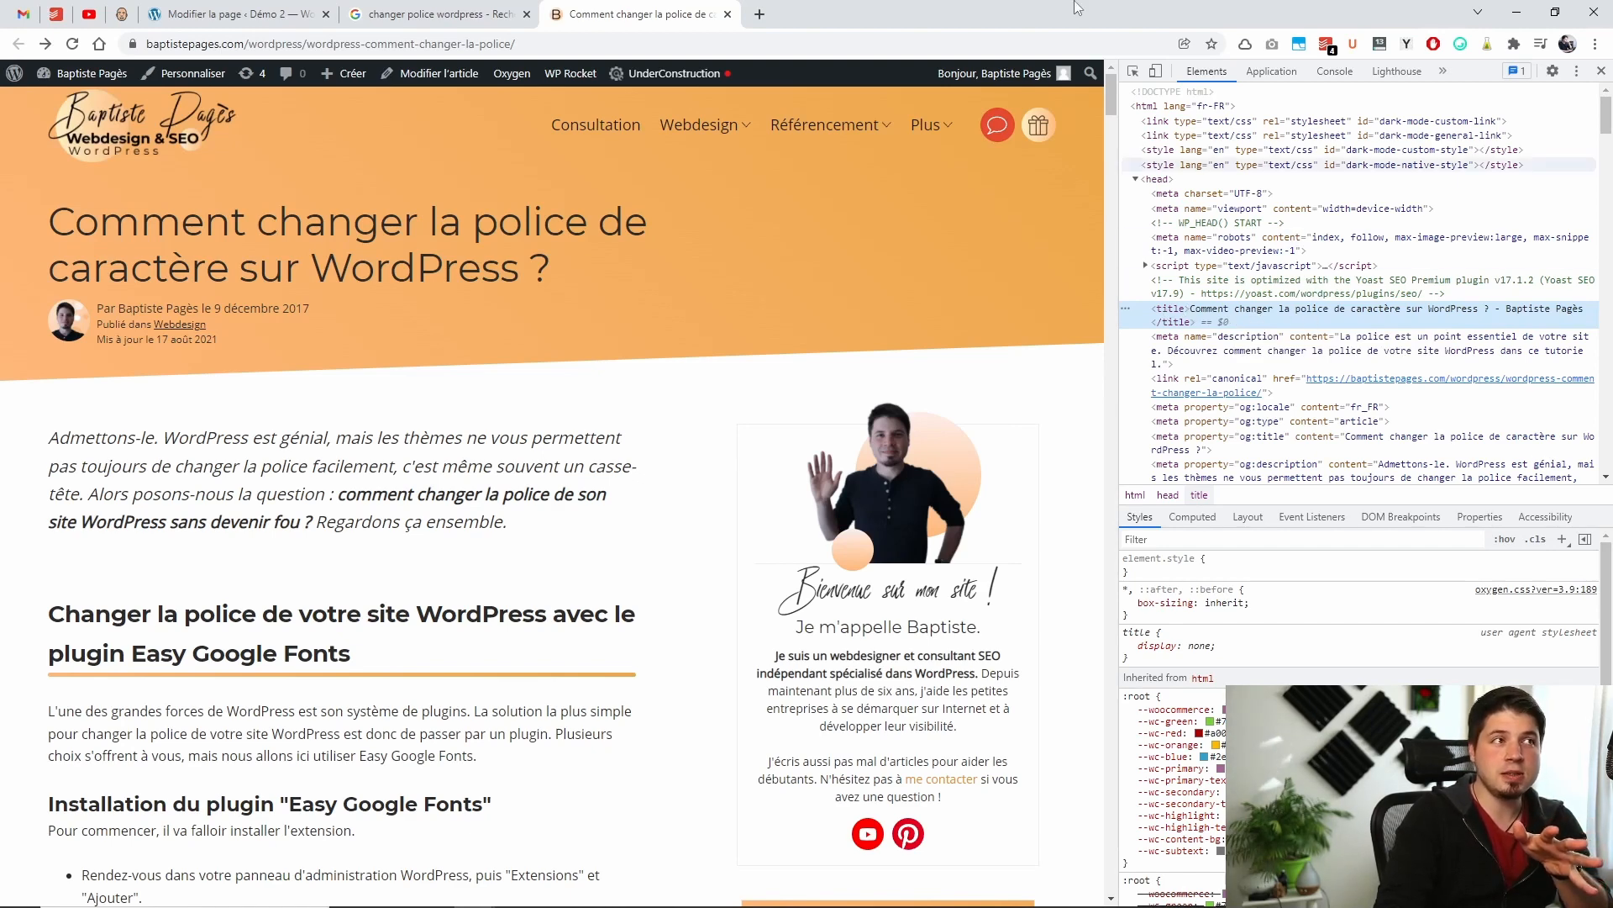
left_click(437, 14)
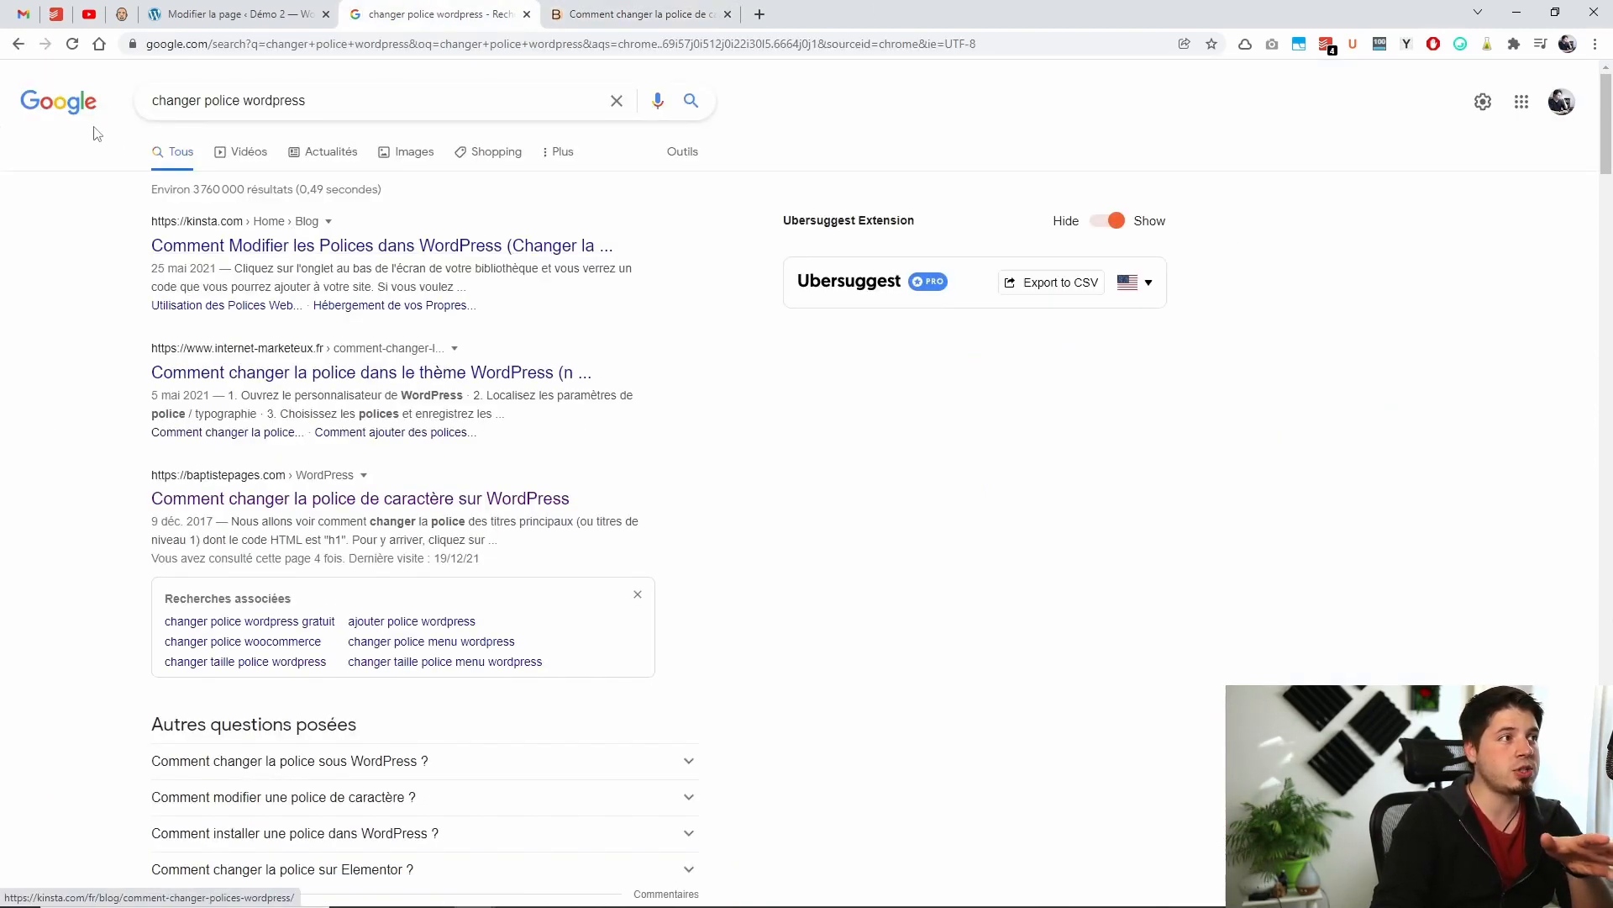
left_click(598, 14)
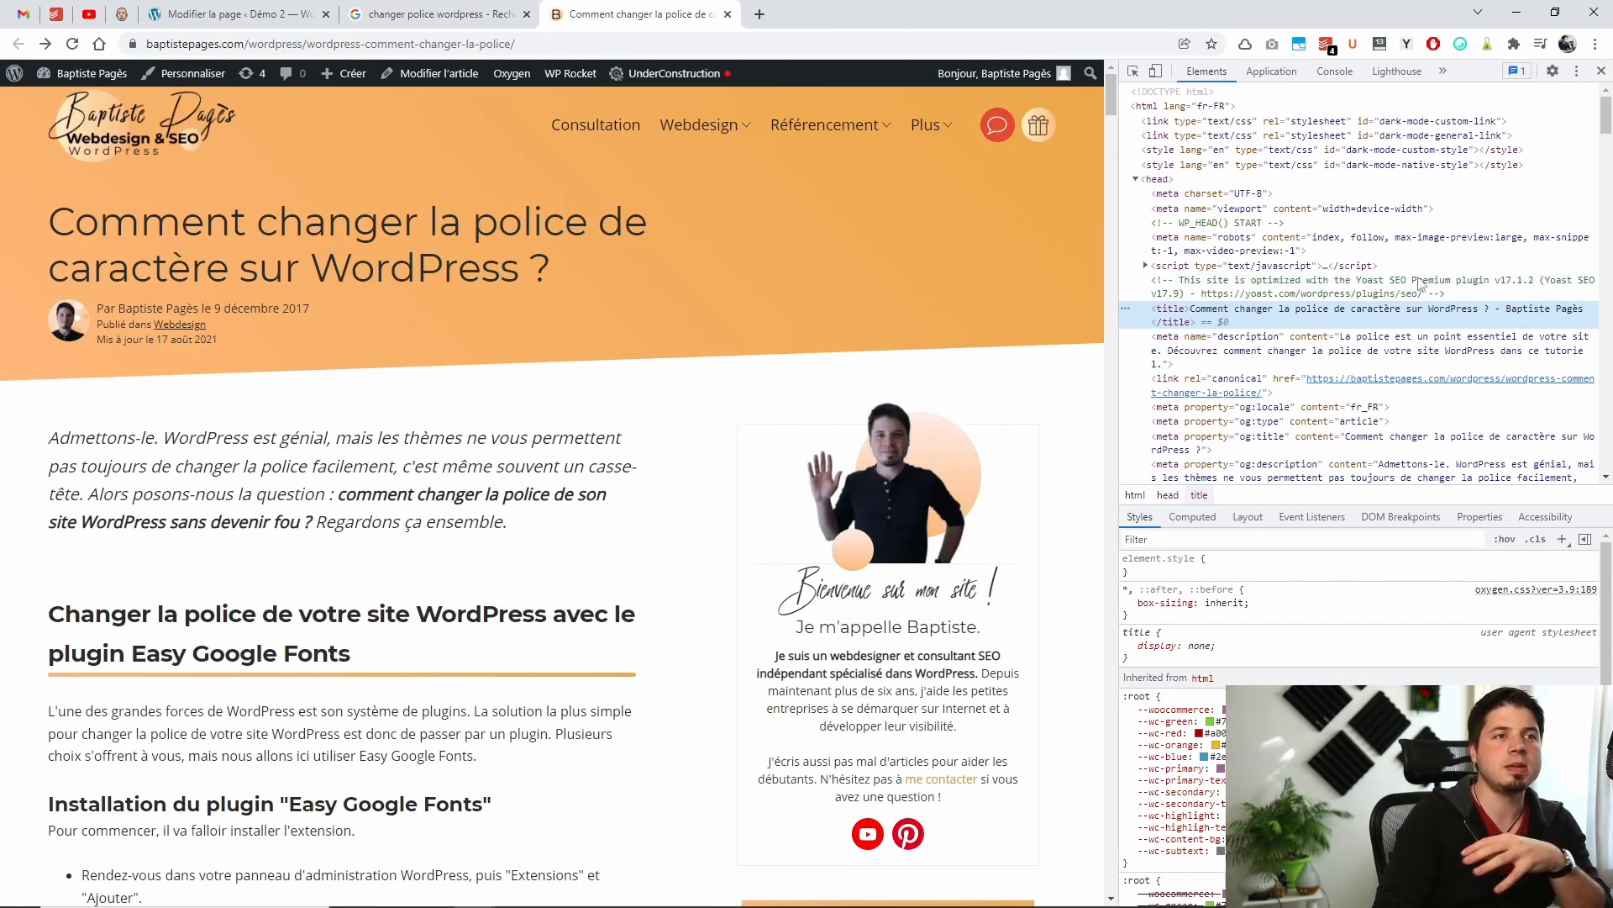
left_click(471, 15)
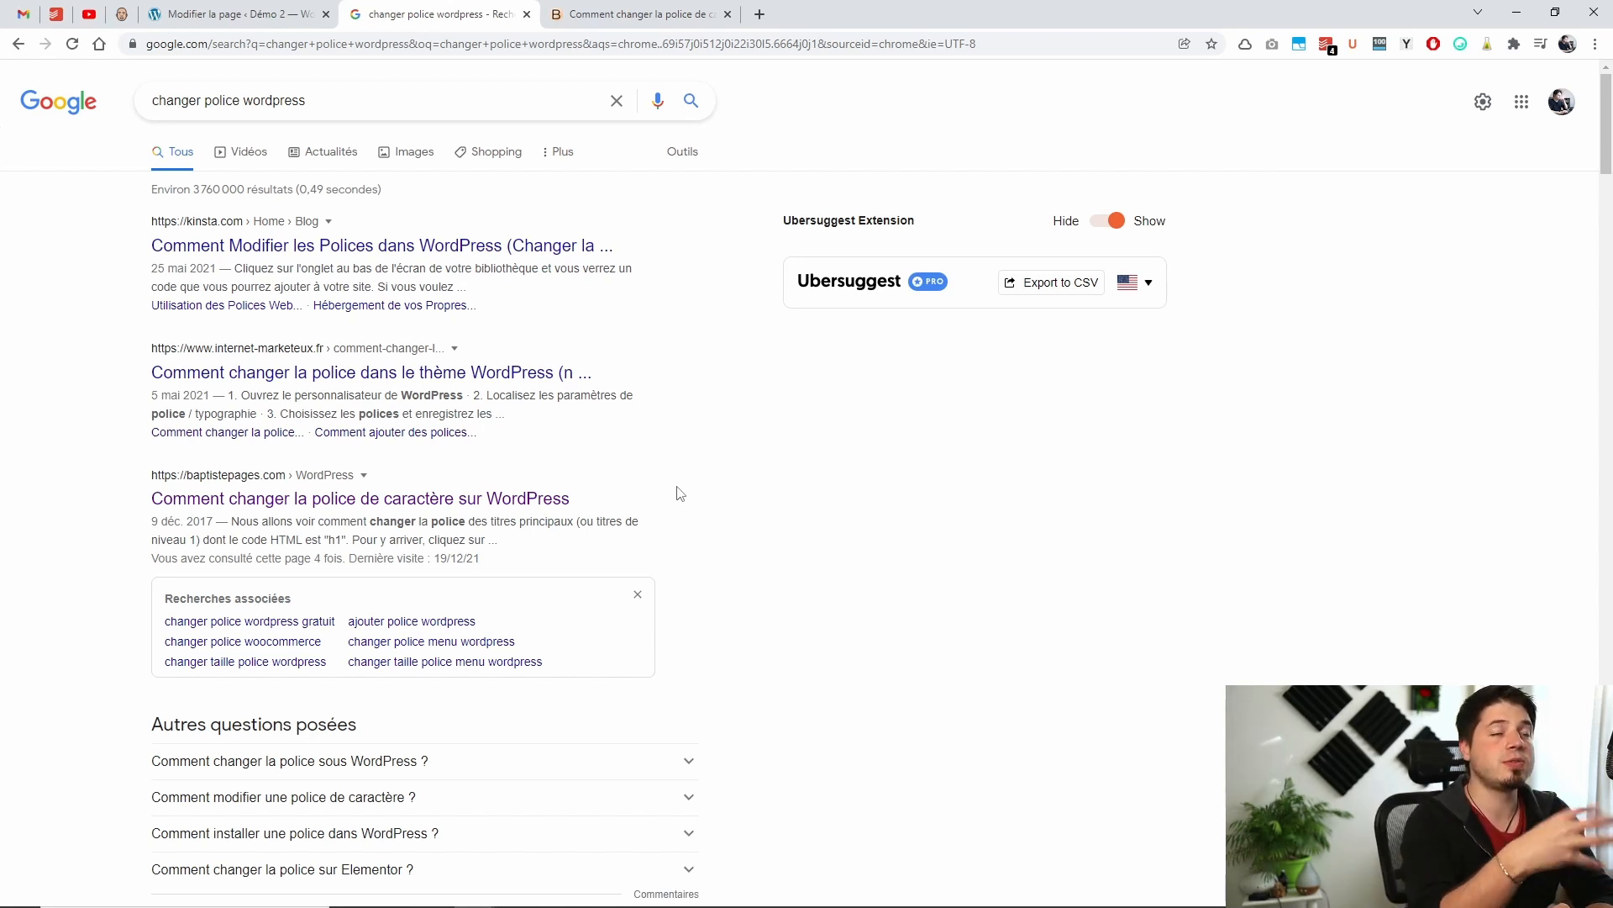
left_click(607, 11)
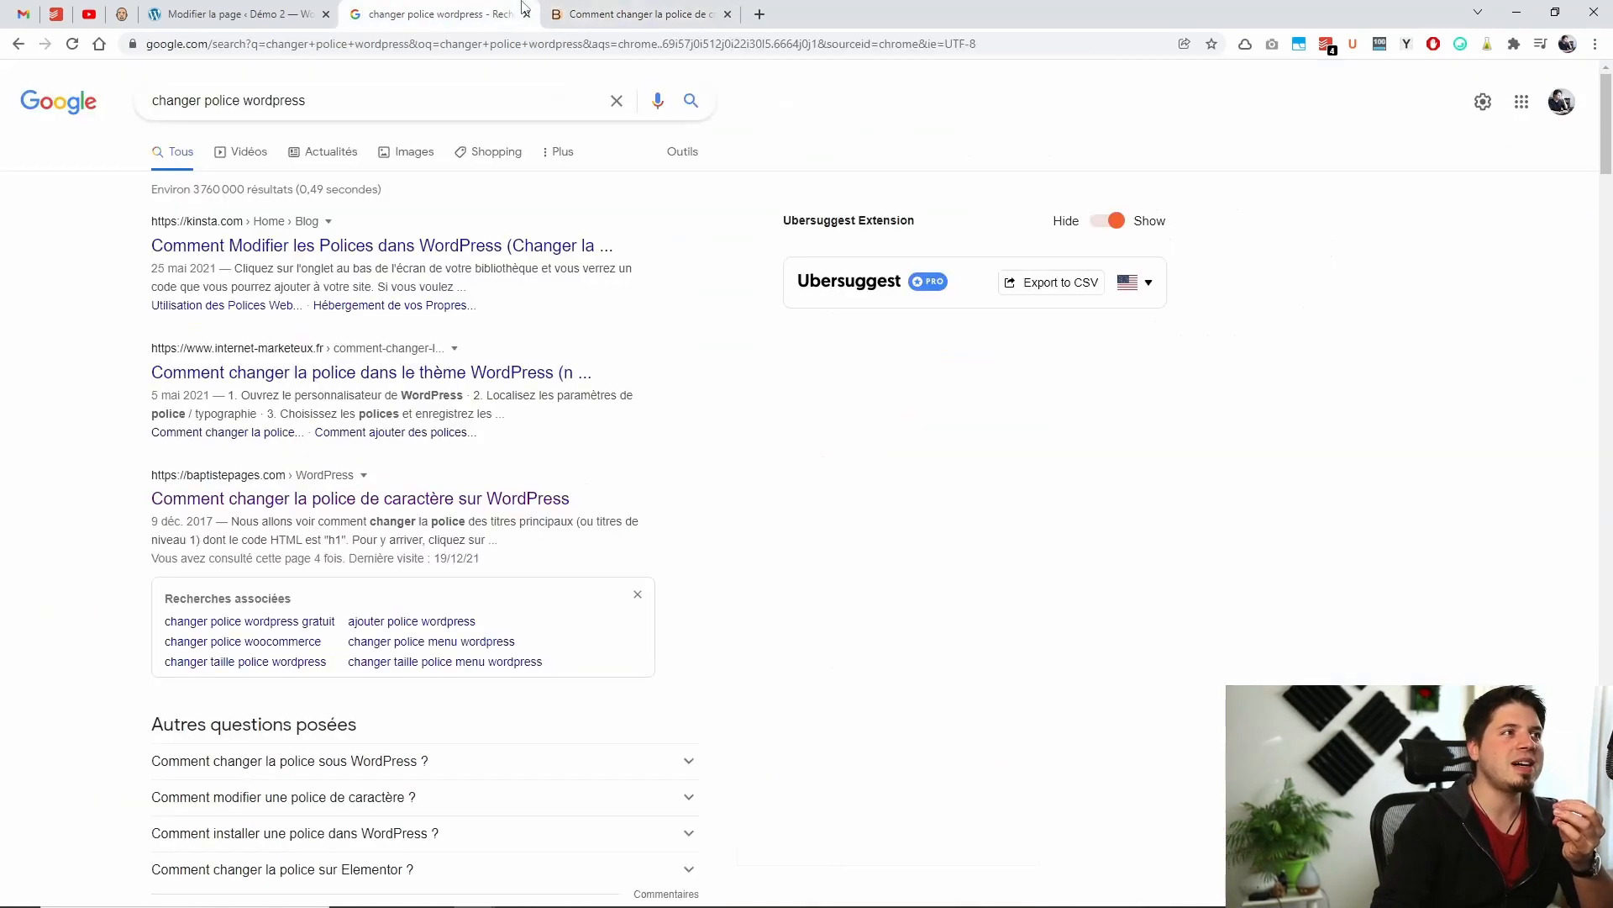
left_click(521, 7)
left_click(595, 8)
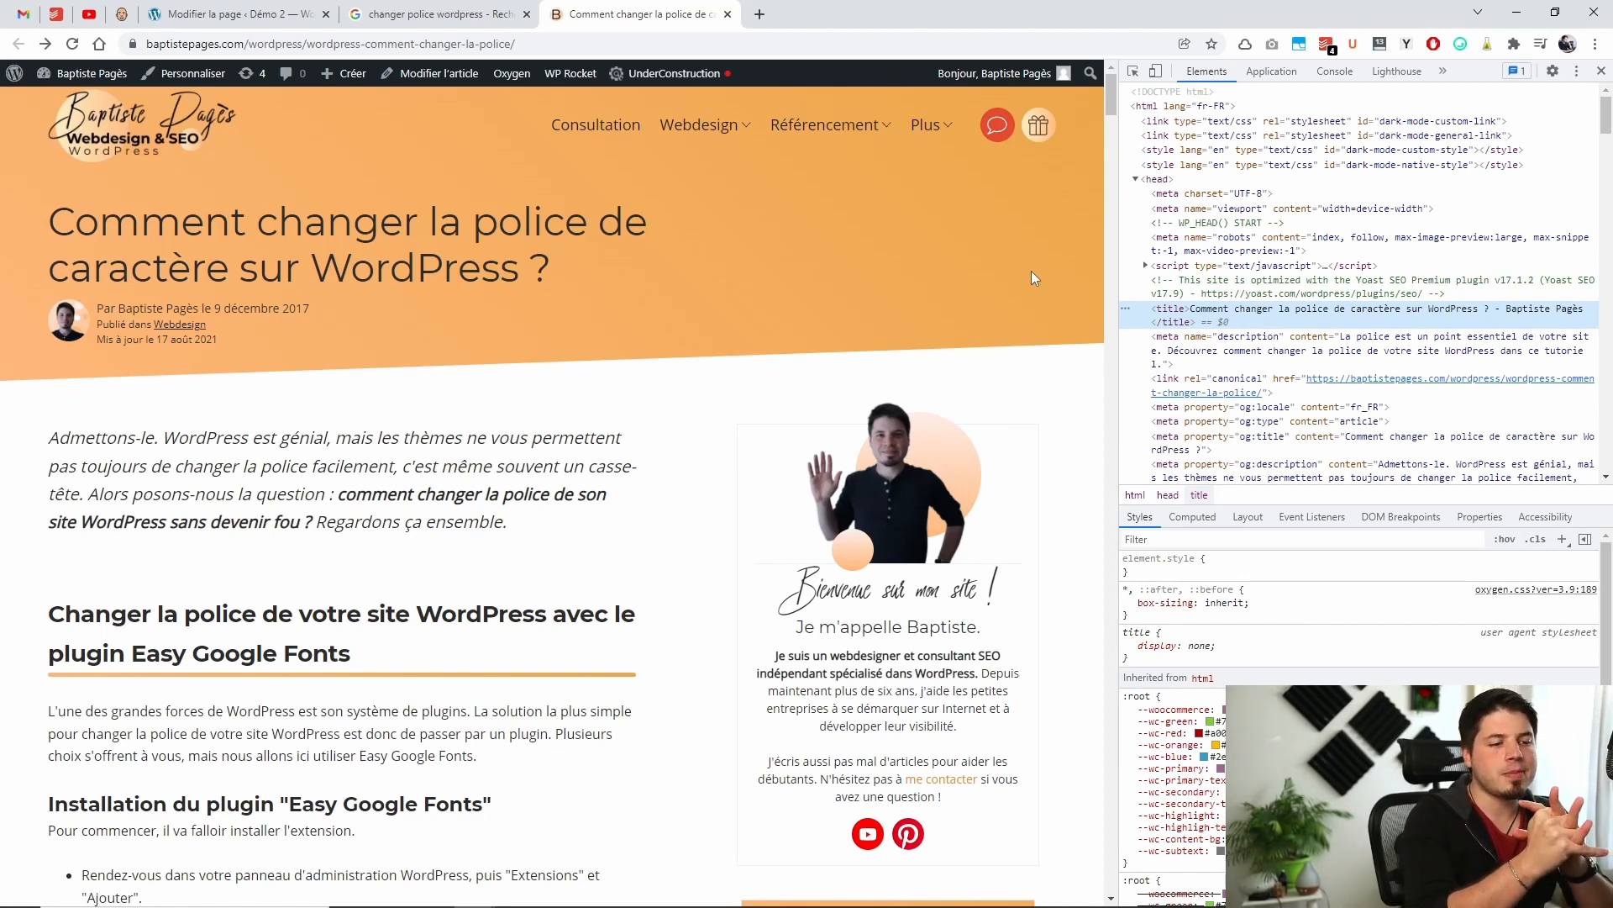
left_click(454, 10)
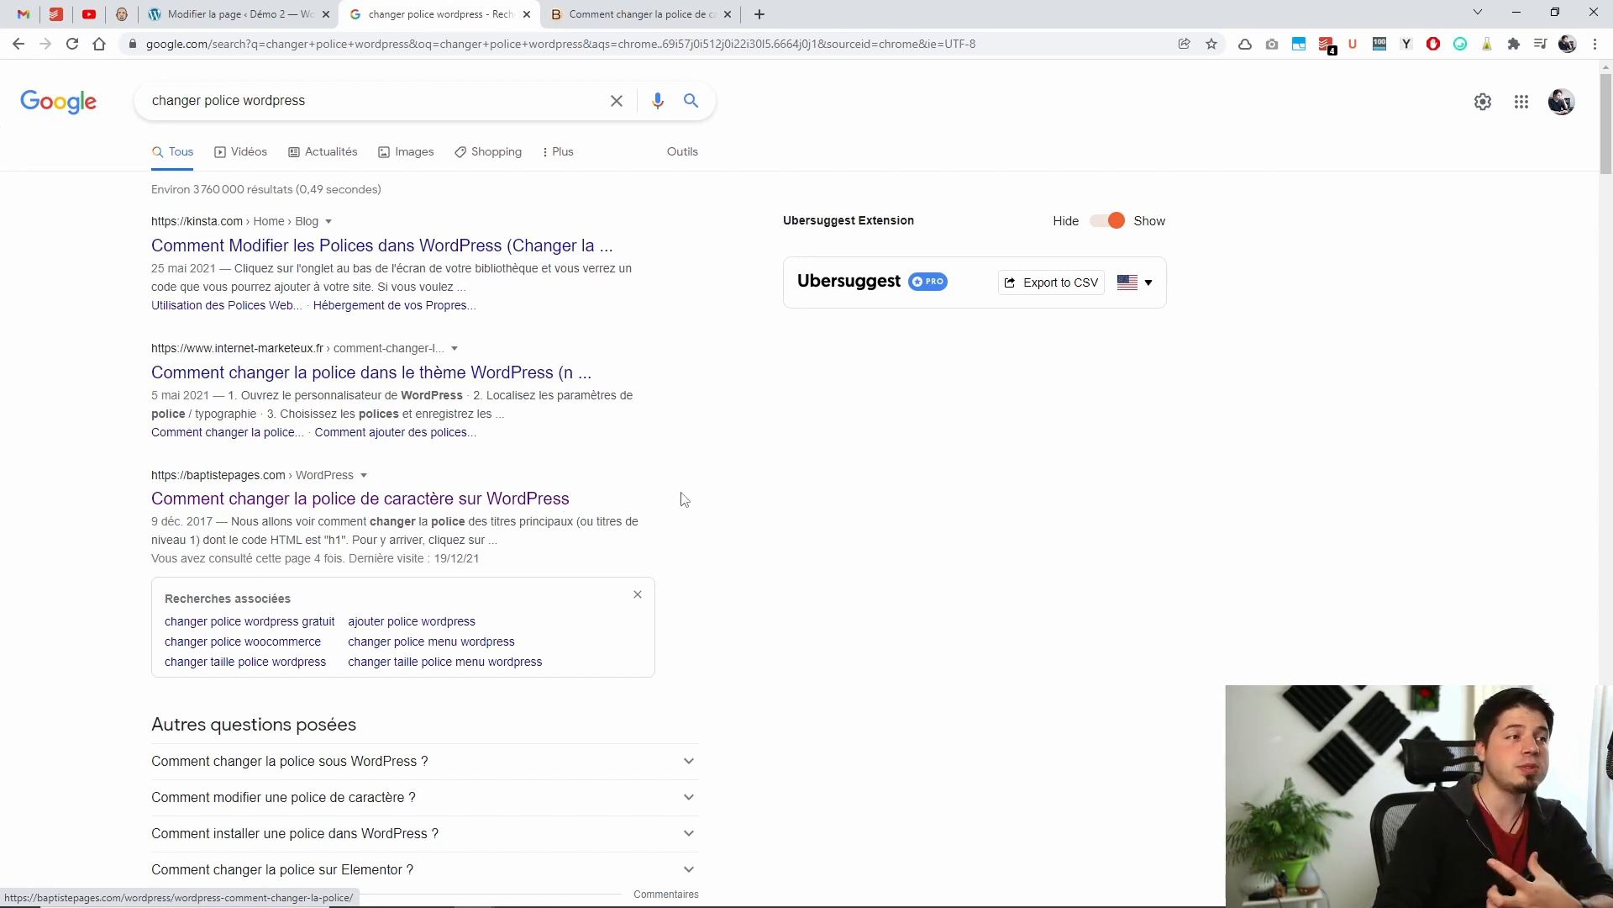
left_click(615, 10)
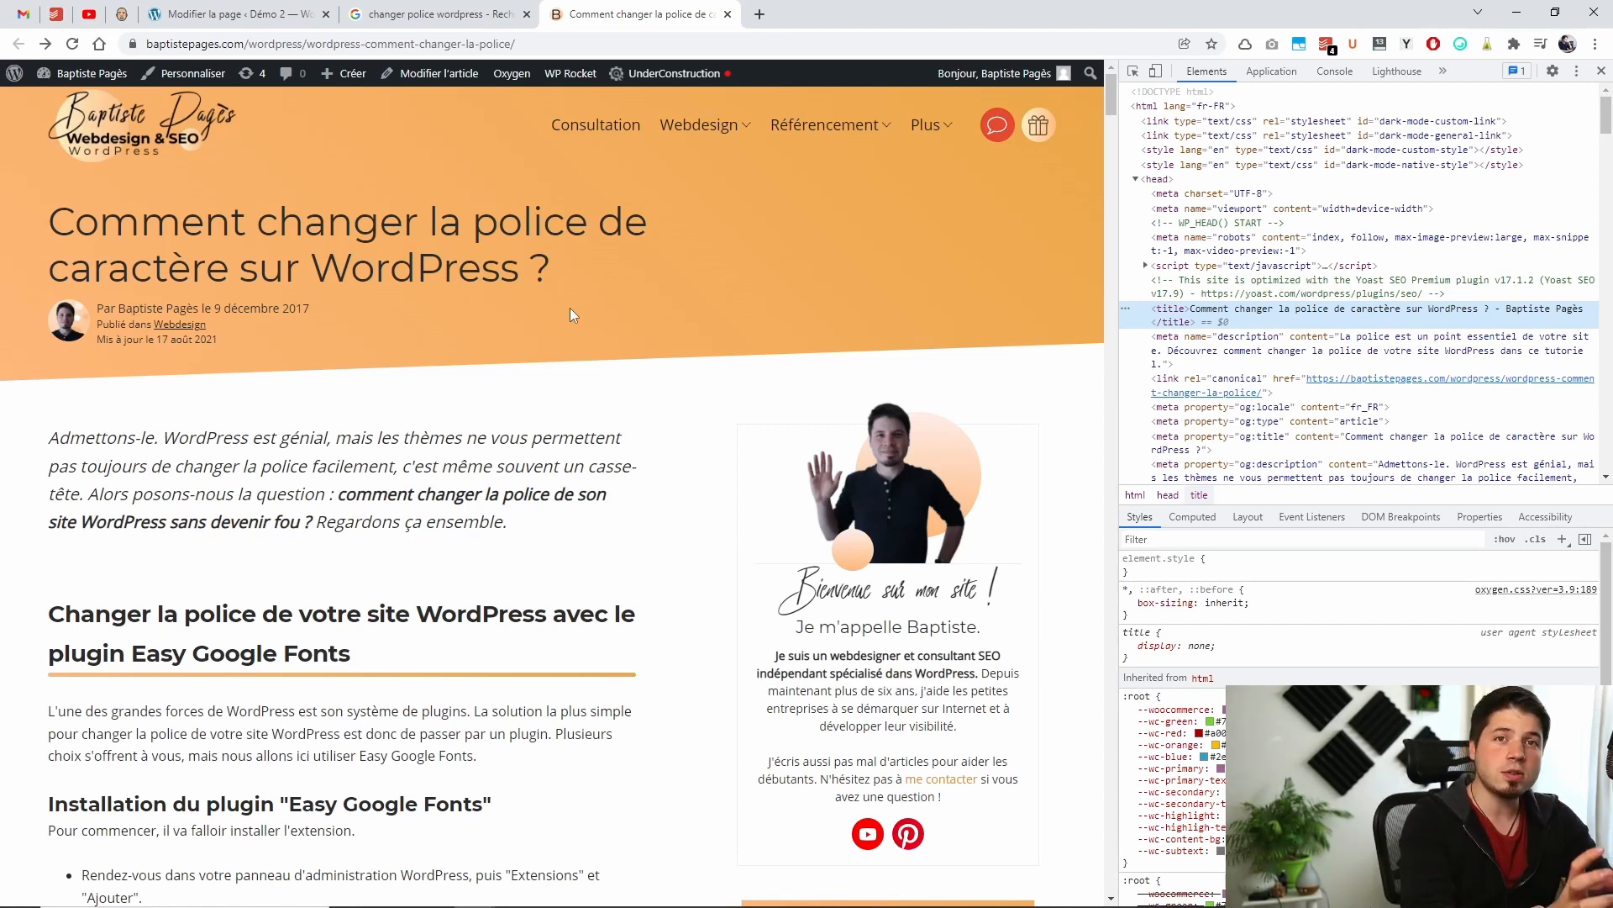
- Inspect the visible heading "Comment changer la police de caractère sur WordPress ?" and select its h1 element in the code
left_click_drag(52, 220, 434, 271)
left_click(440, 235)
right_click(446, 225)
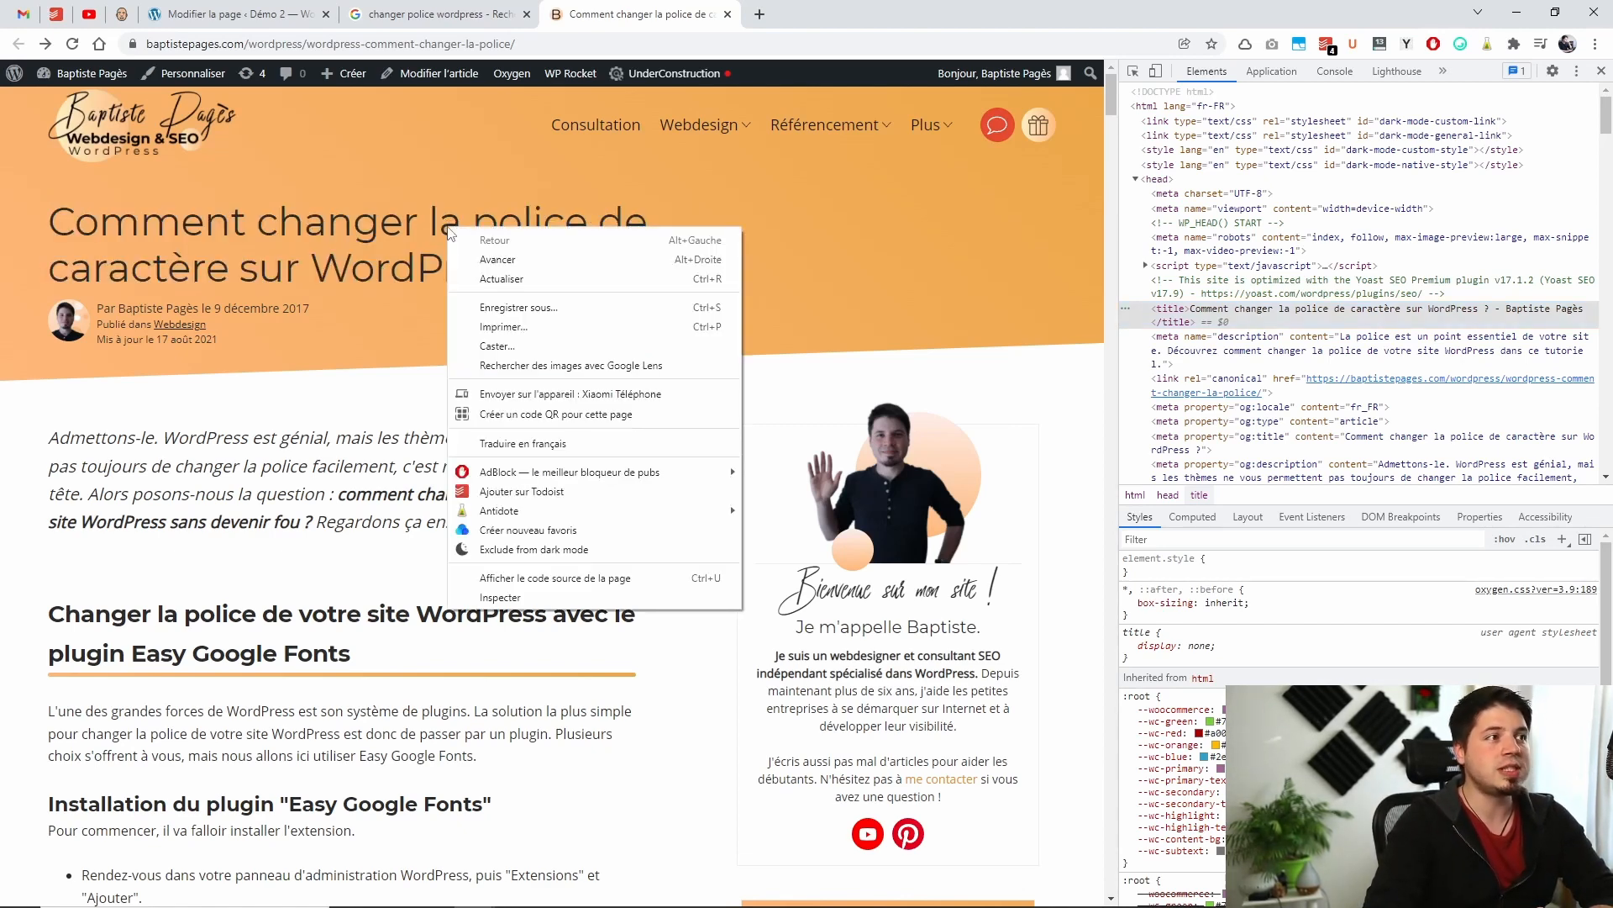
left_click(514, 597)
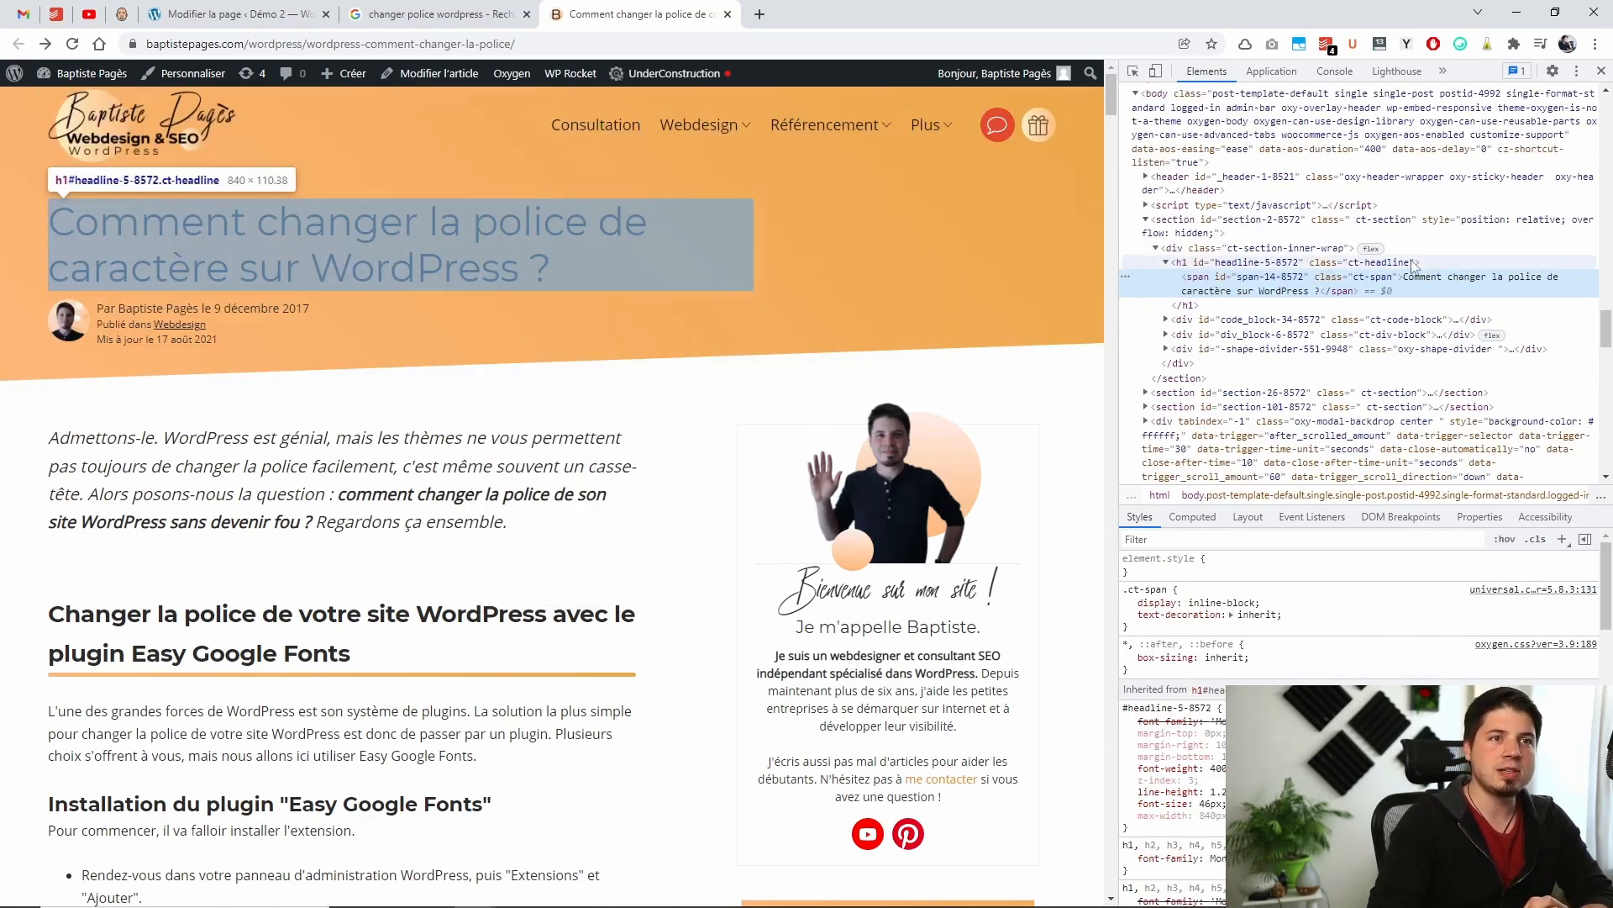
left_click(1277, 263)
scroll(1276, 263, "up", 1)
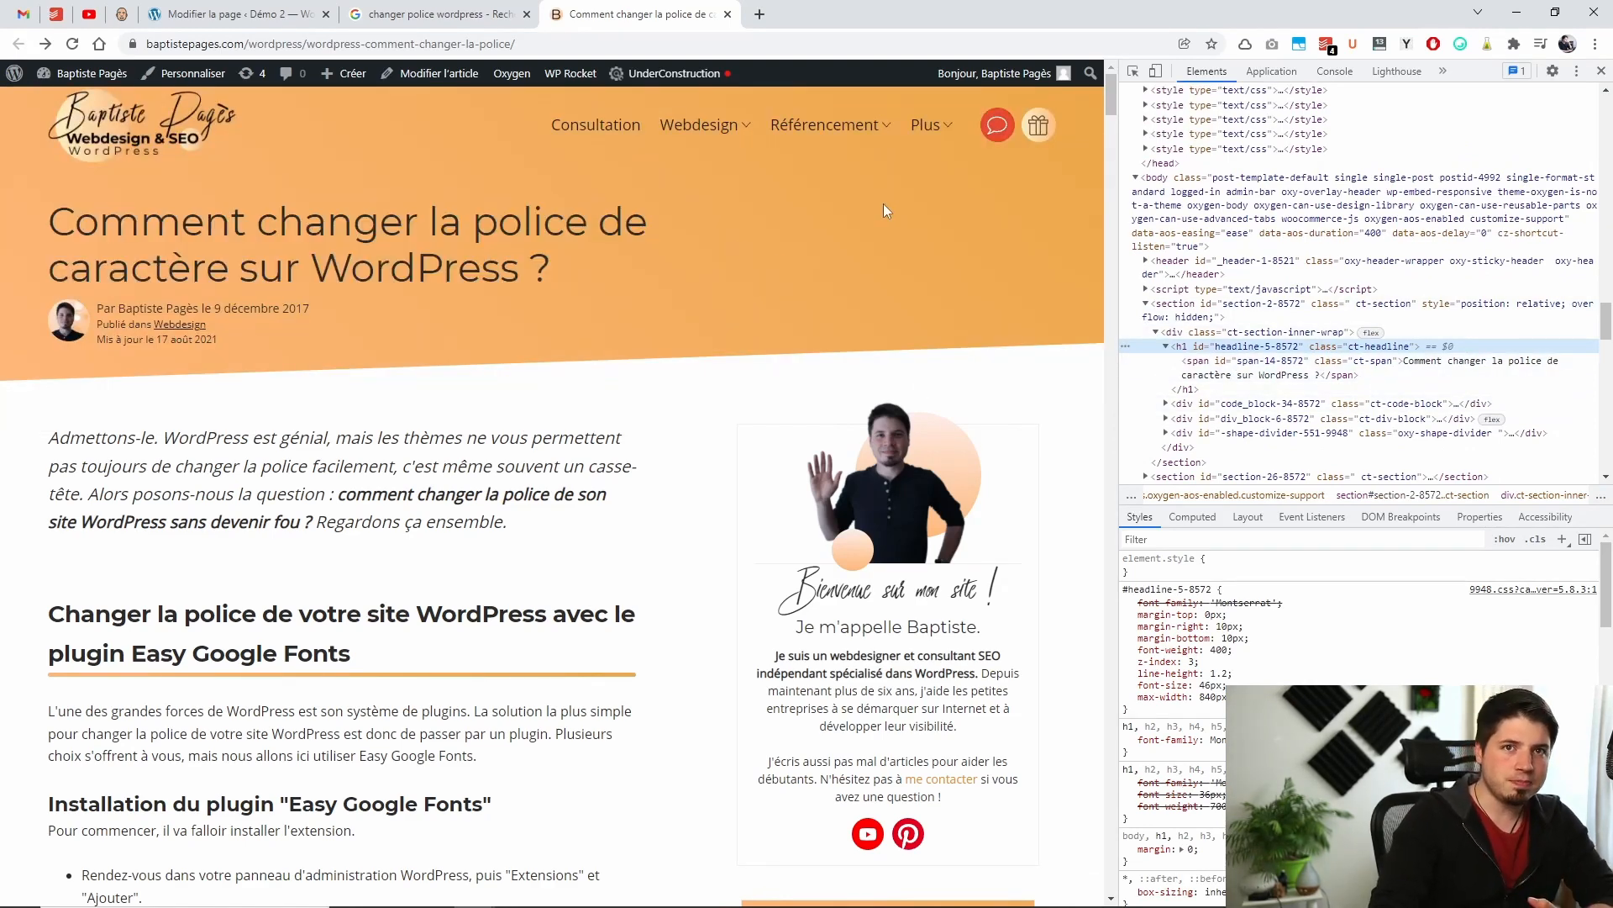
- Close the WordPress font article and the Google results, returning to the Démo 2 page editor
left_click(240, 15)
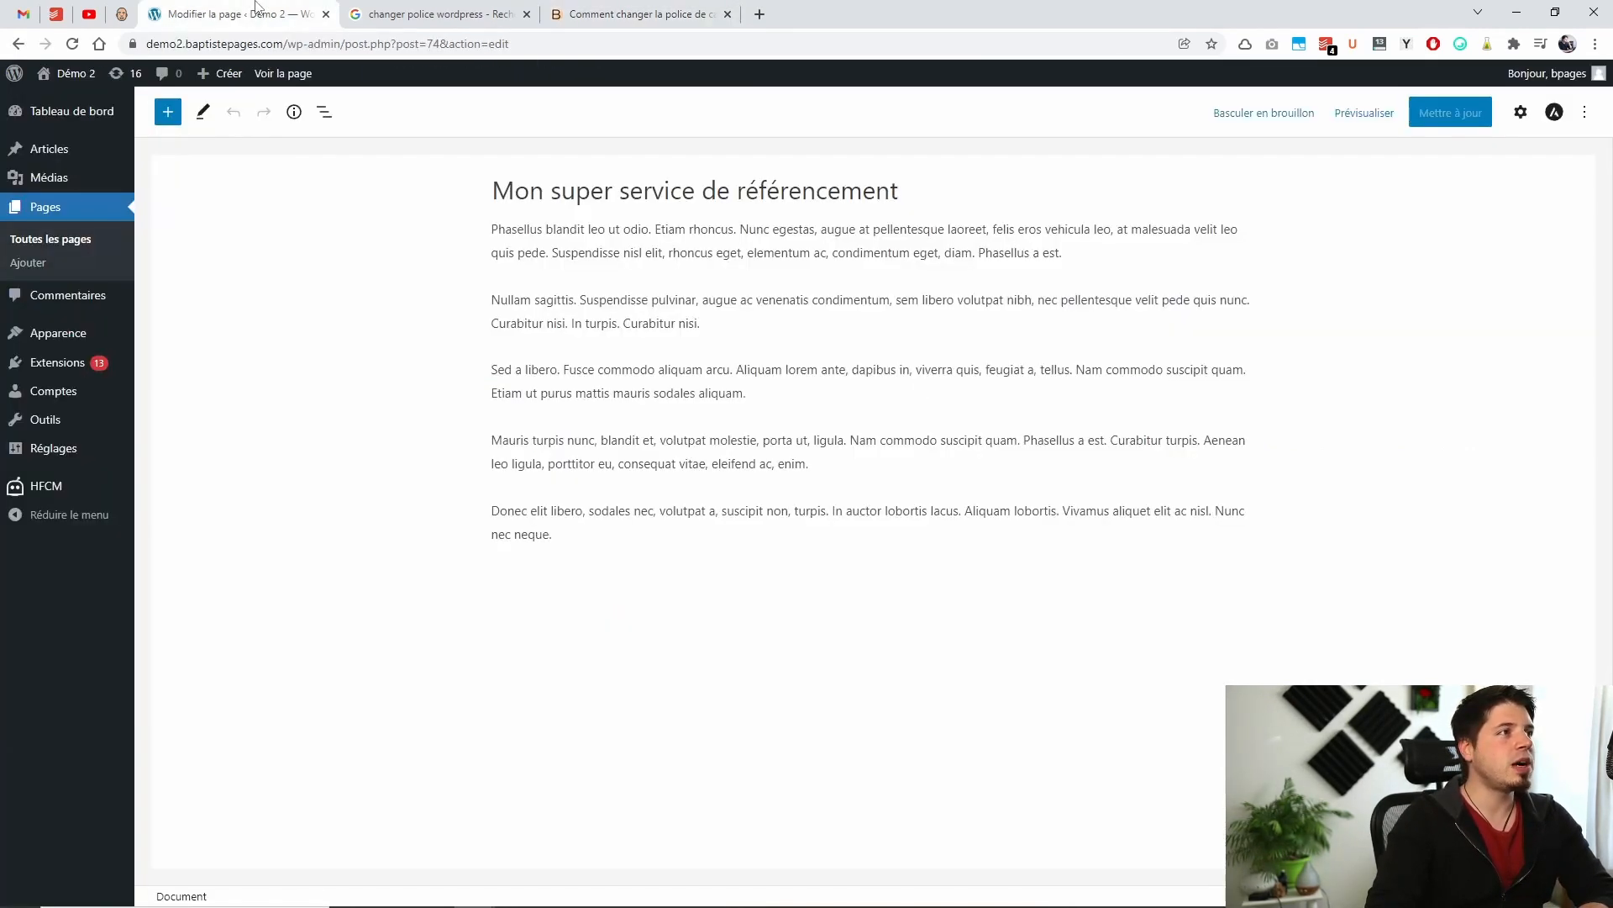
left_click(639, 15)
left_click(727, 14)
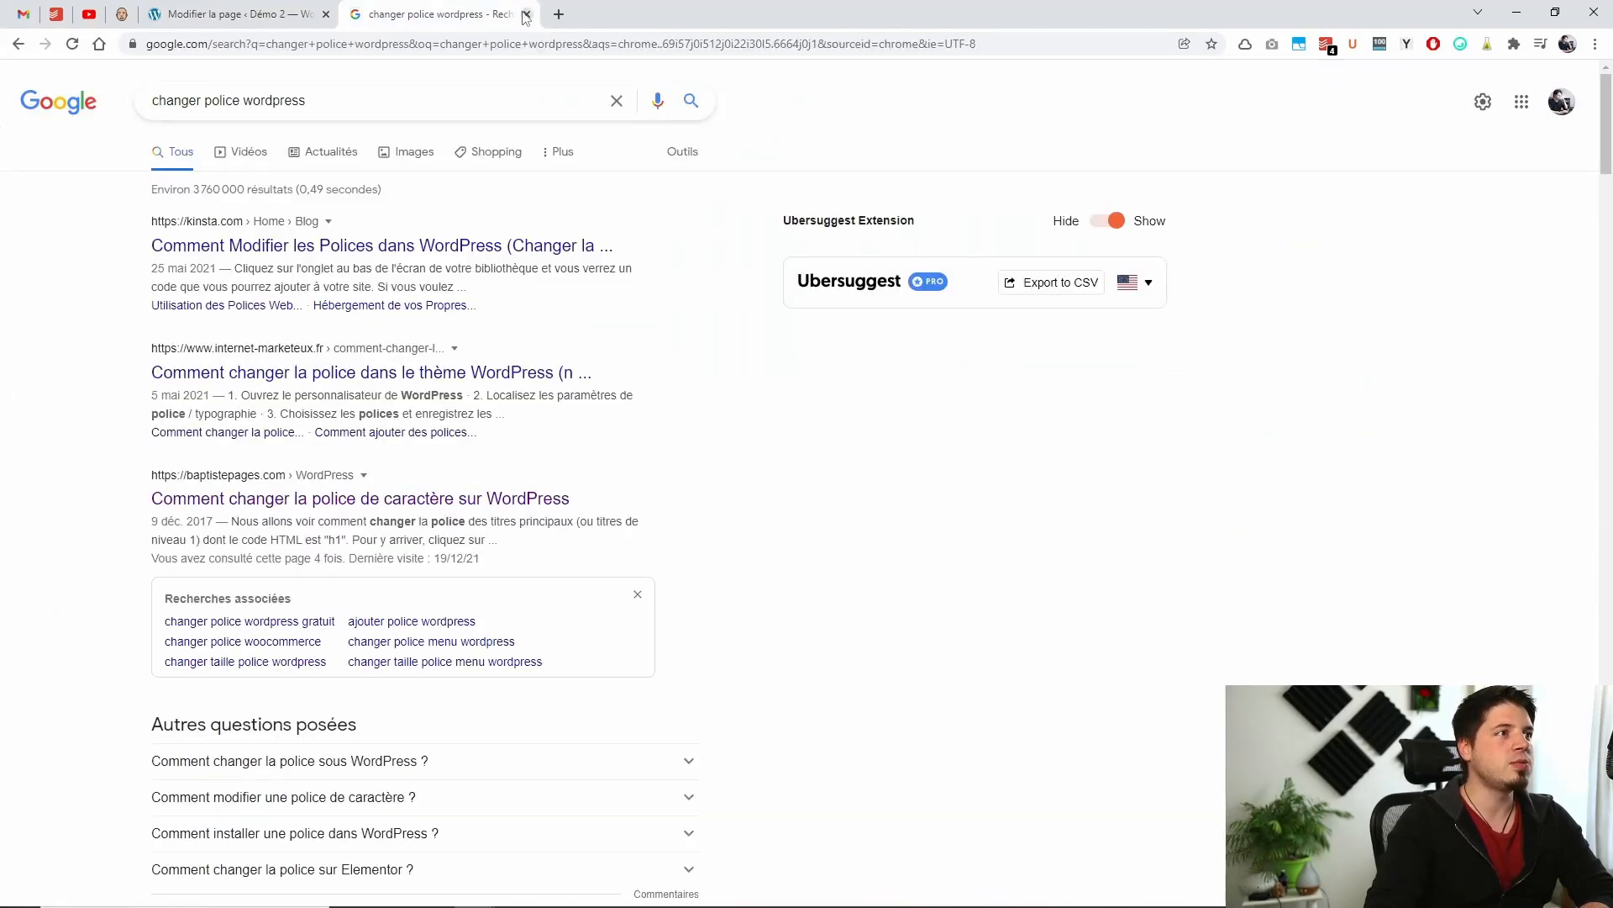
left_click(527, 14)
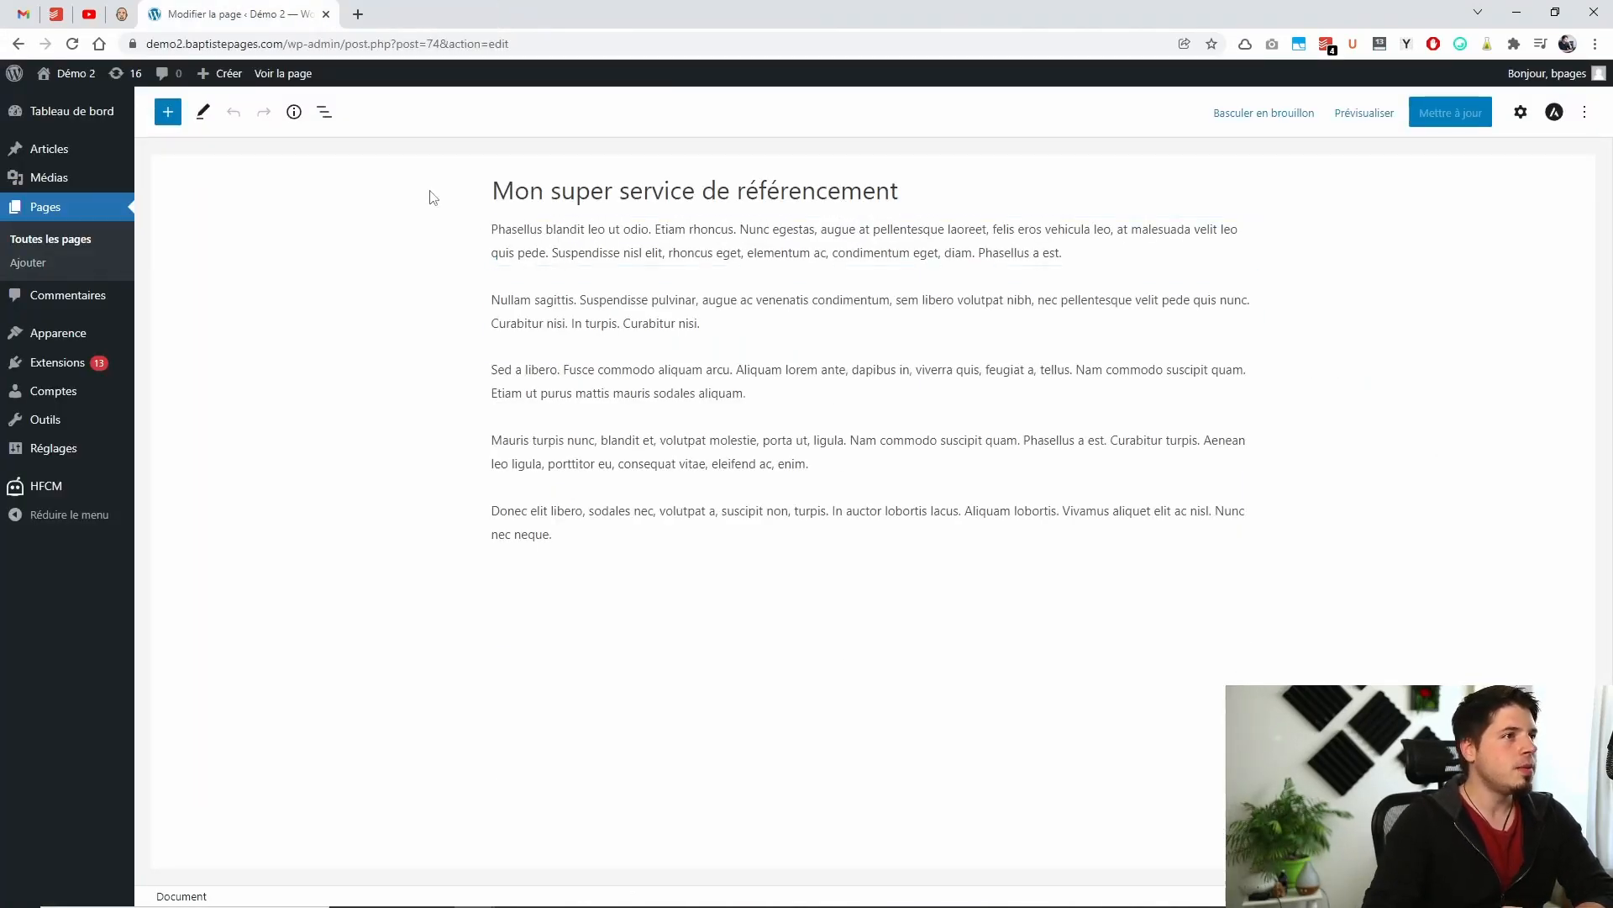
- Check the title "Mon super service de référencement" in the editor and view the page on the site
triple_click(533, 190)
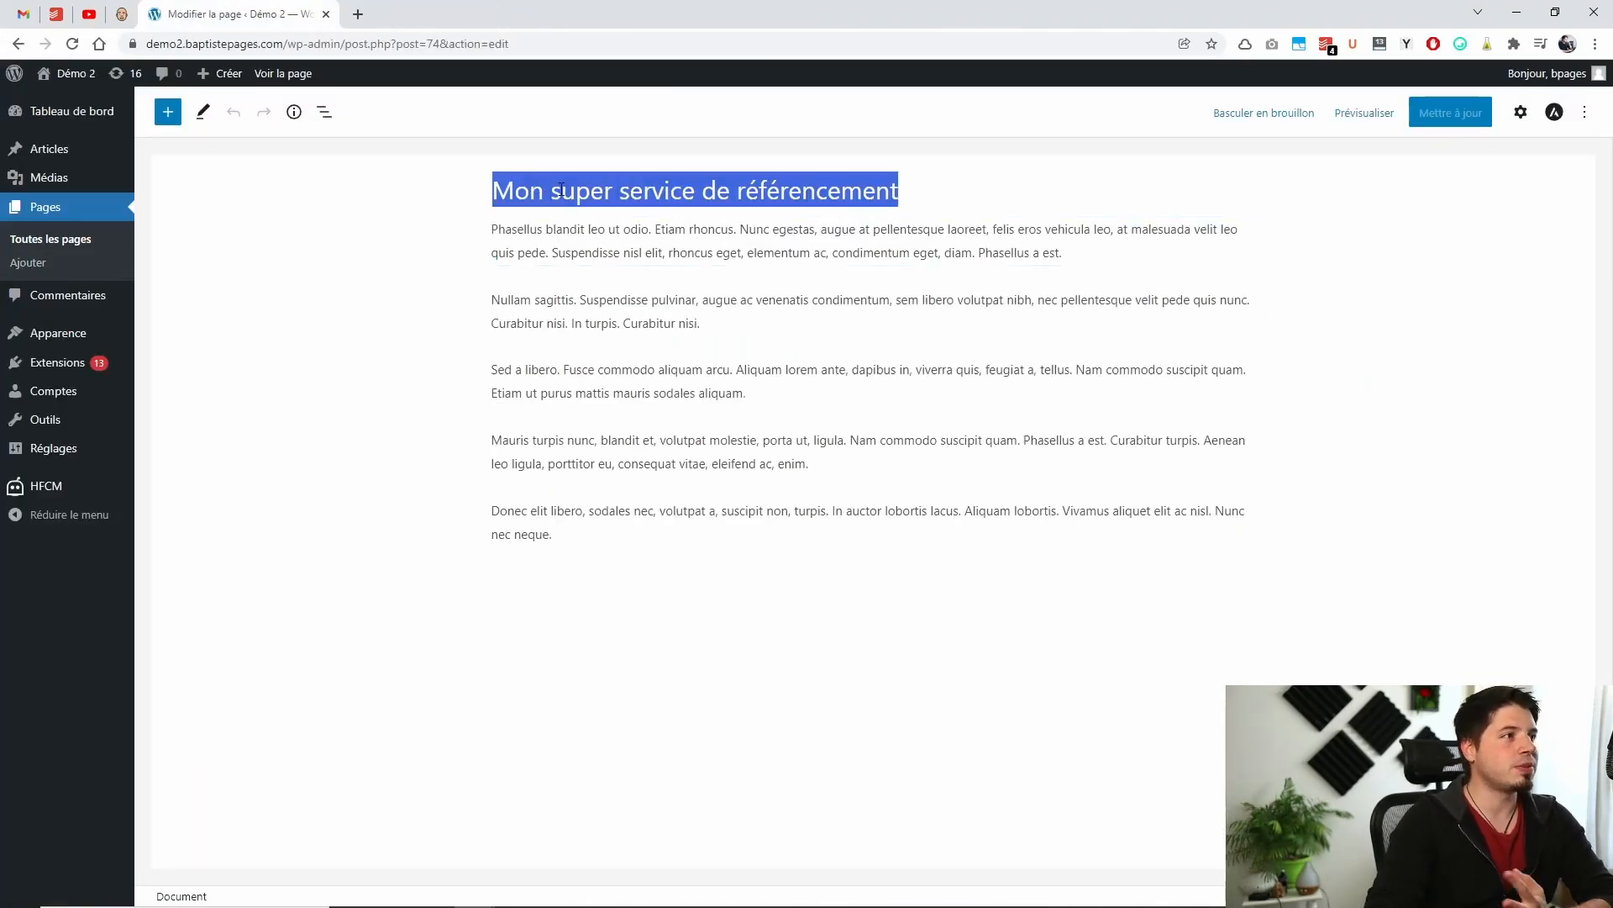
left_click(482, 217)
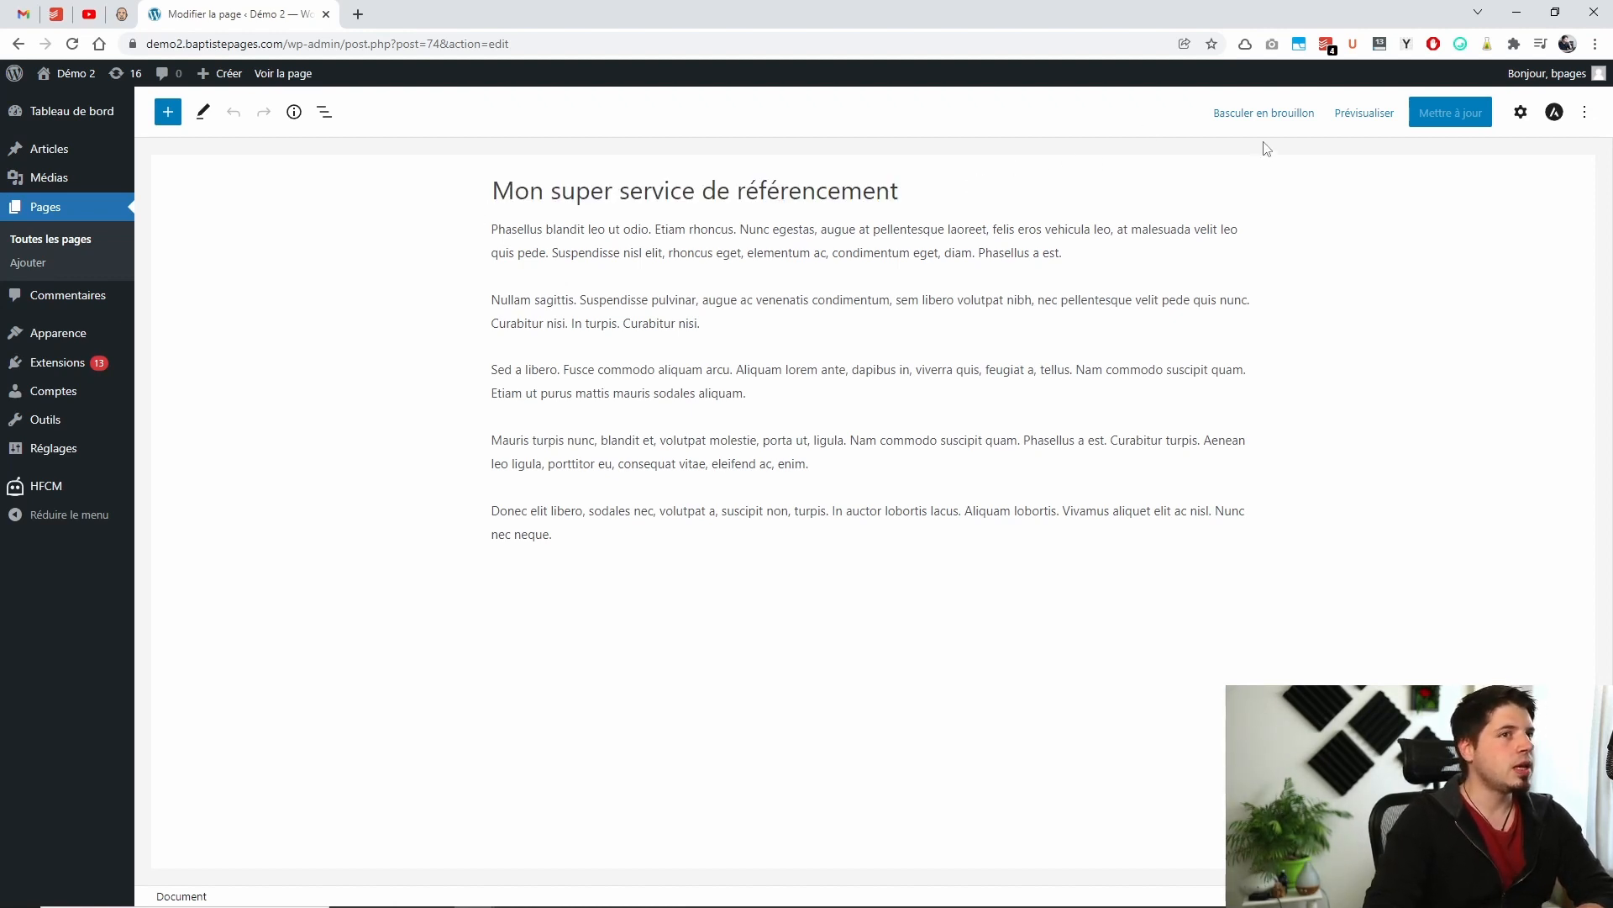
left_click(292, 78)
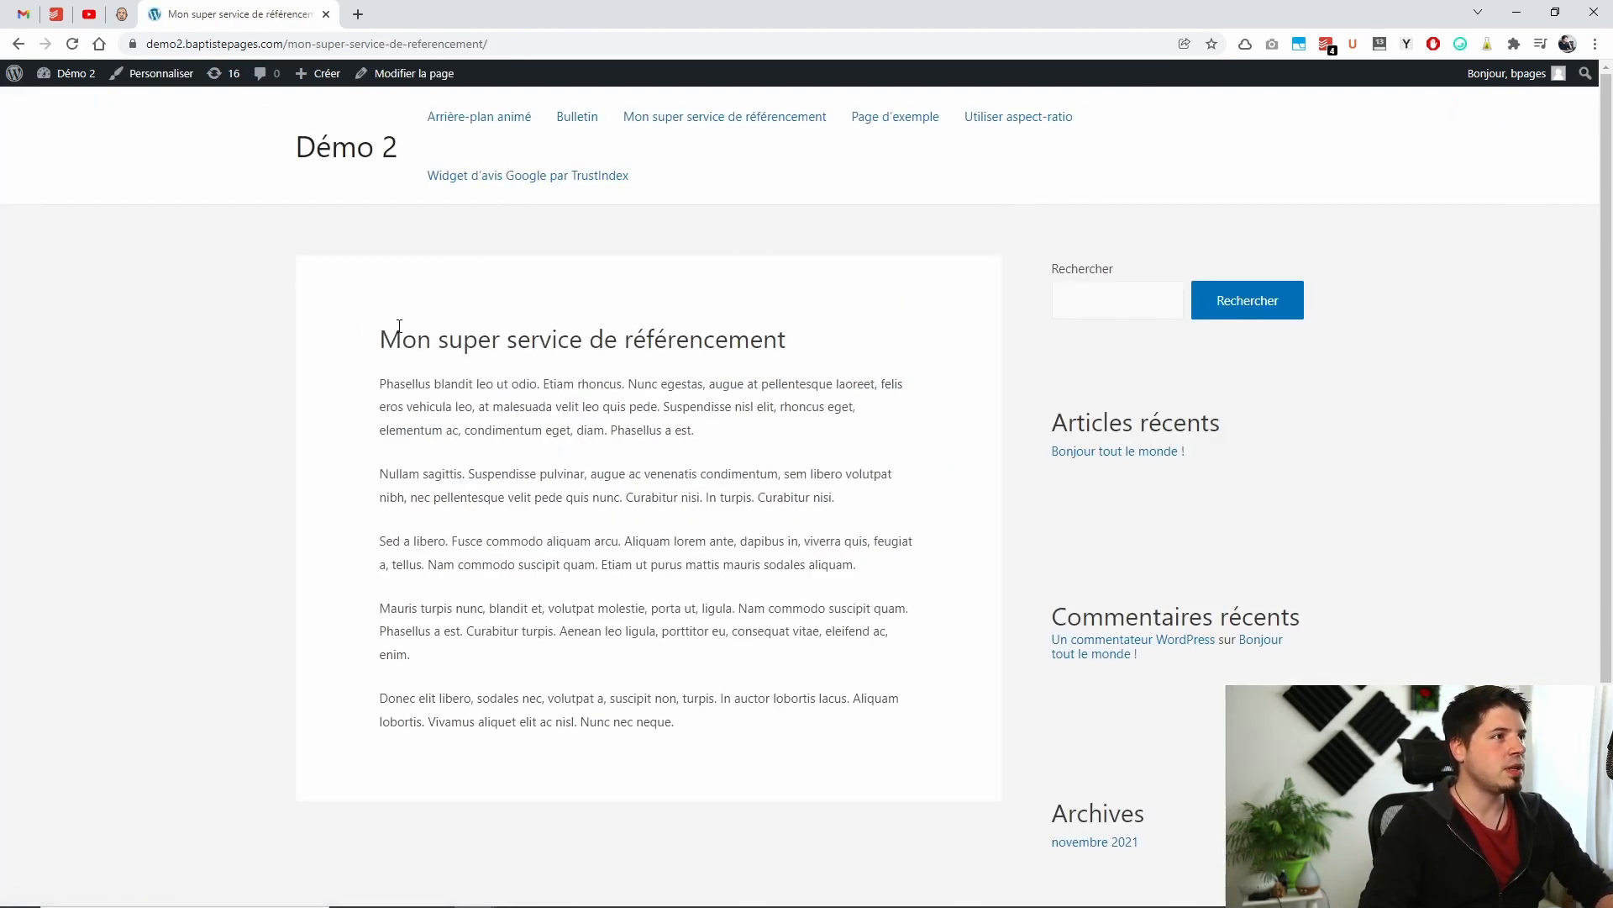
- Inspect the h1 heading "Mon super service de référencement" in the published page's code
left_click_drag(371, 345, 800, 348)
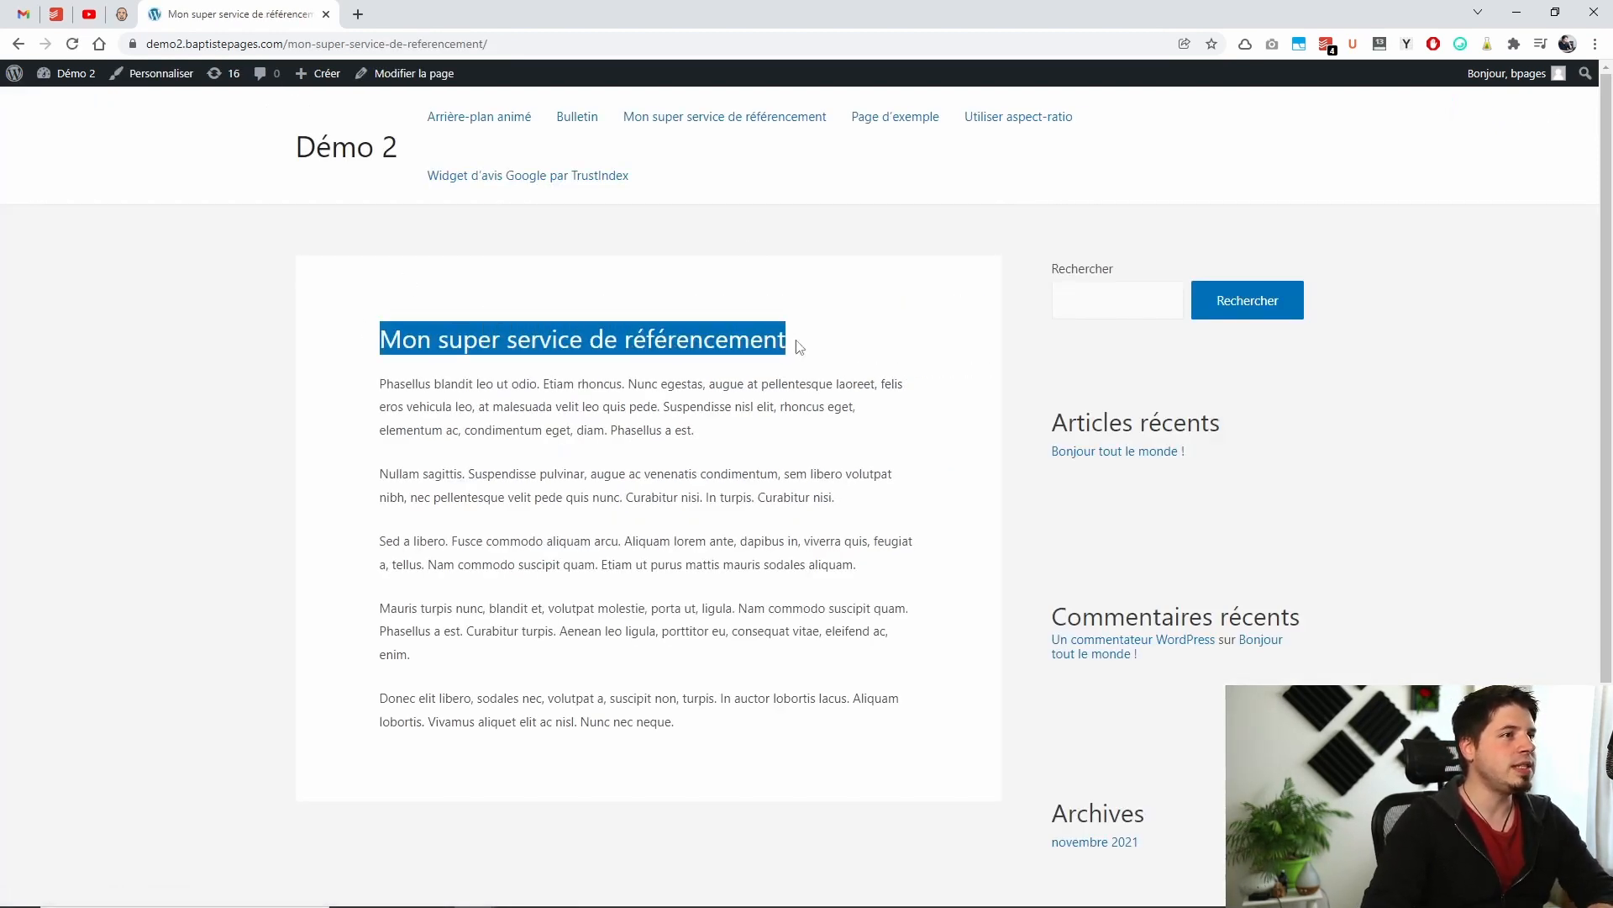
right_click(409, 338)
left_click(502, 527)
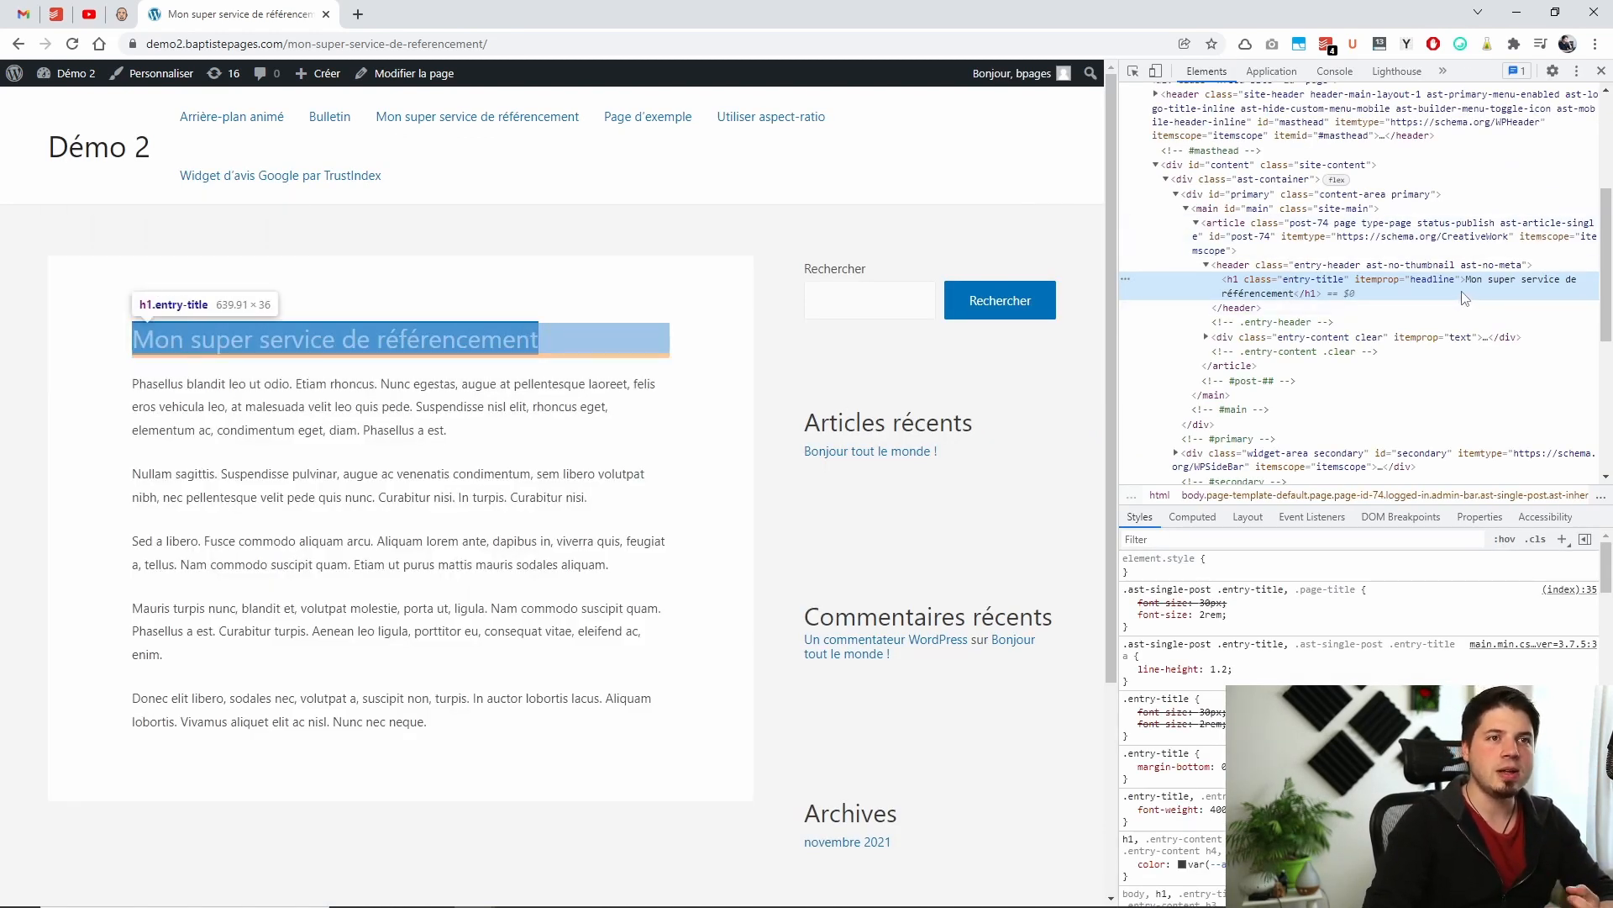
- Expand the head section of the page's code and select its title element
scroll(1183, 290, "up", 3)
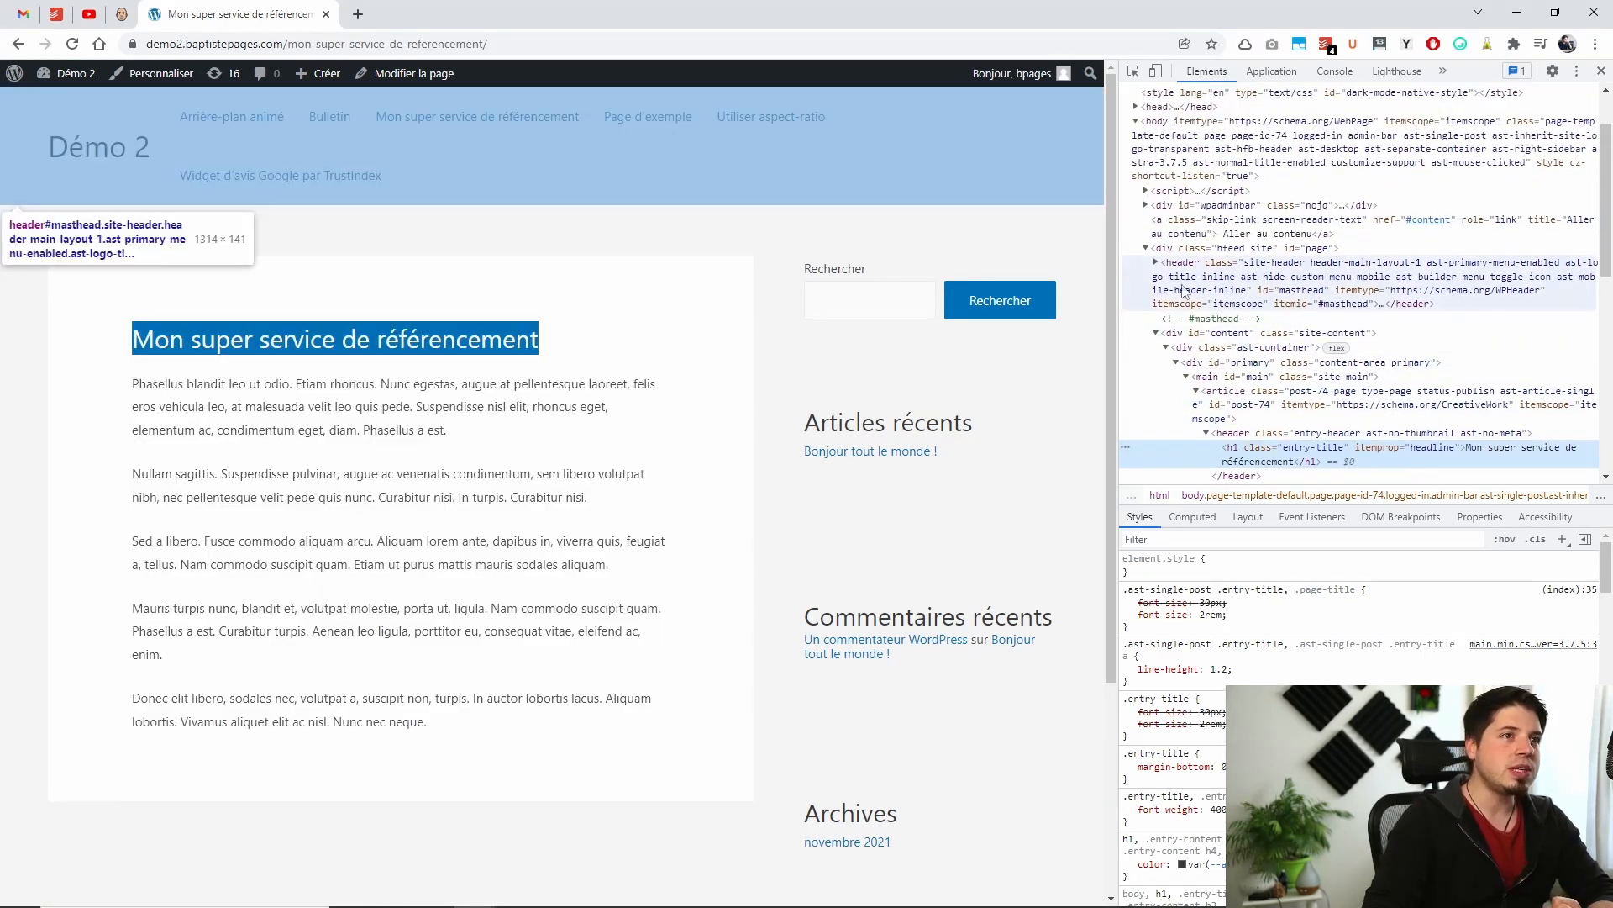
scroll(1184, 290, "up", 3)
left_click(1136, 180)
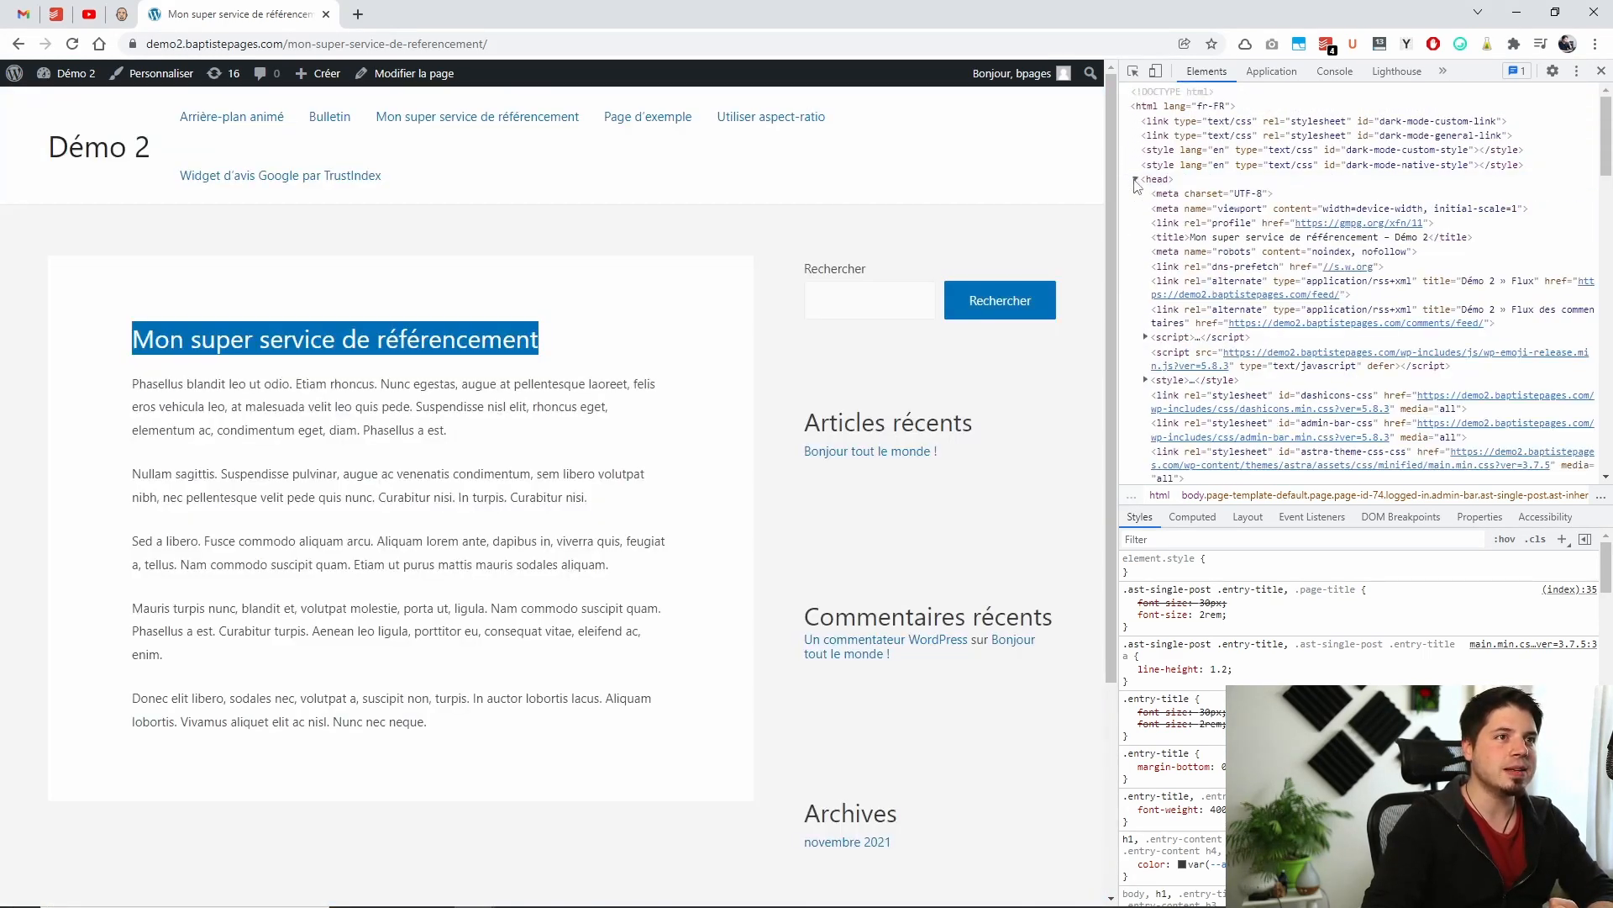
left_click(1259, 246)
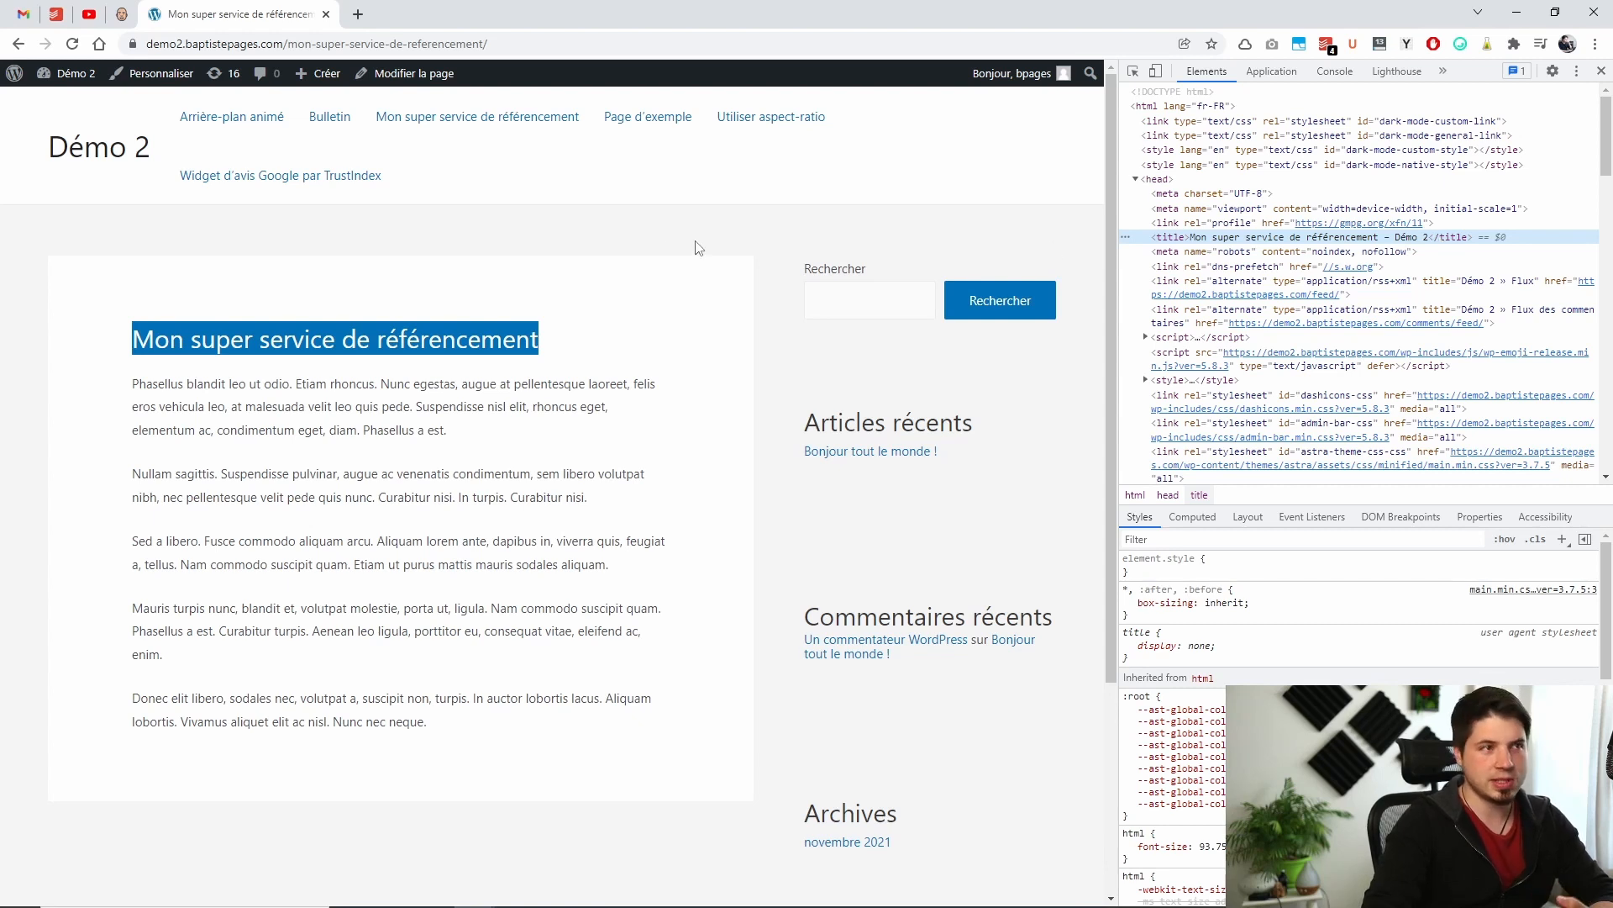
- Examine the wording "service de référencement" in the page heading and review the rest of the head code
left_click(624, 326)
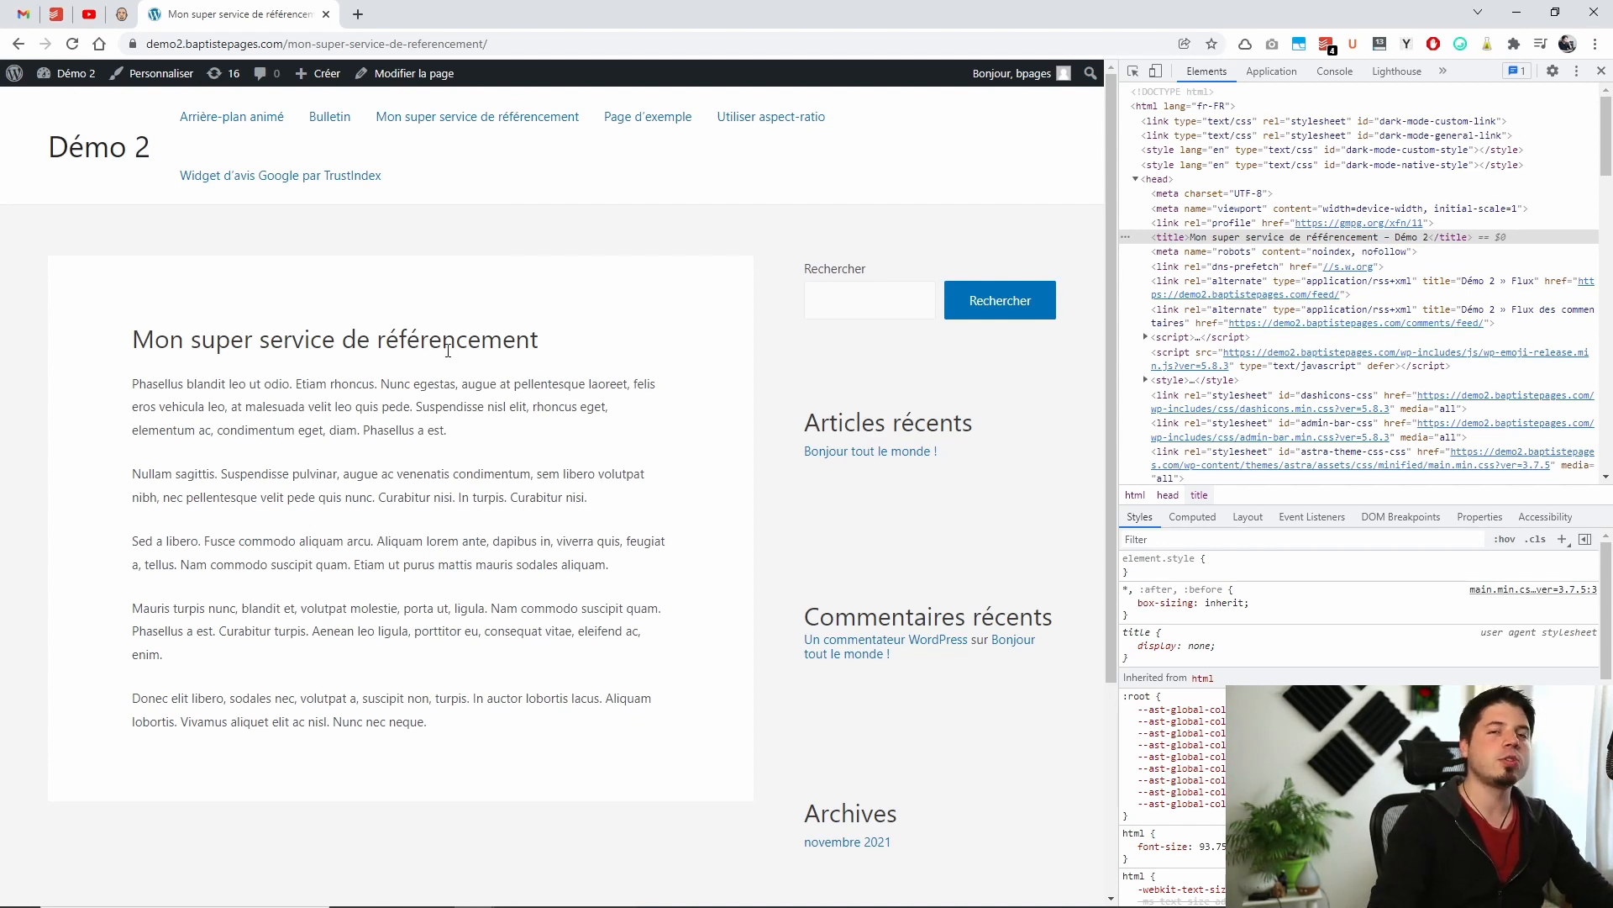
left_click_drag(259, 337, 544, 350)
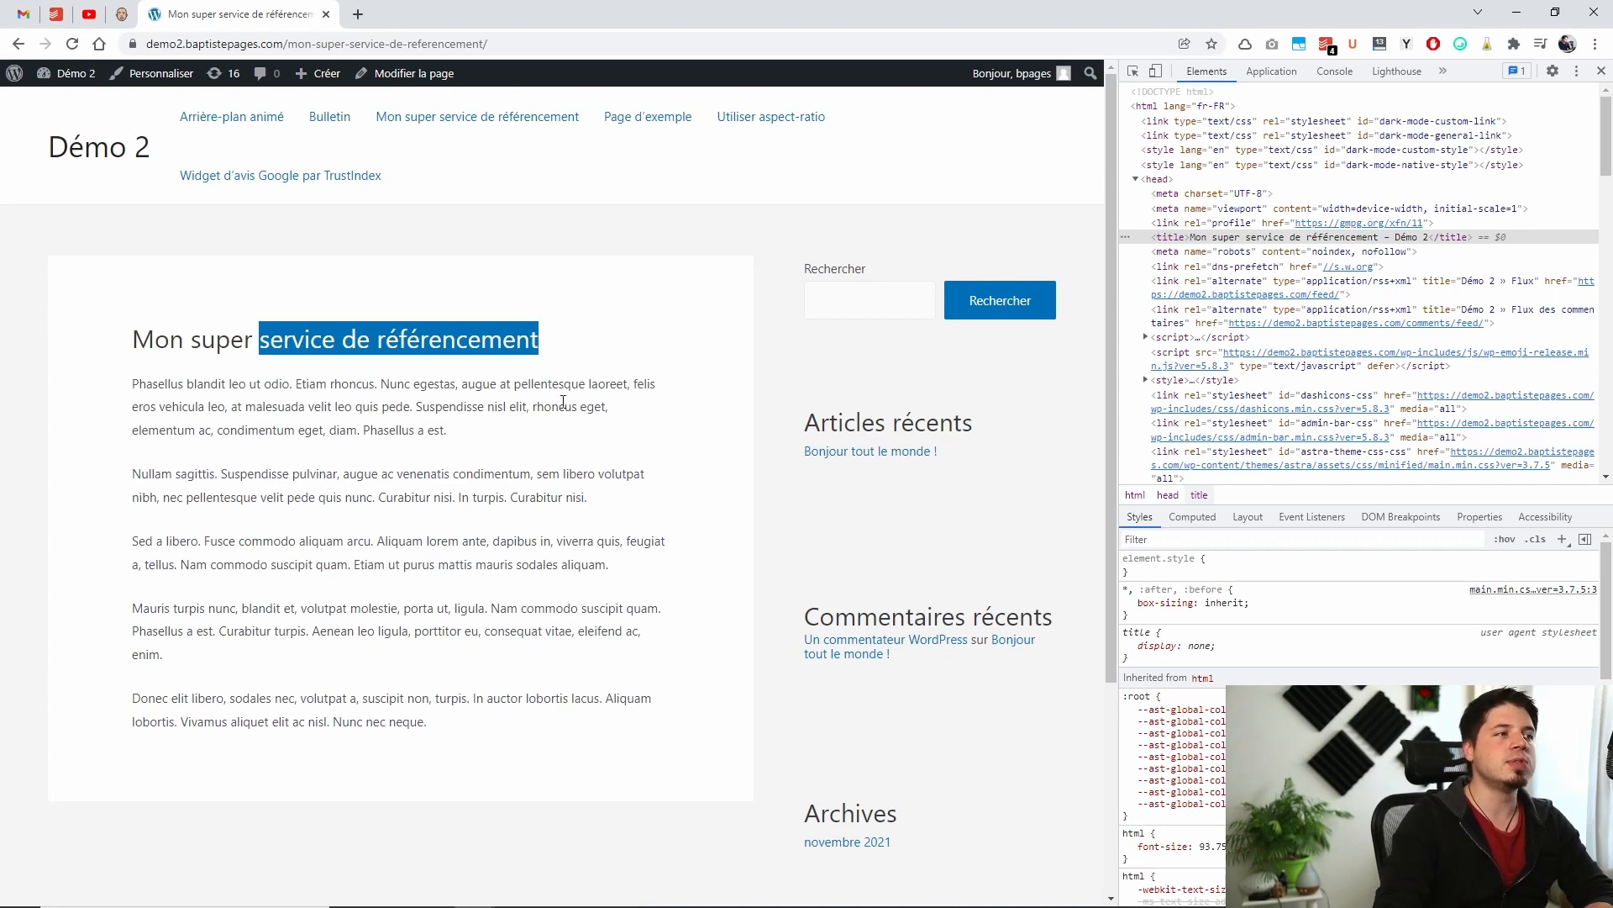
left_click(268, 337)
left_click_drag(266, 340, 548, 341)
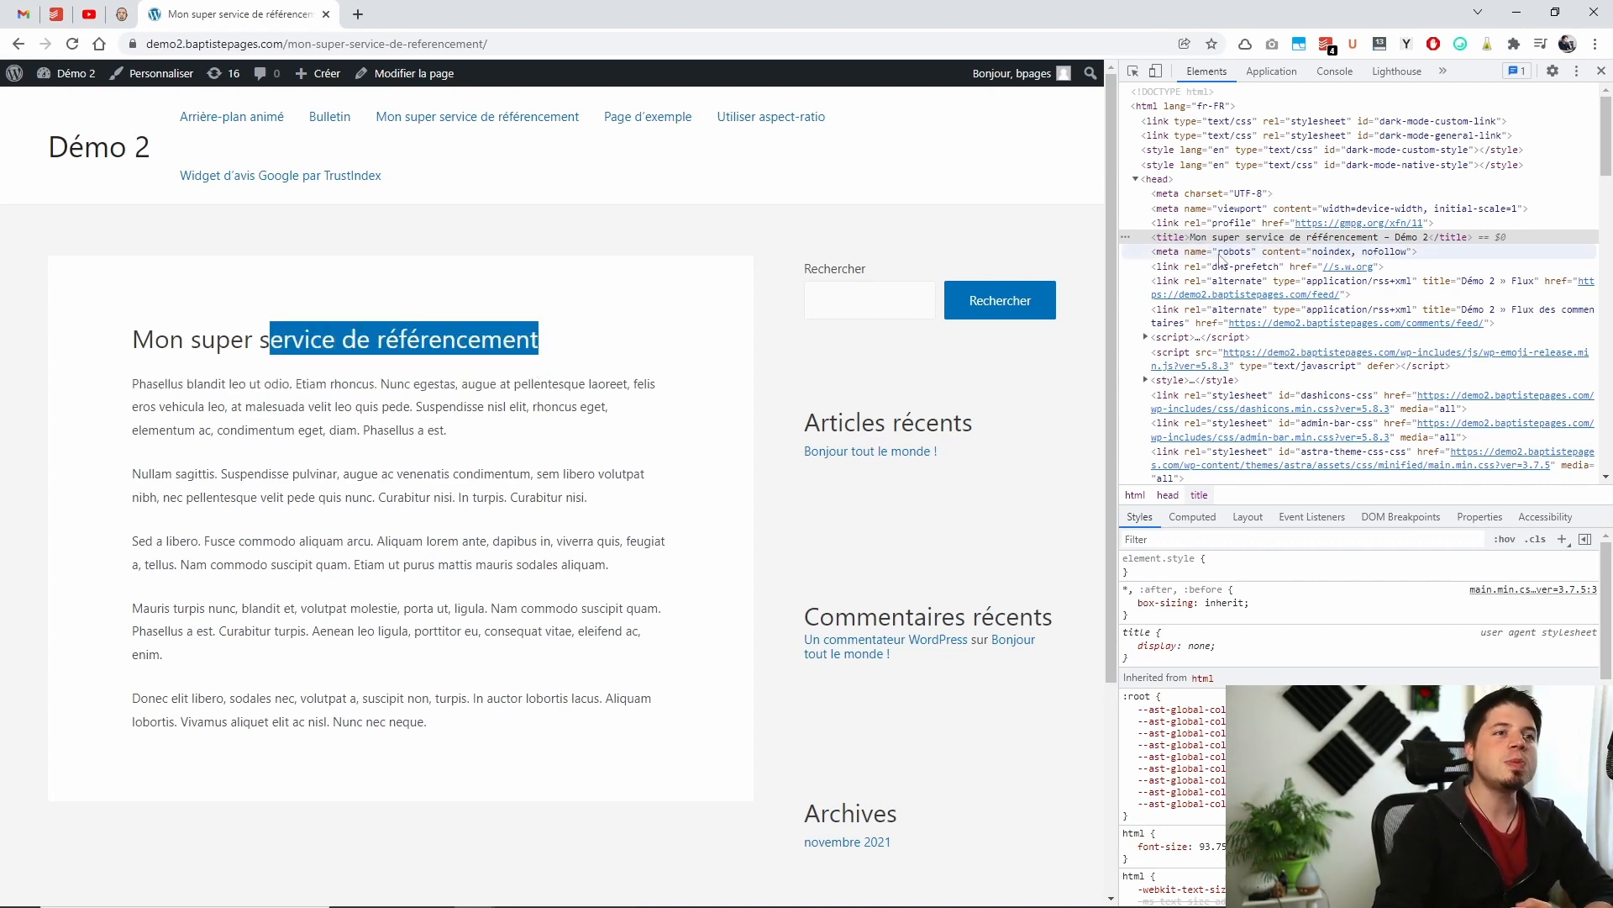
scroll(1210, 219, "down", 6)
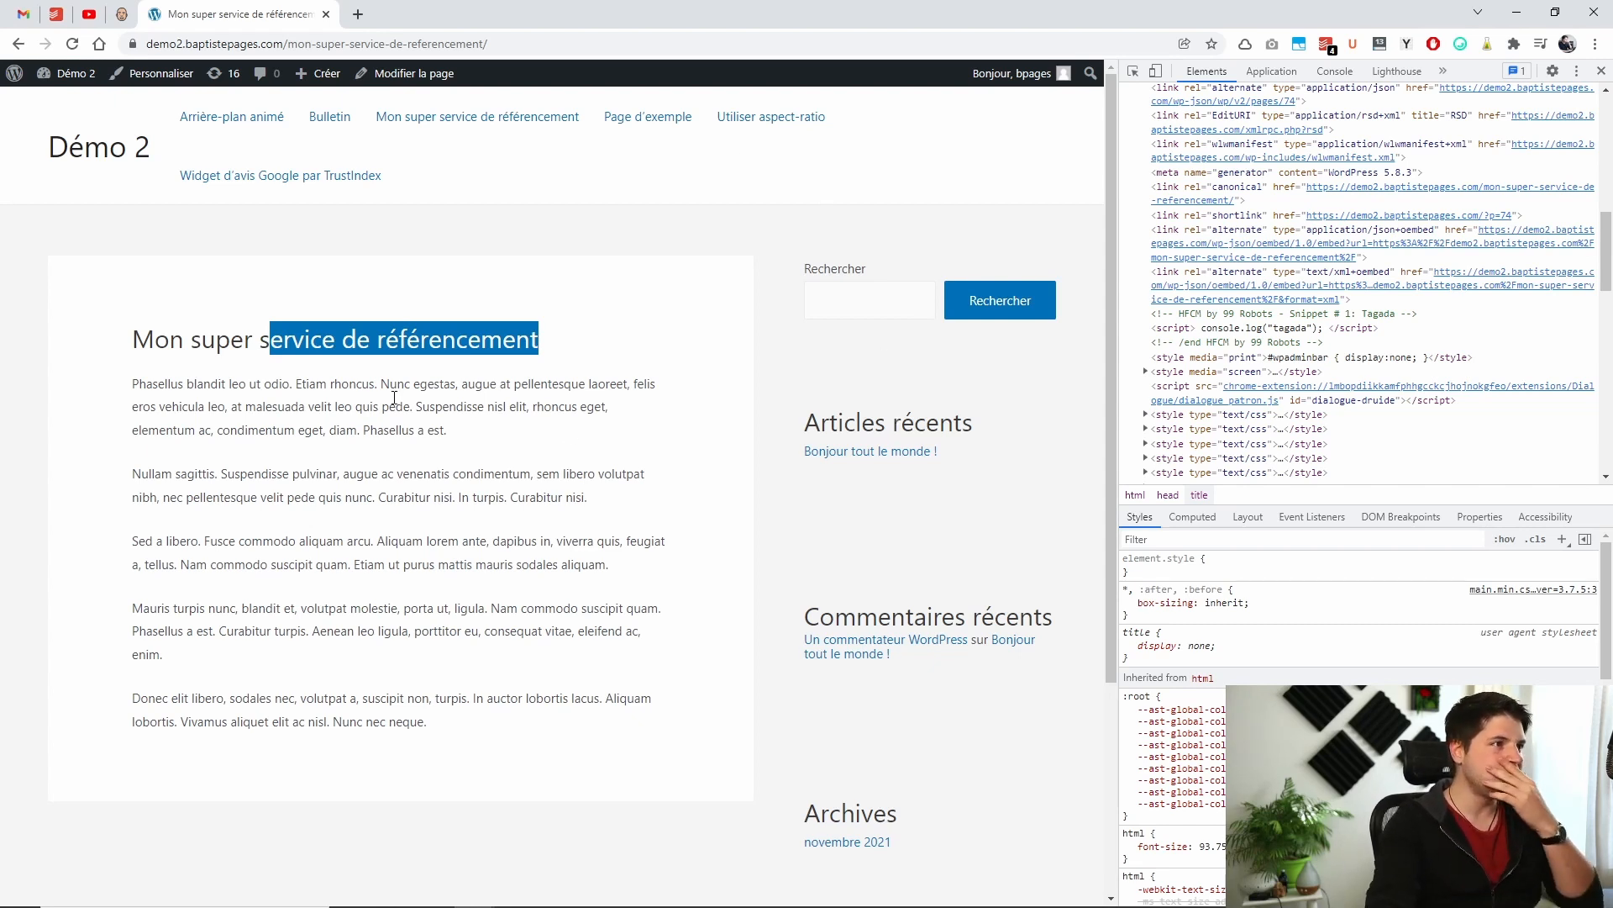
left_click(248, 351)
left_click_drag(258, 345, 539, 337)
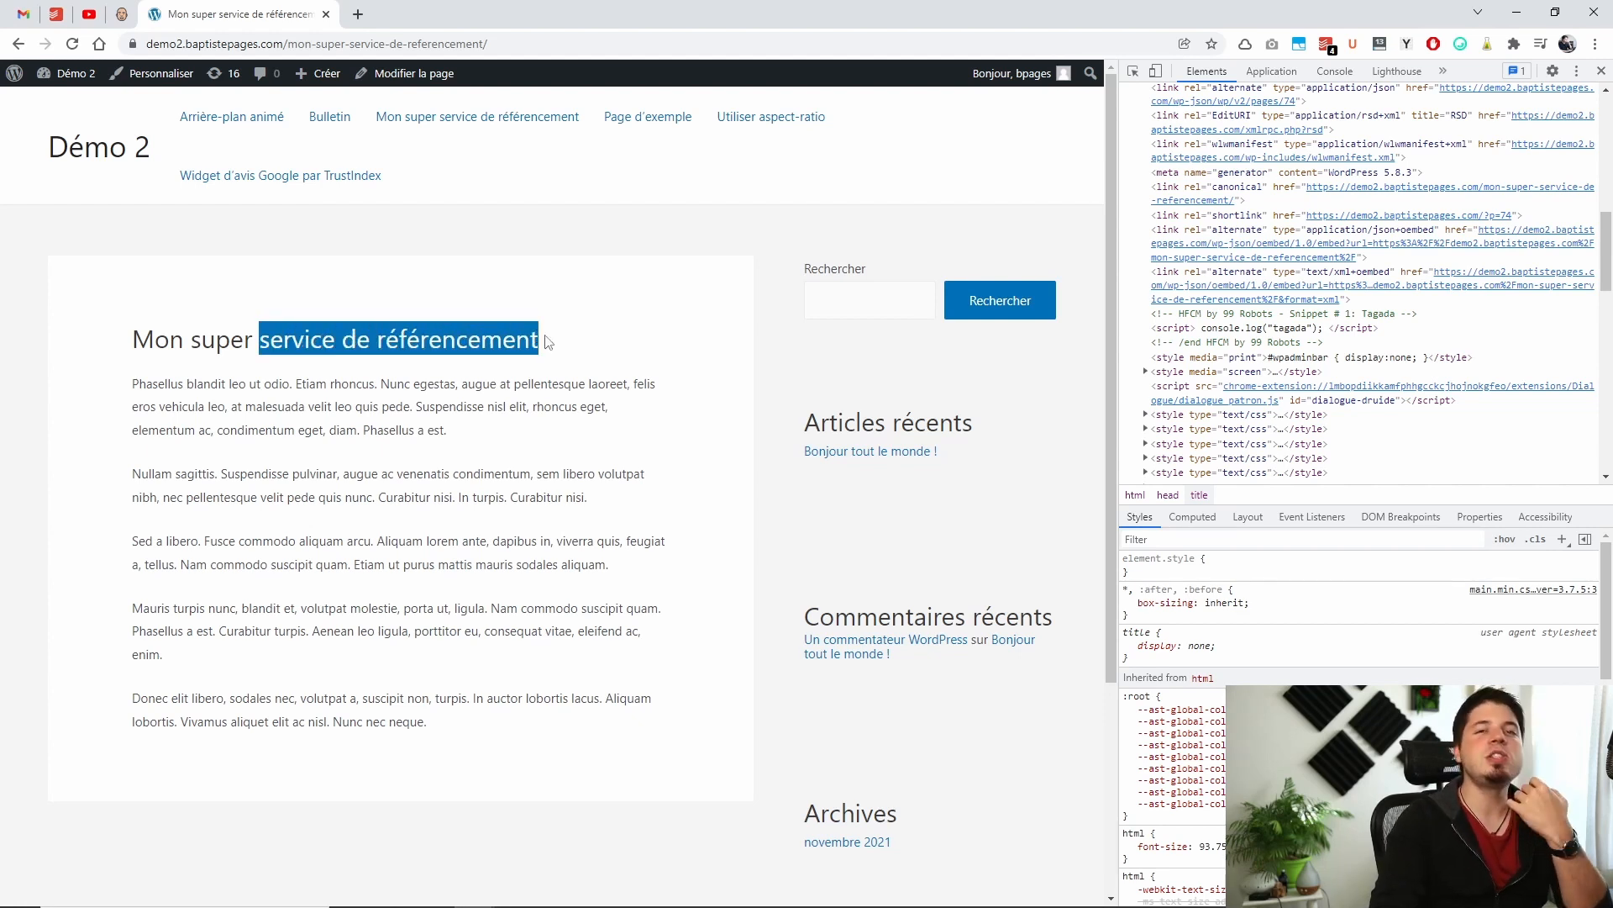
left_click(260, 371)
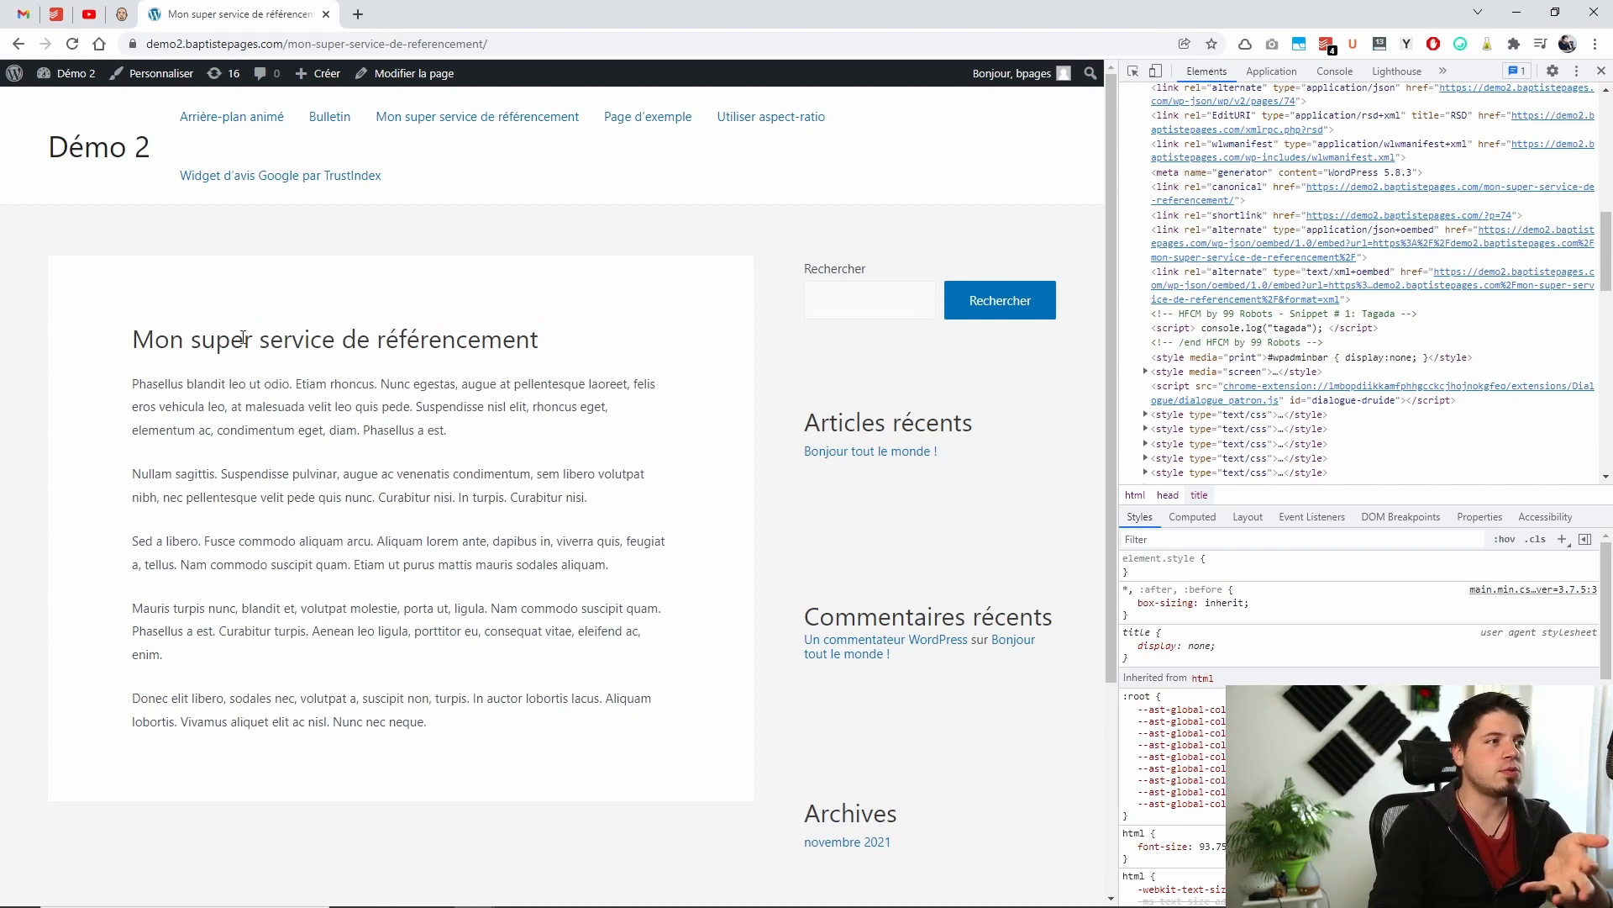
left_click_drag(243, 338, 160, 348)
left_click(644, 349)
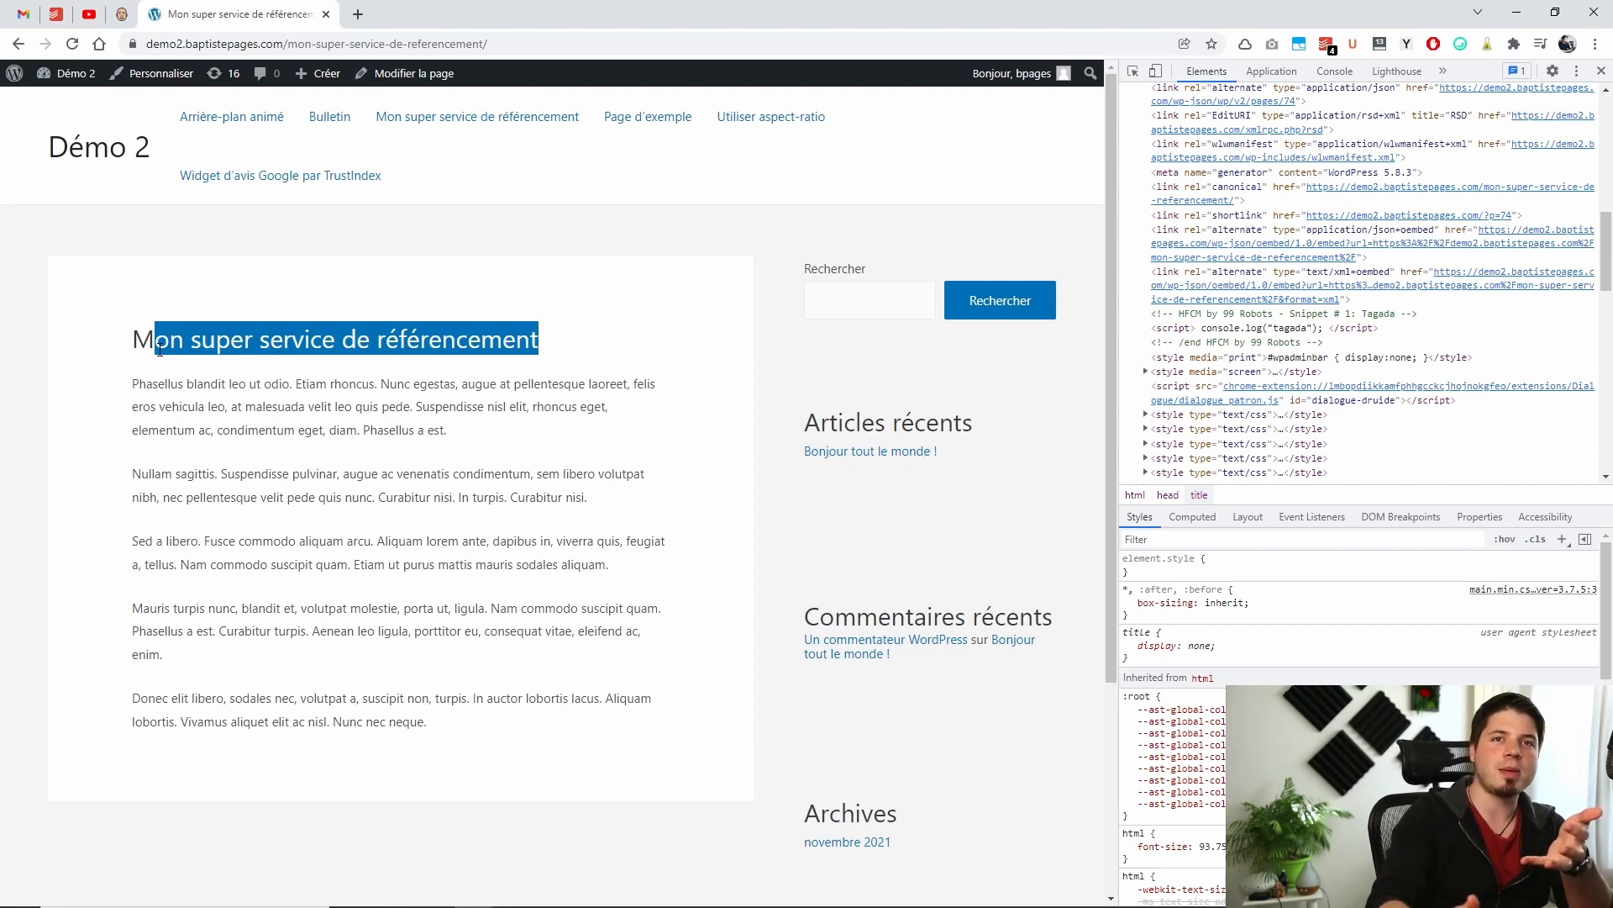
left_click(499, 354)
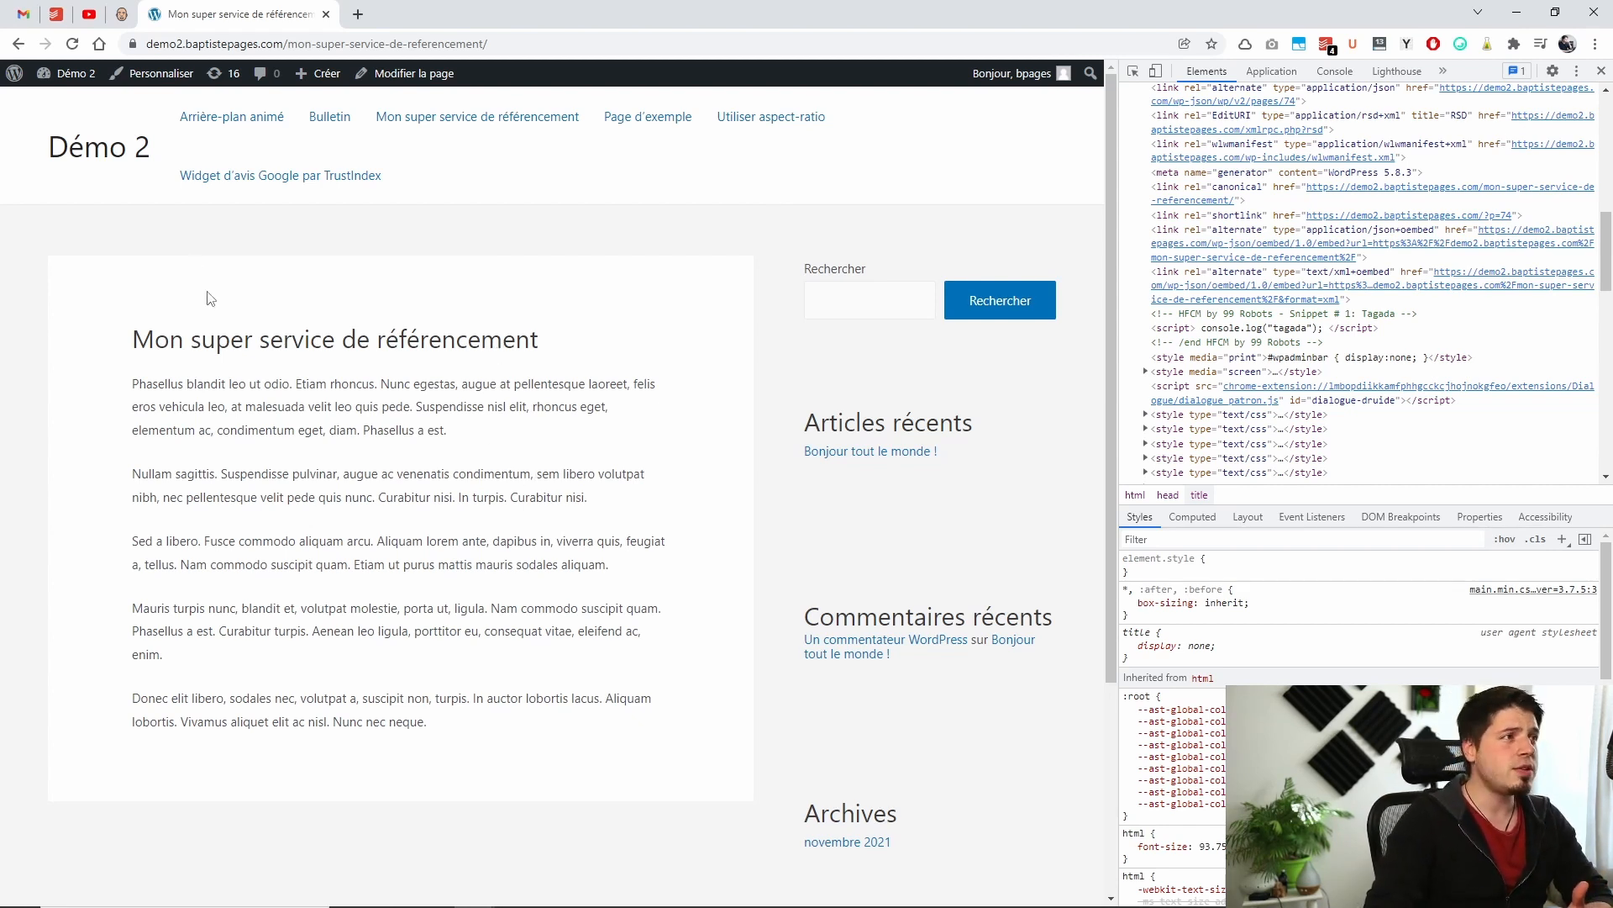
- Go to the Démo 2 dashboard, close the developer tools, and open the list of installed extensions
left_click(76, 76)
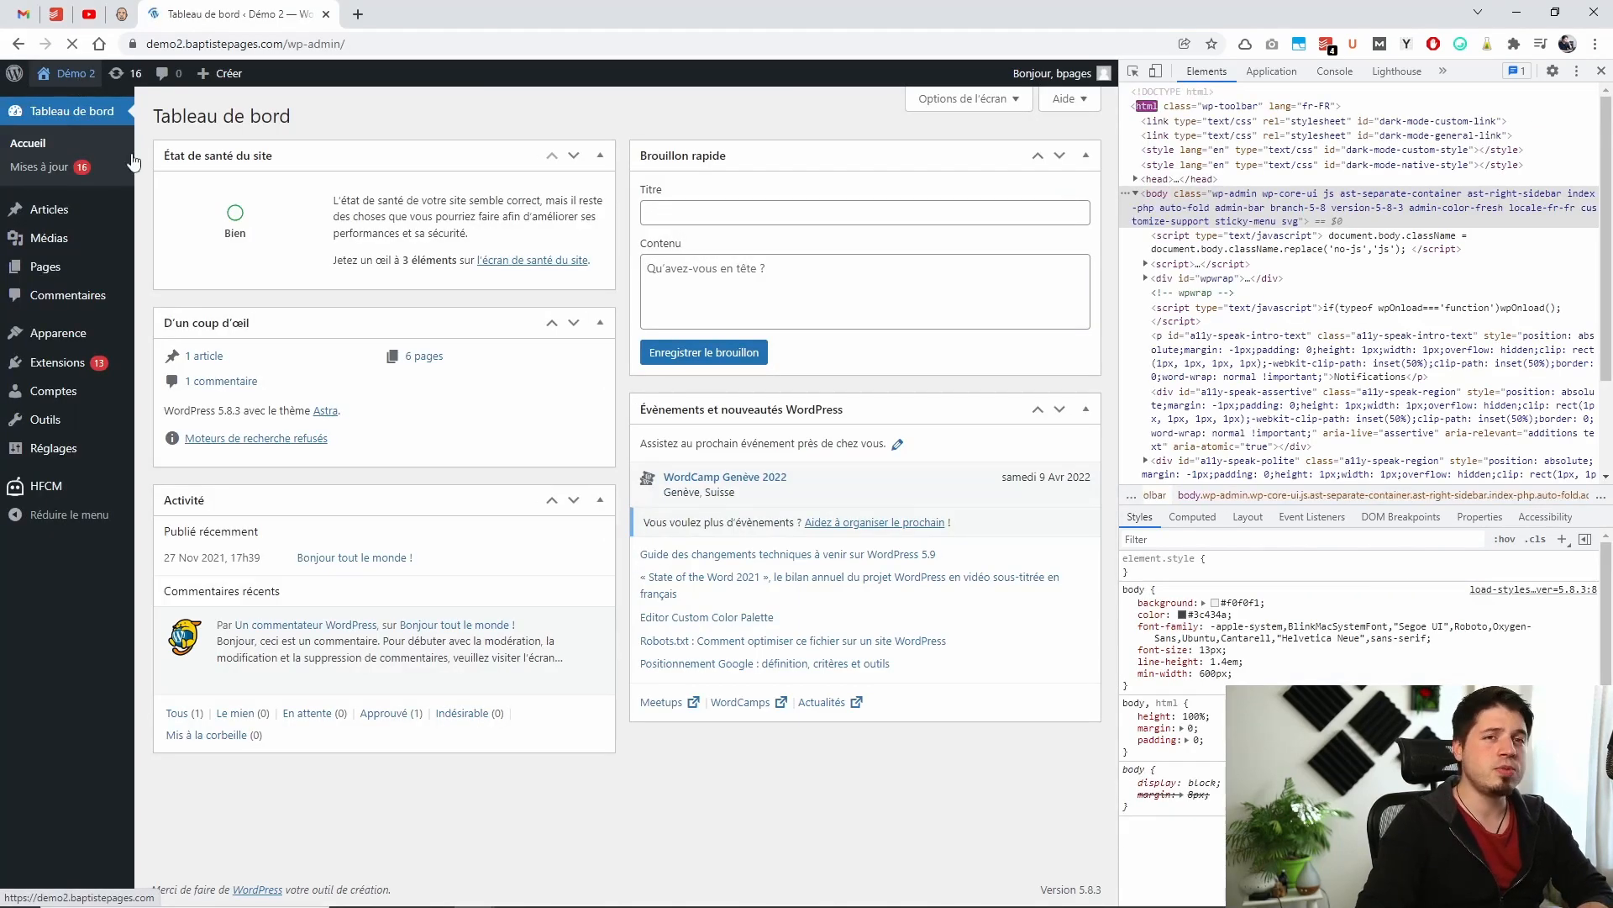
key("F12")
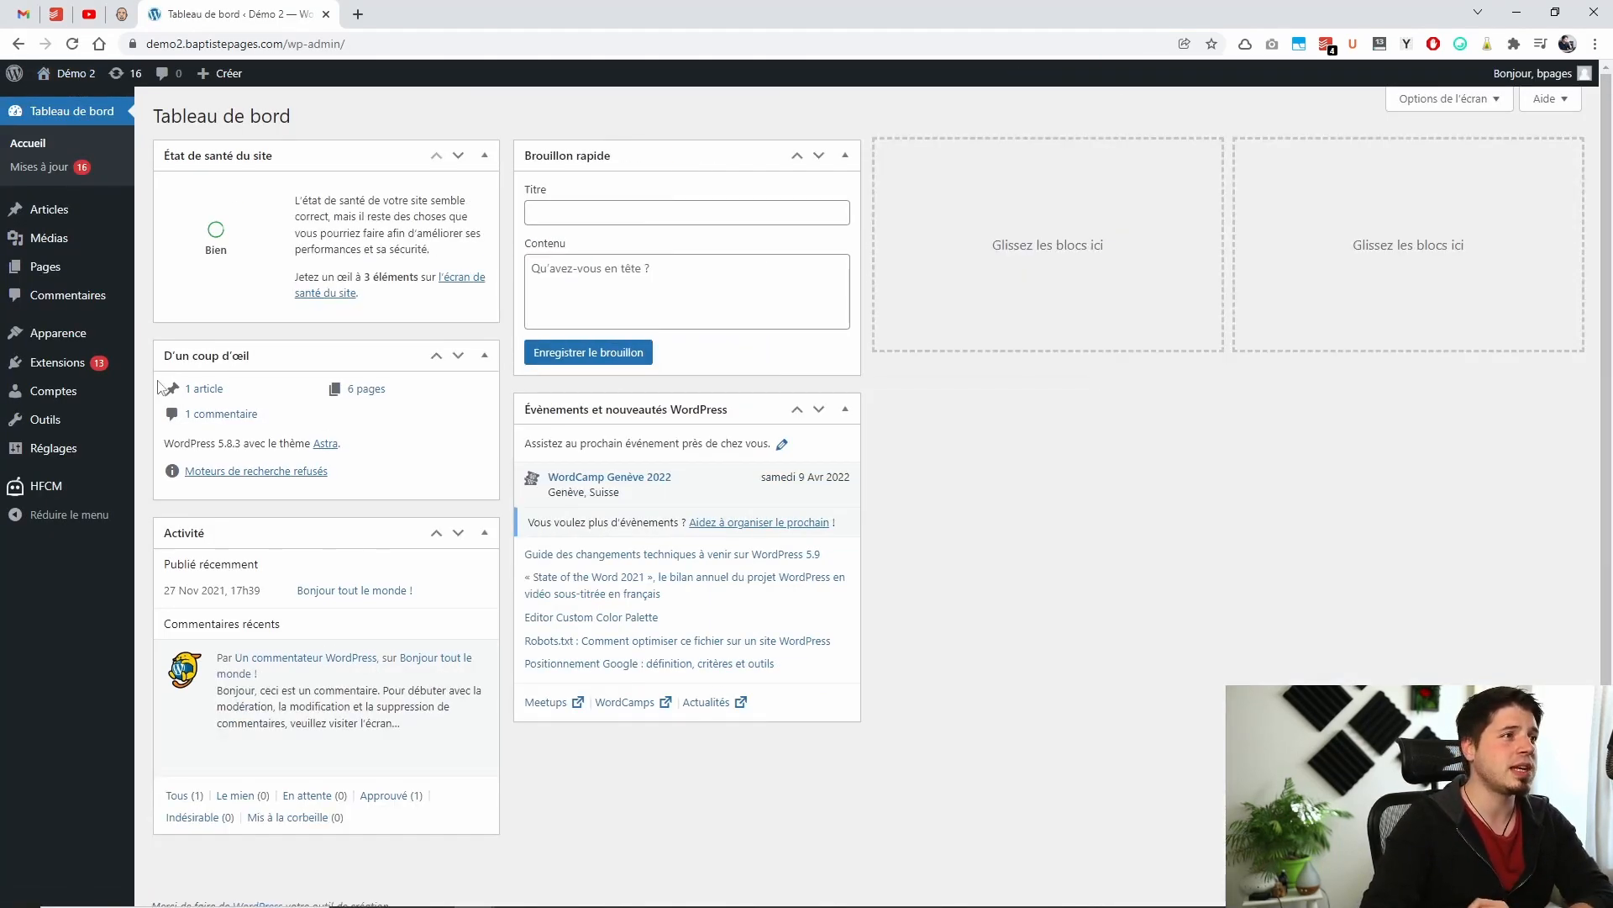
mouse_move(63, 367)
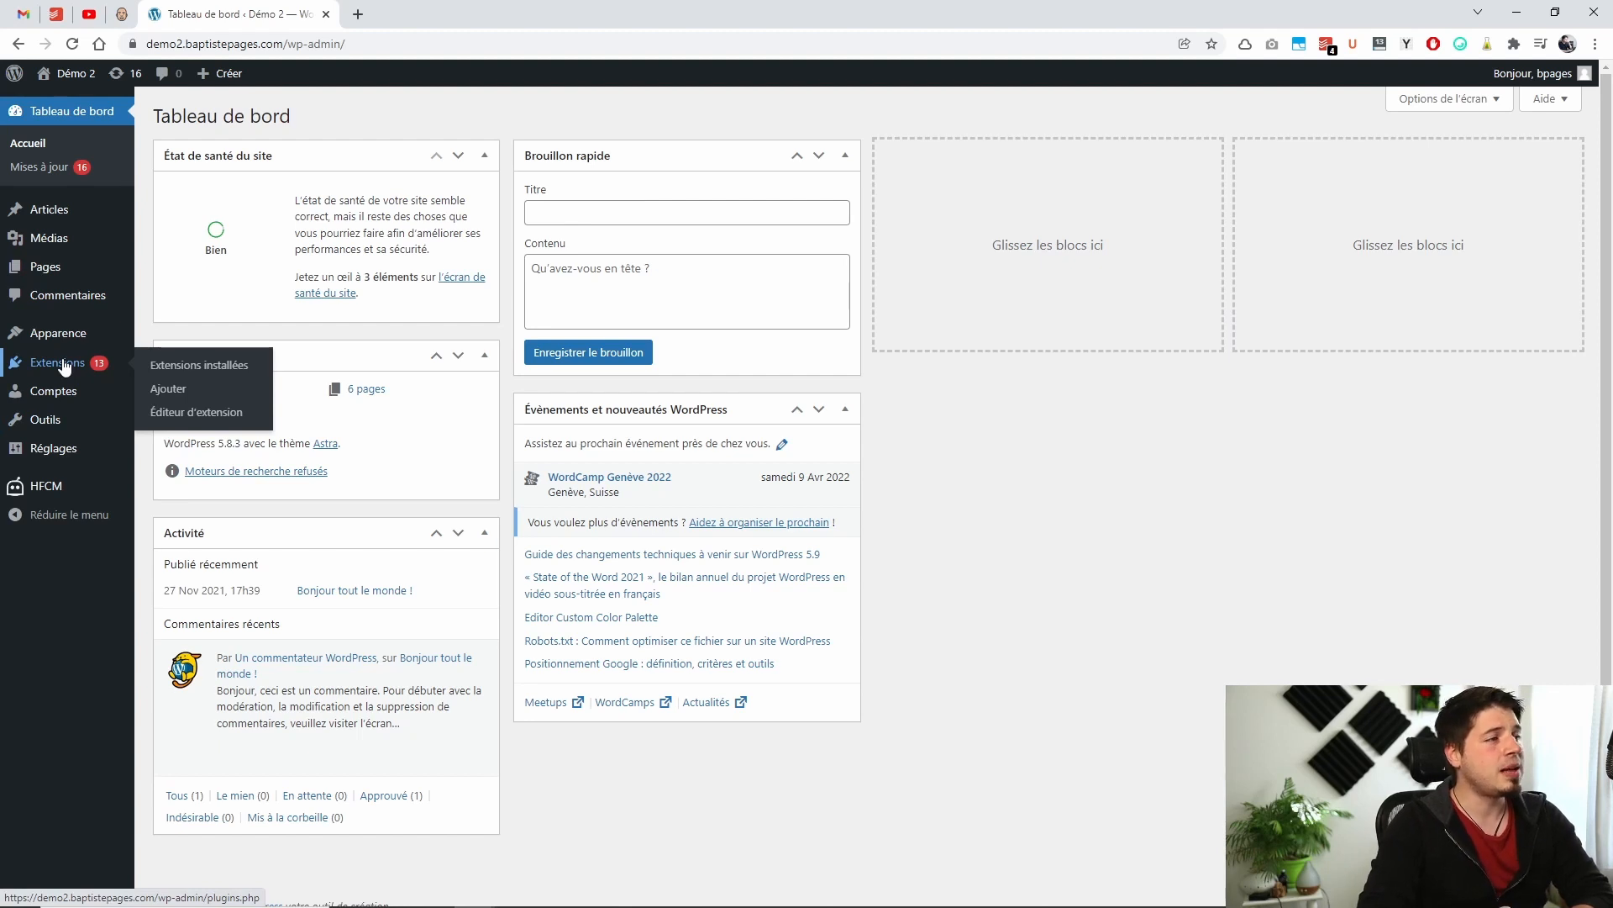
left_click(64, 367)
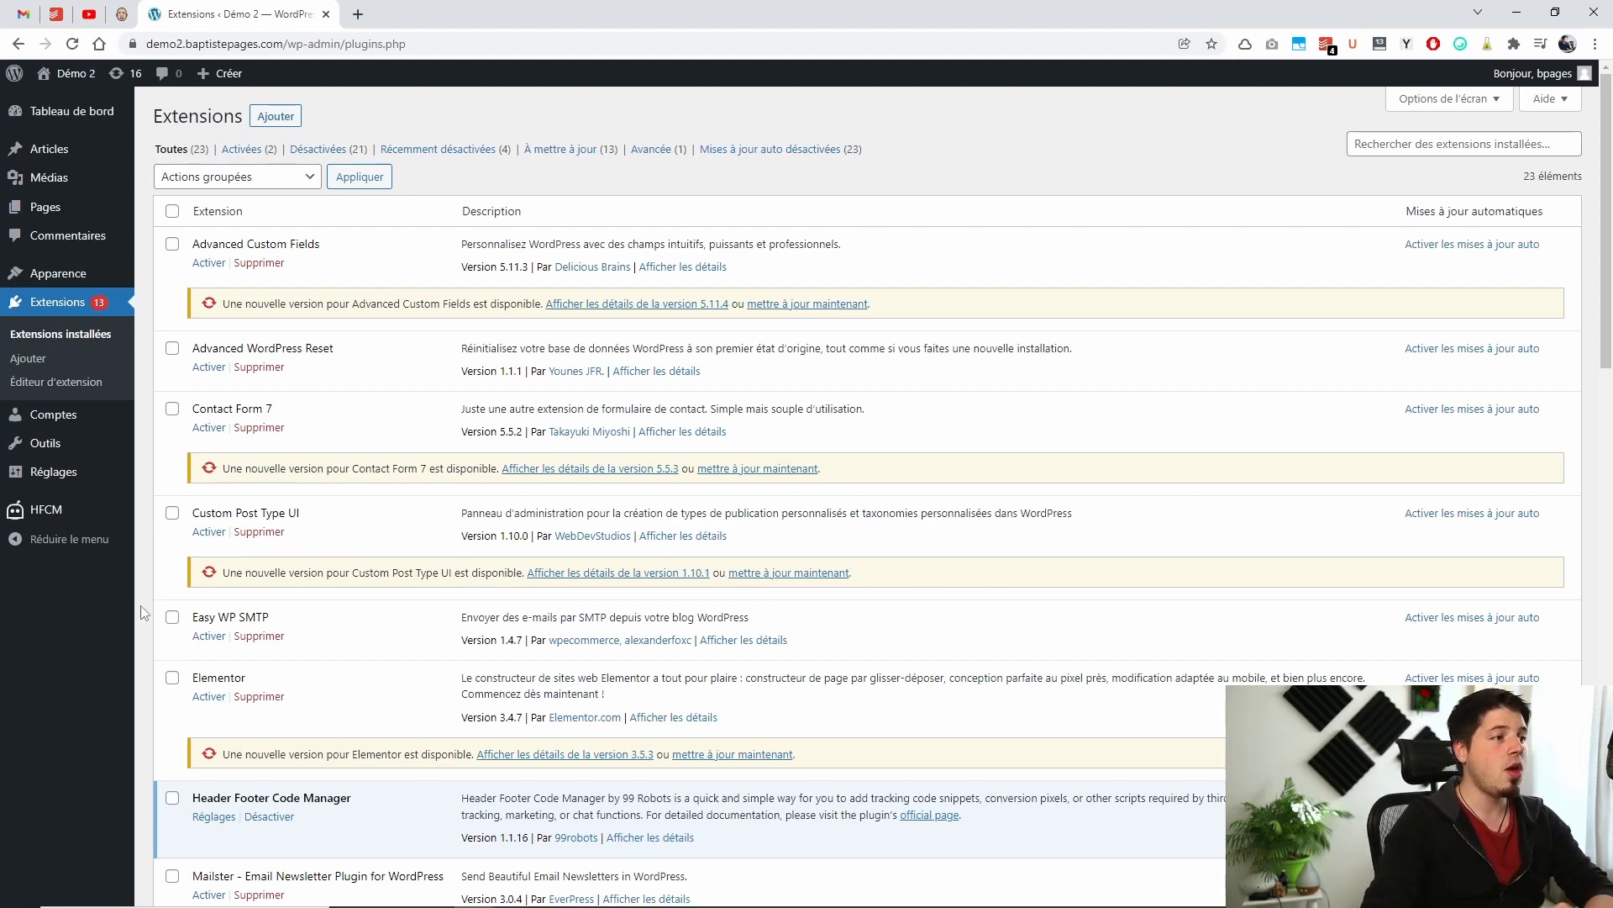
- Activate the mypace Custom Title Tag extension in the list of installed extensions
scroll(144, 639, "down", 5)
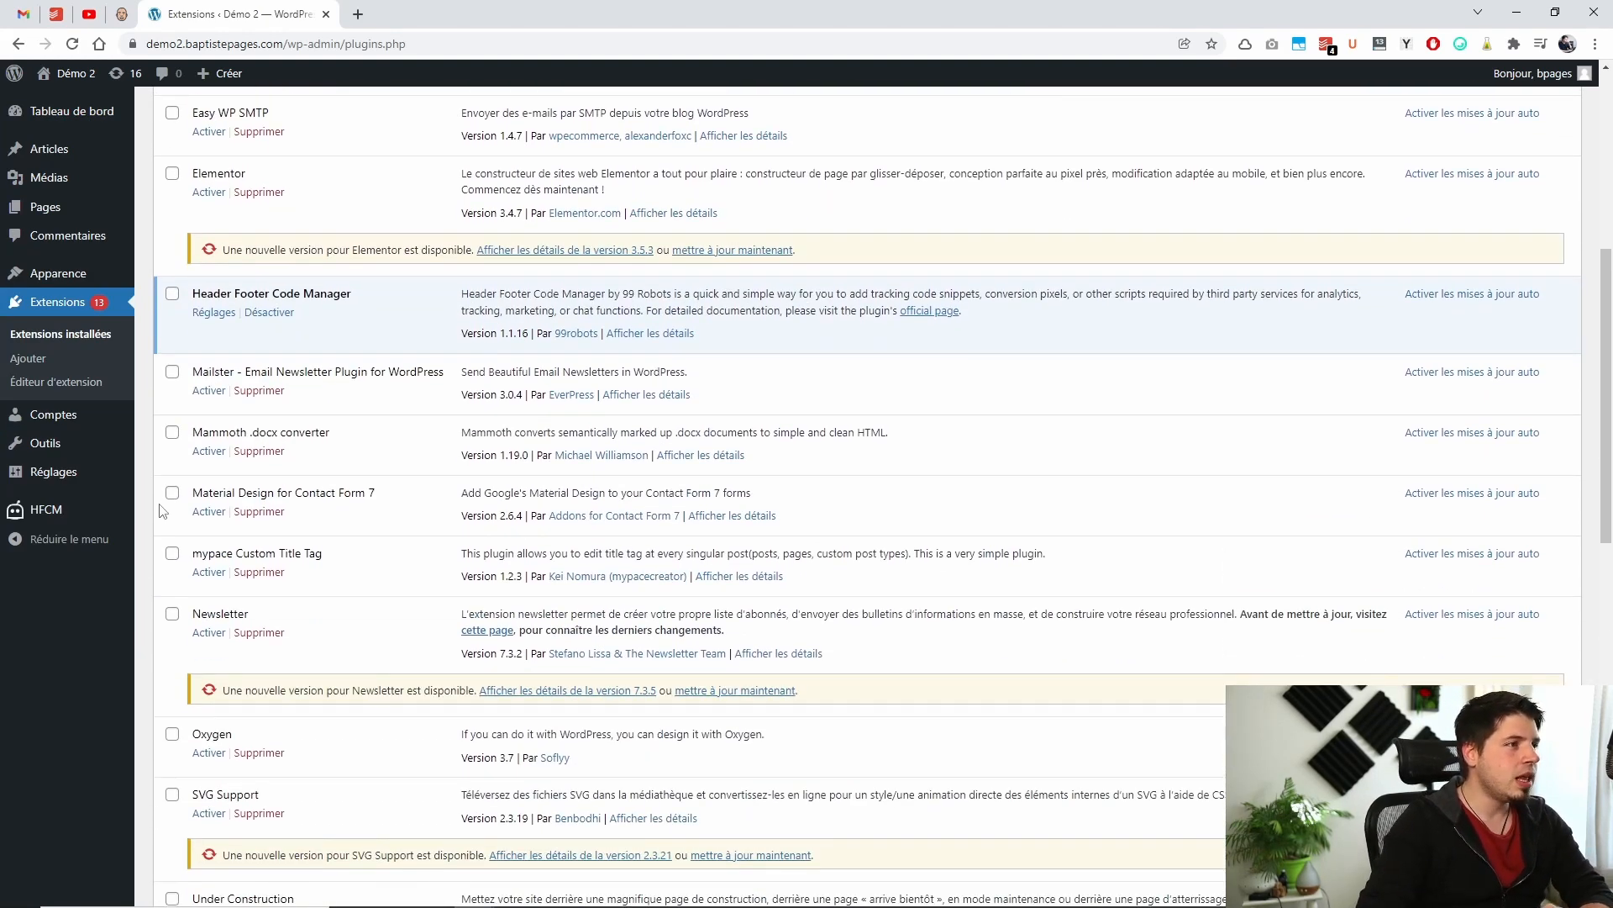
triple_click(204, 551)
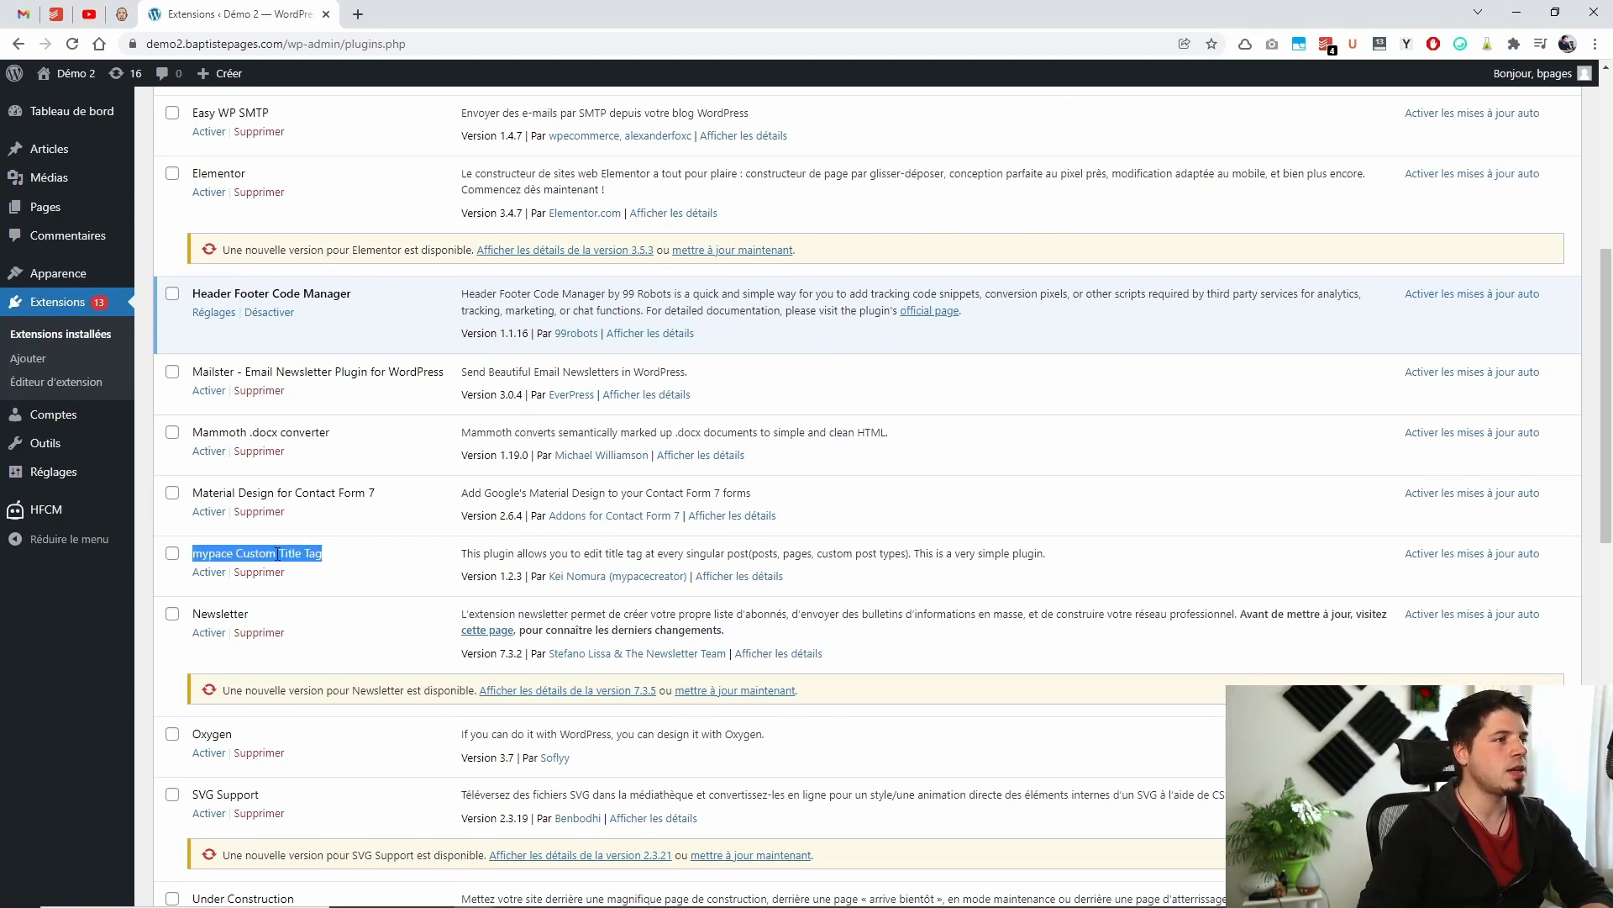
left_click(209, 573)
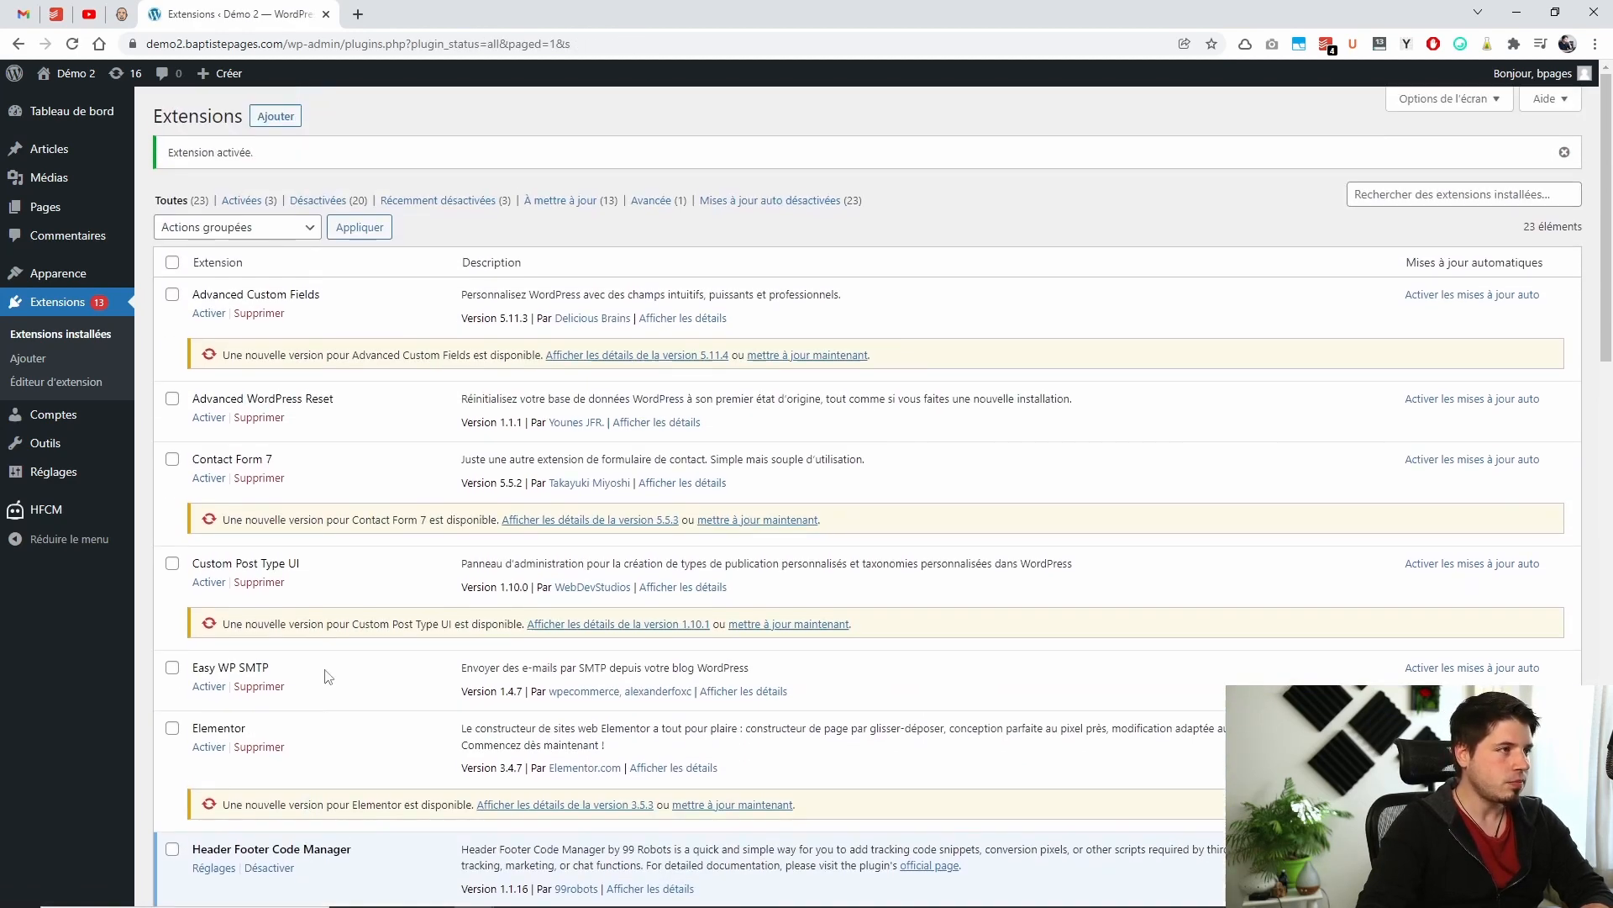
- Set the title tag of the page "Mon super service de référencement" to "Mon super service de référencement - Premier appel Gratuit !" and update the page
left_click(61, 210)
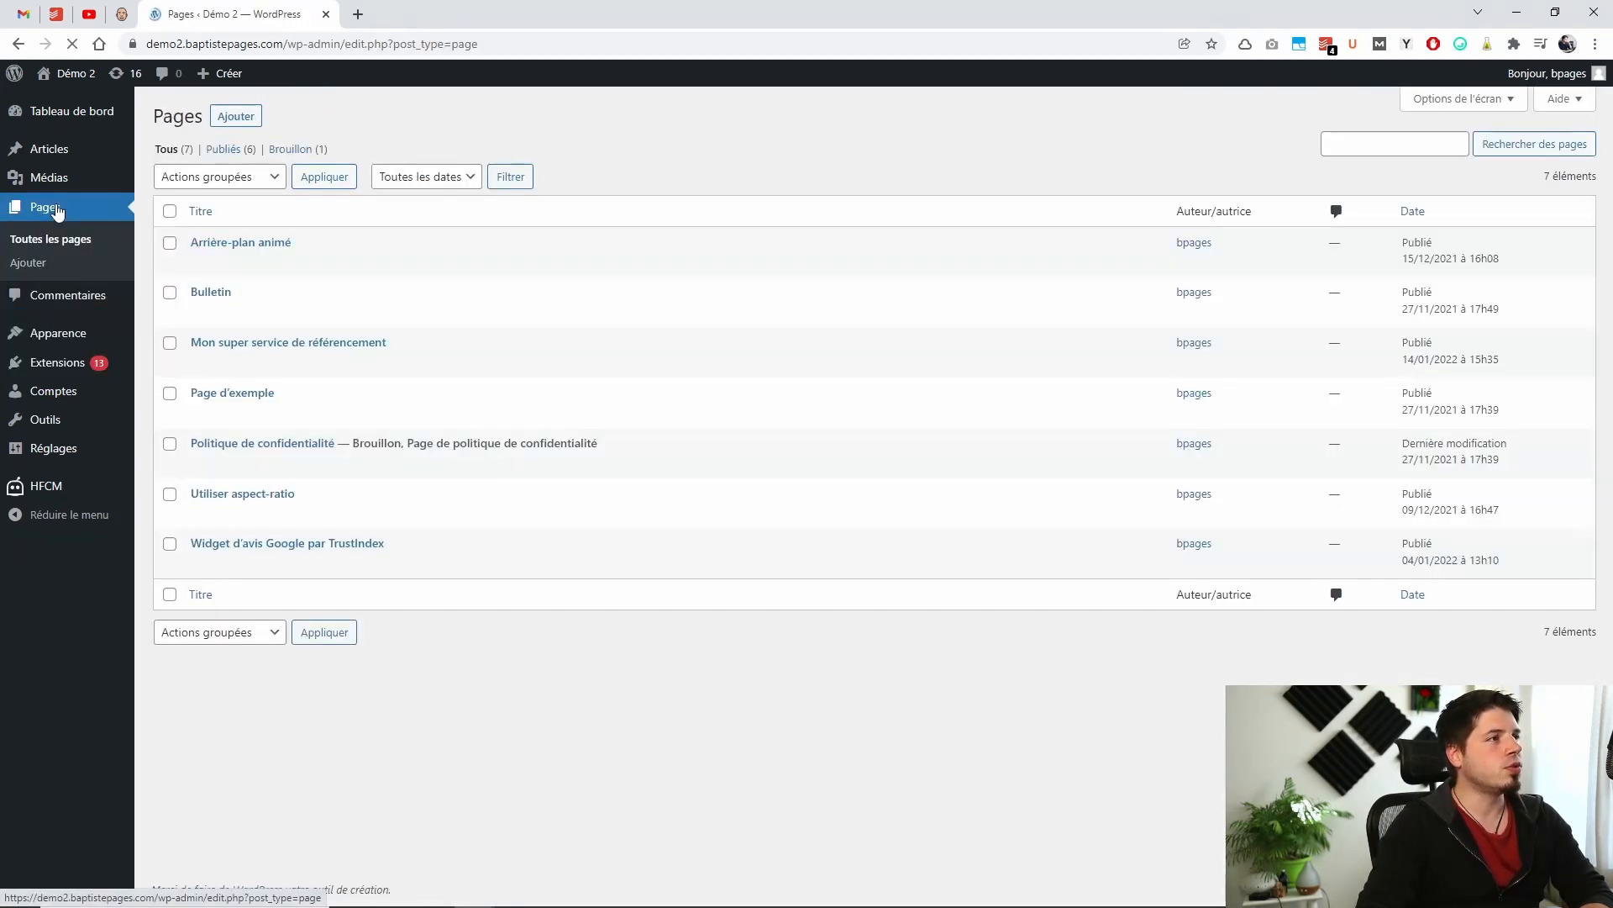
left_click(244, 346)
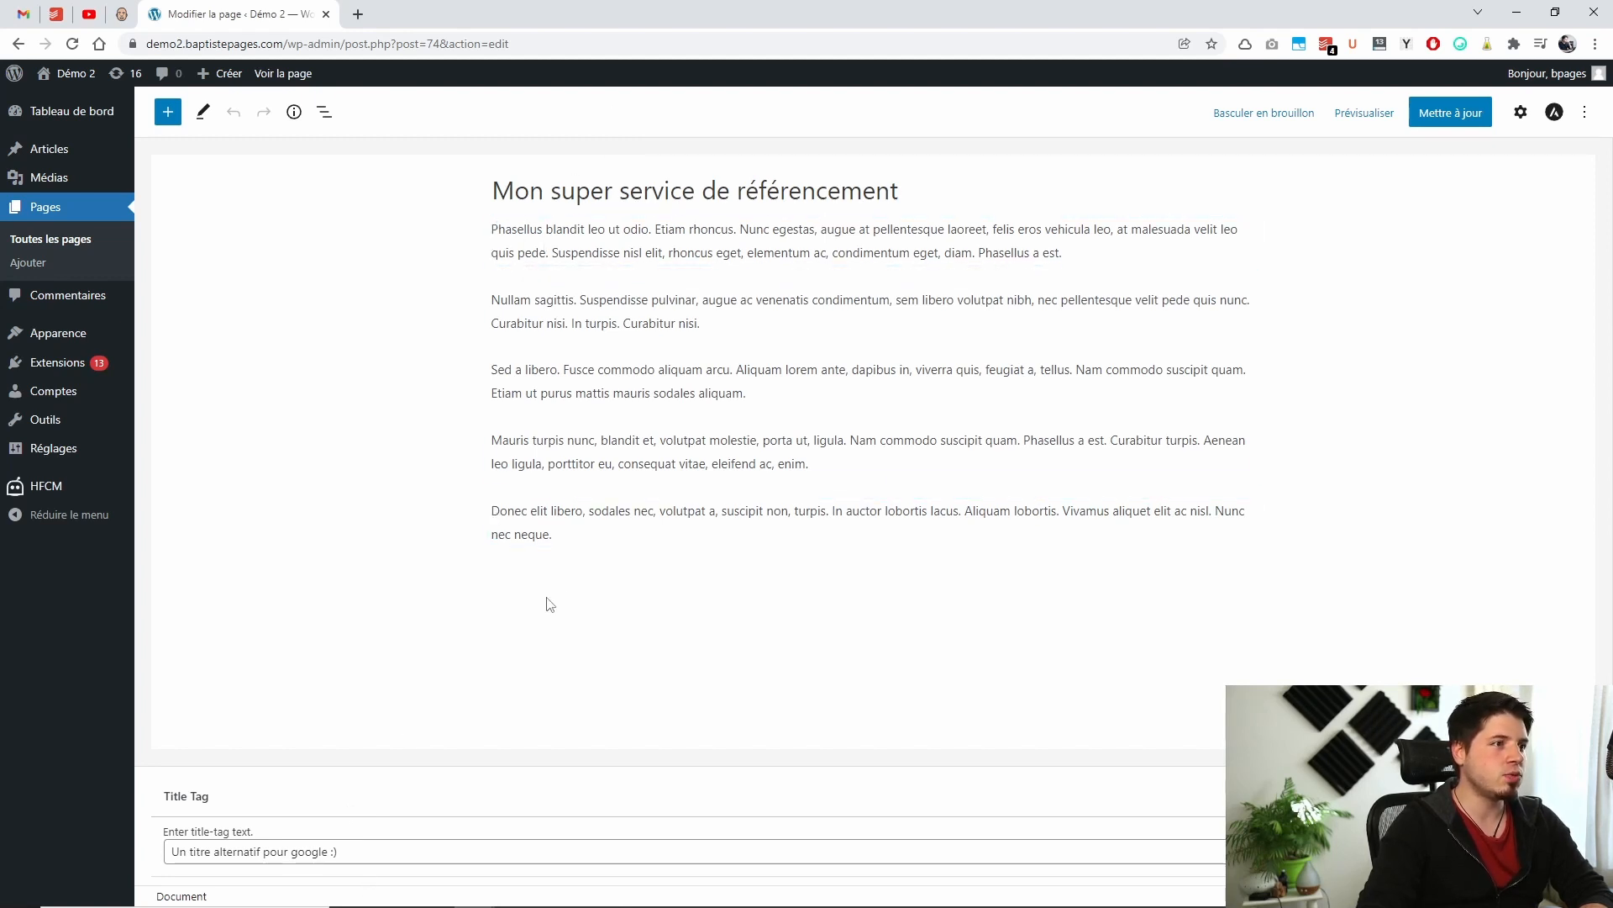
left_click_drag(374, 862, 126, 847)
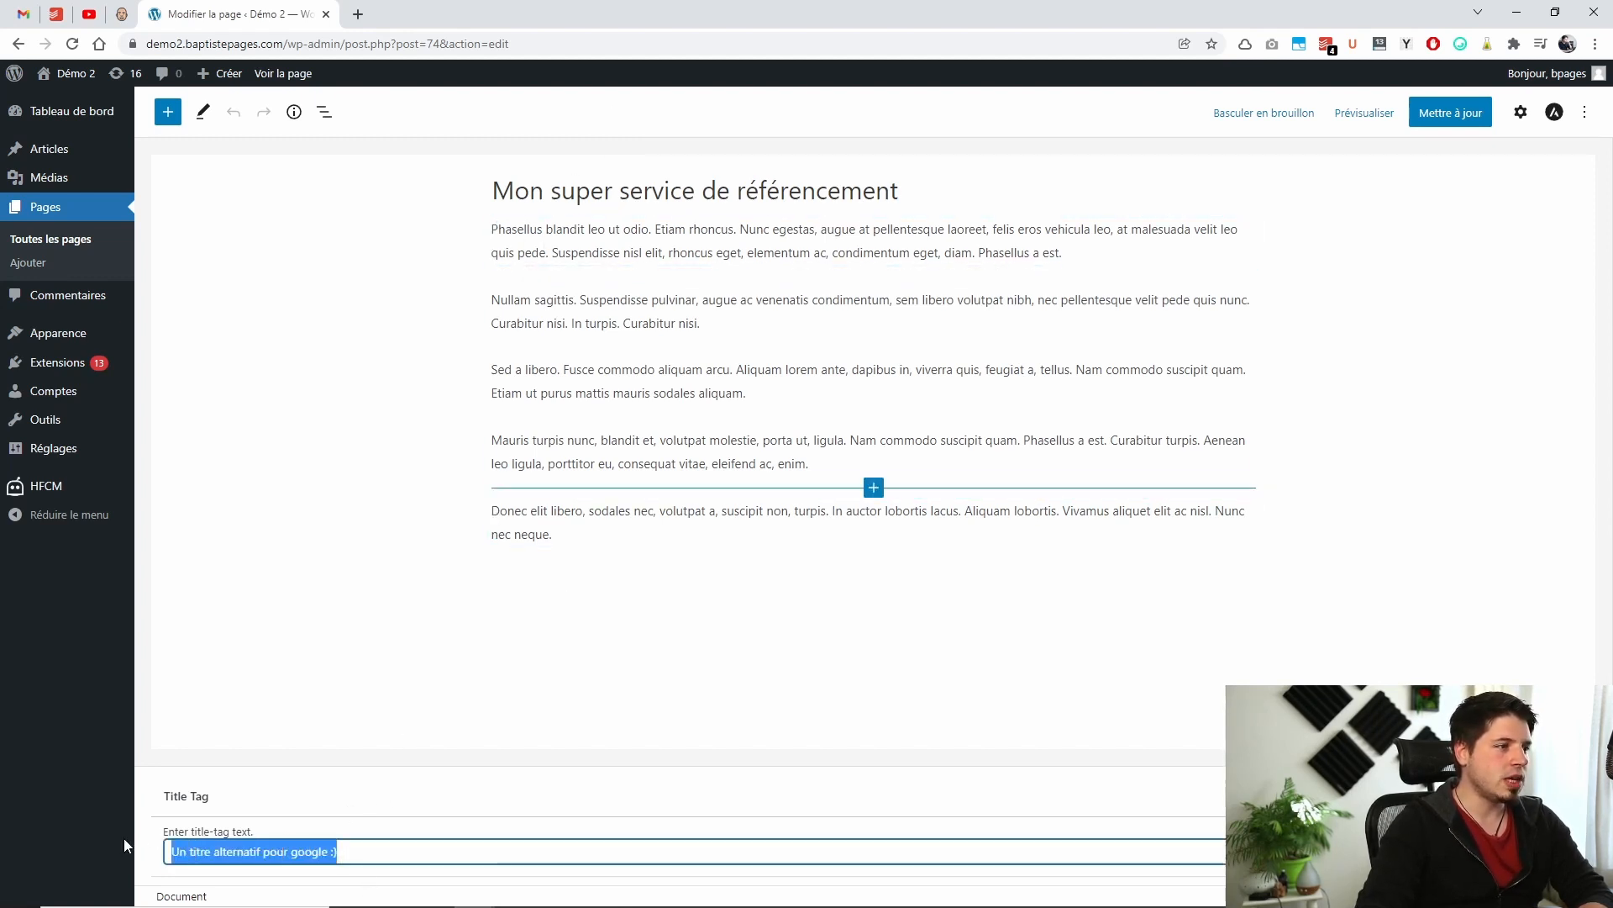
key("BackSpace")
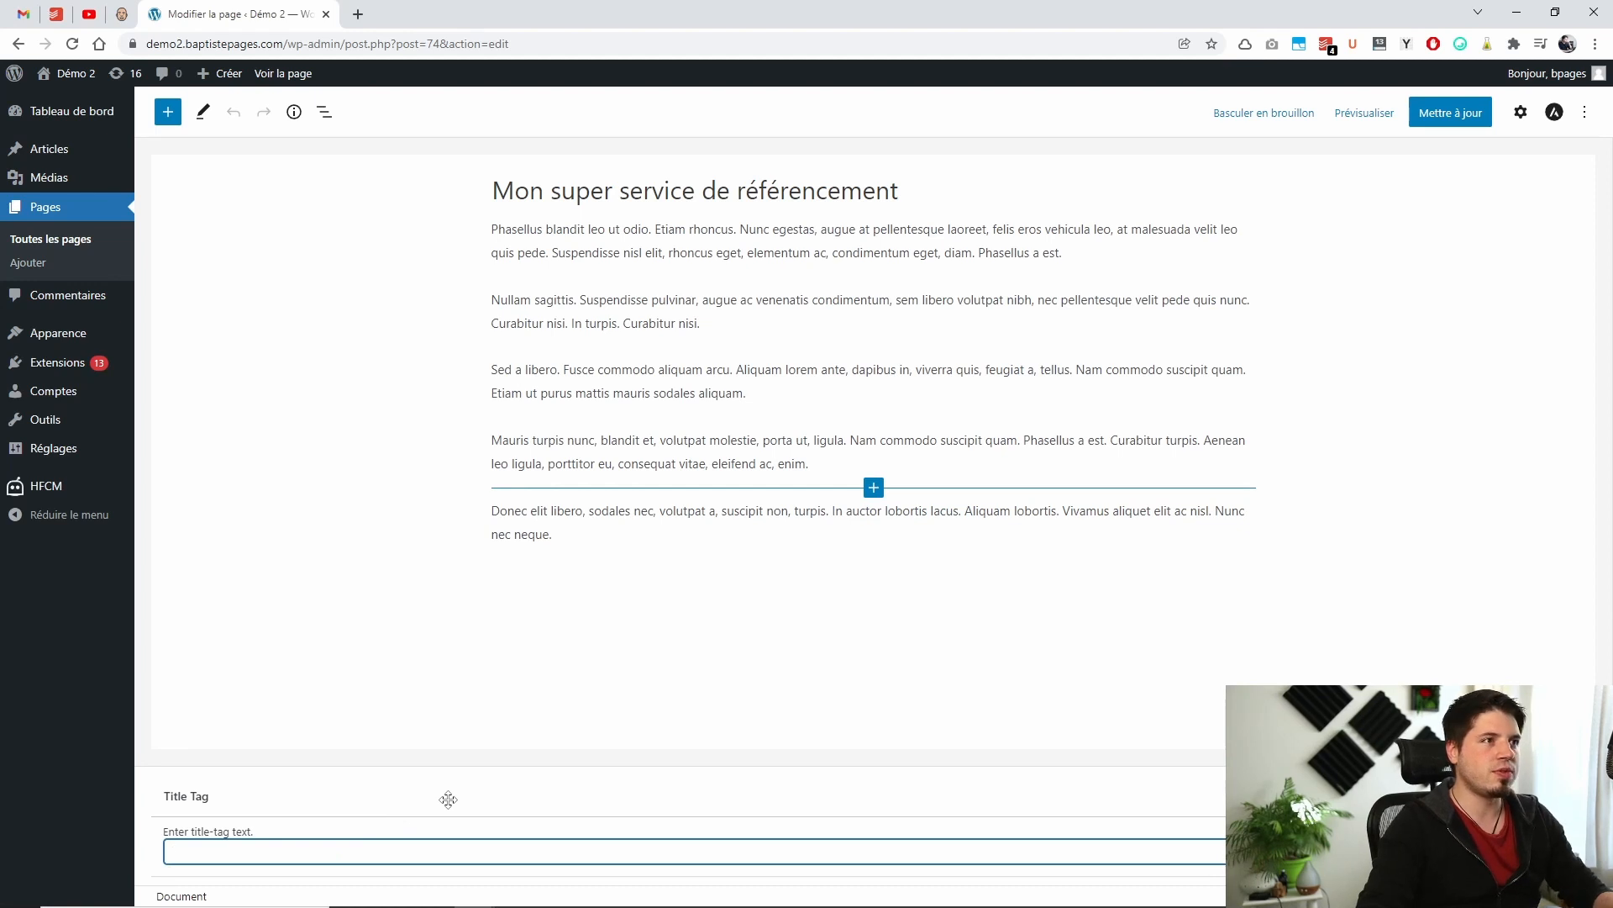
type("Mon super s")
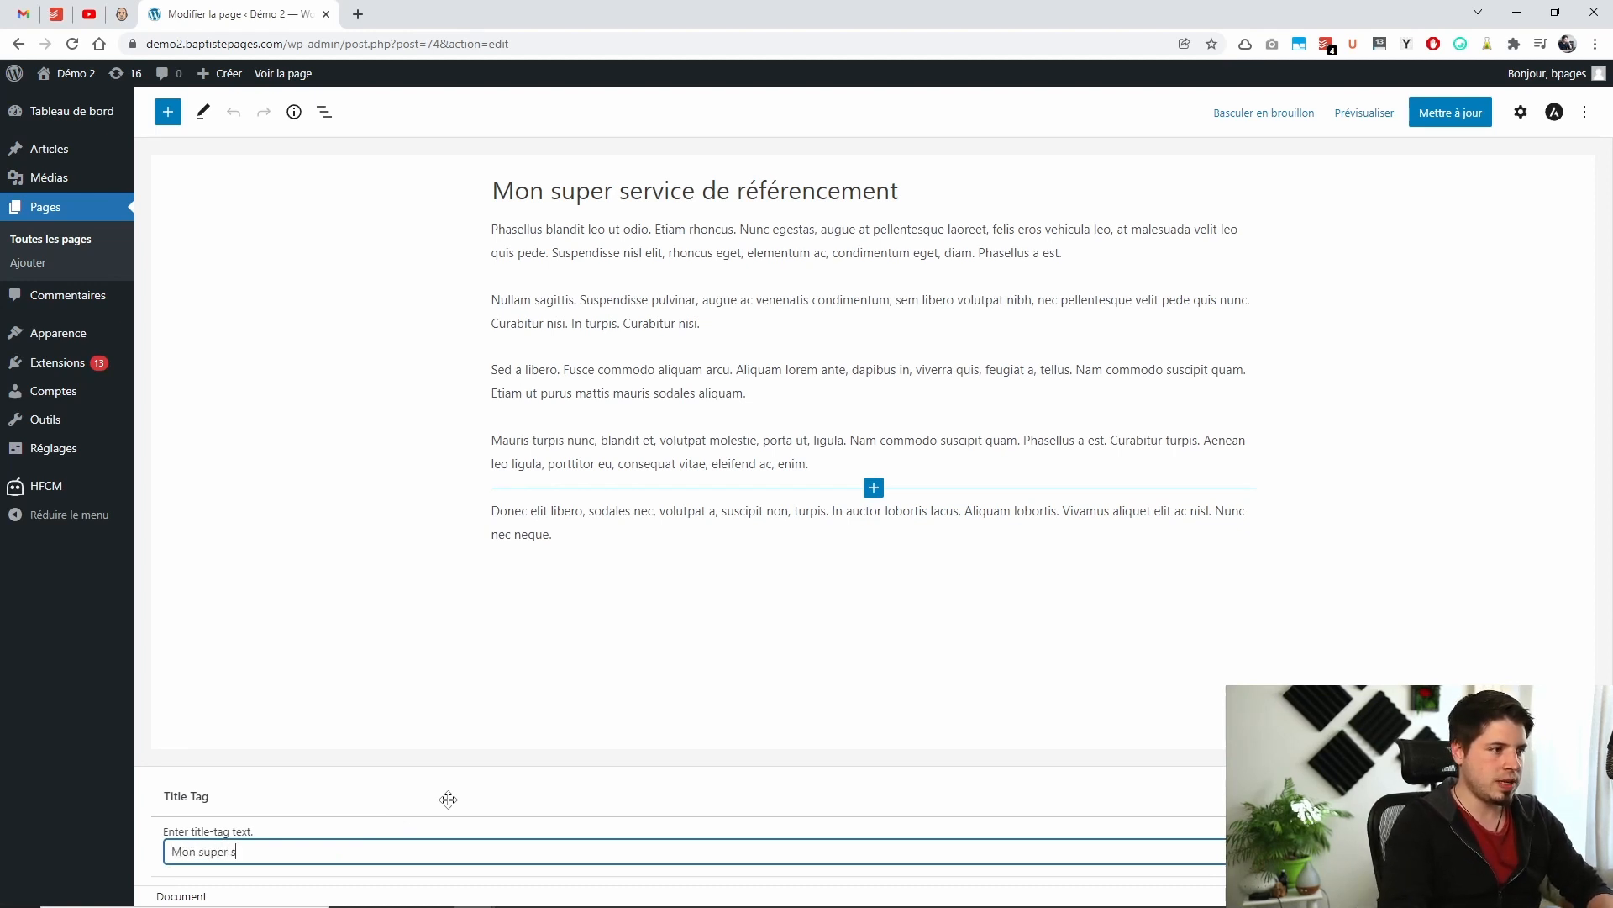
type("ervice de référen")
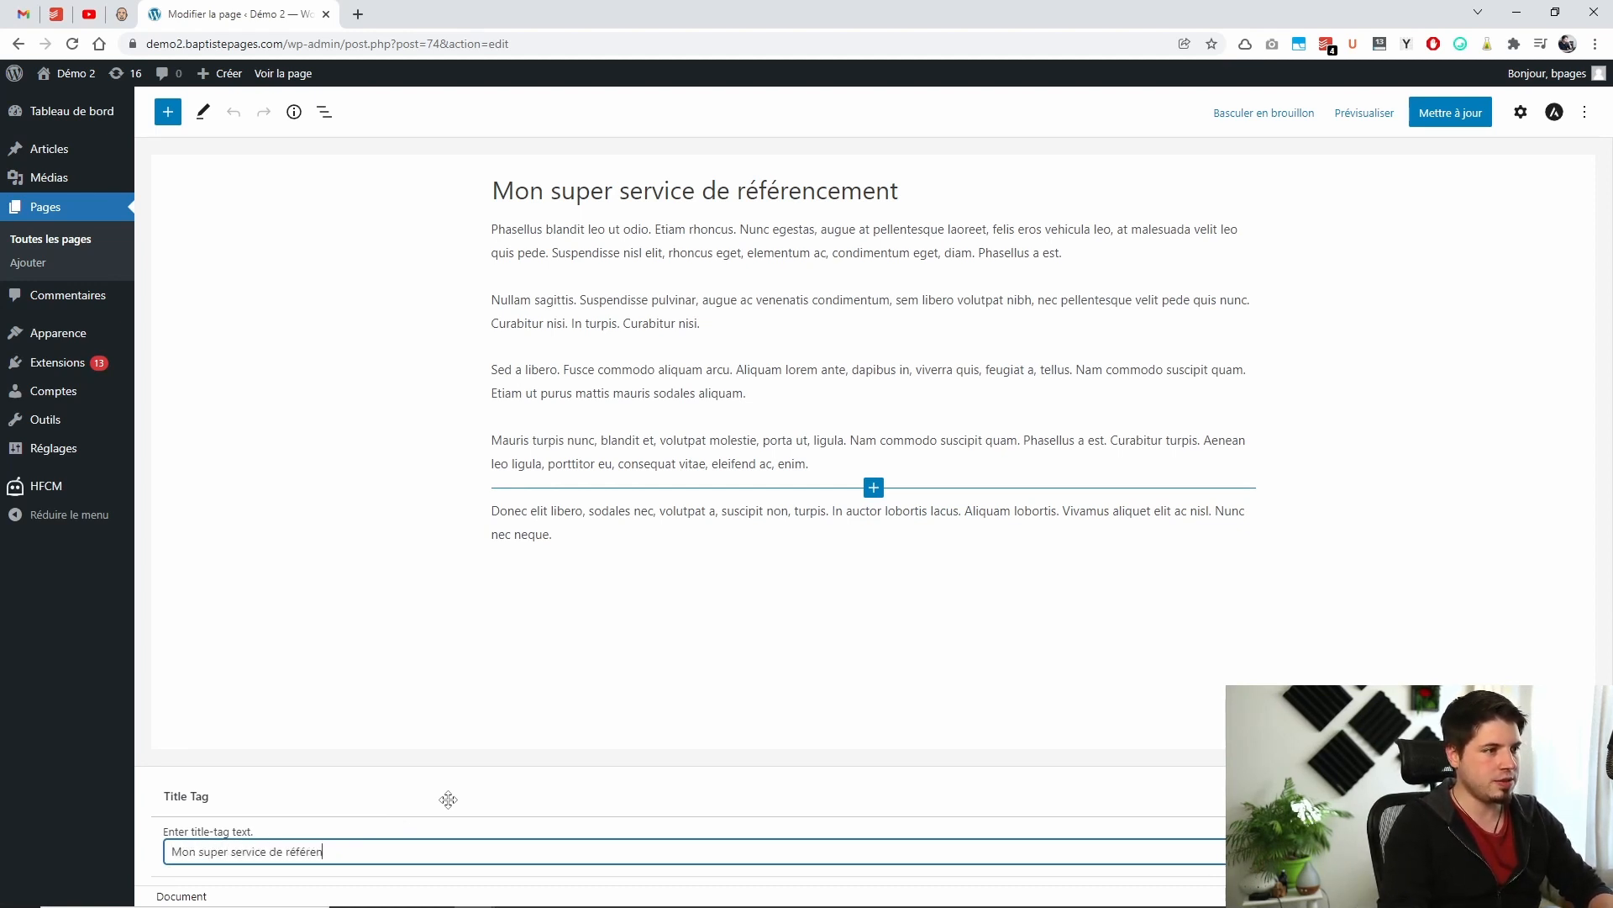
type("cement")
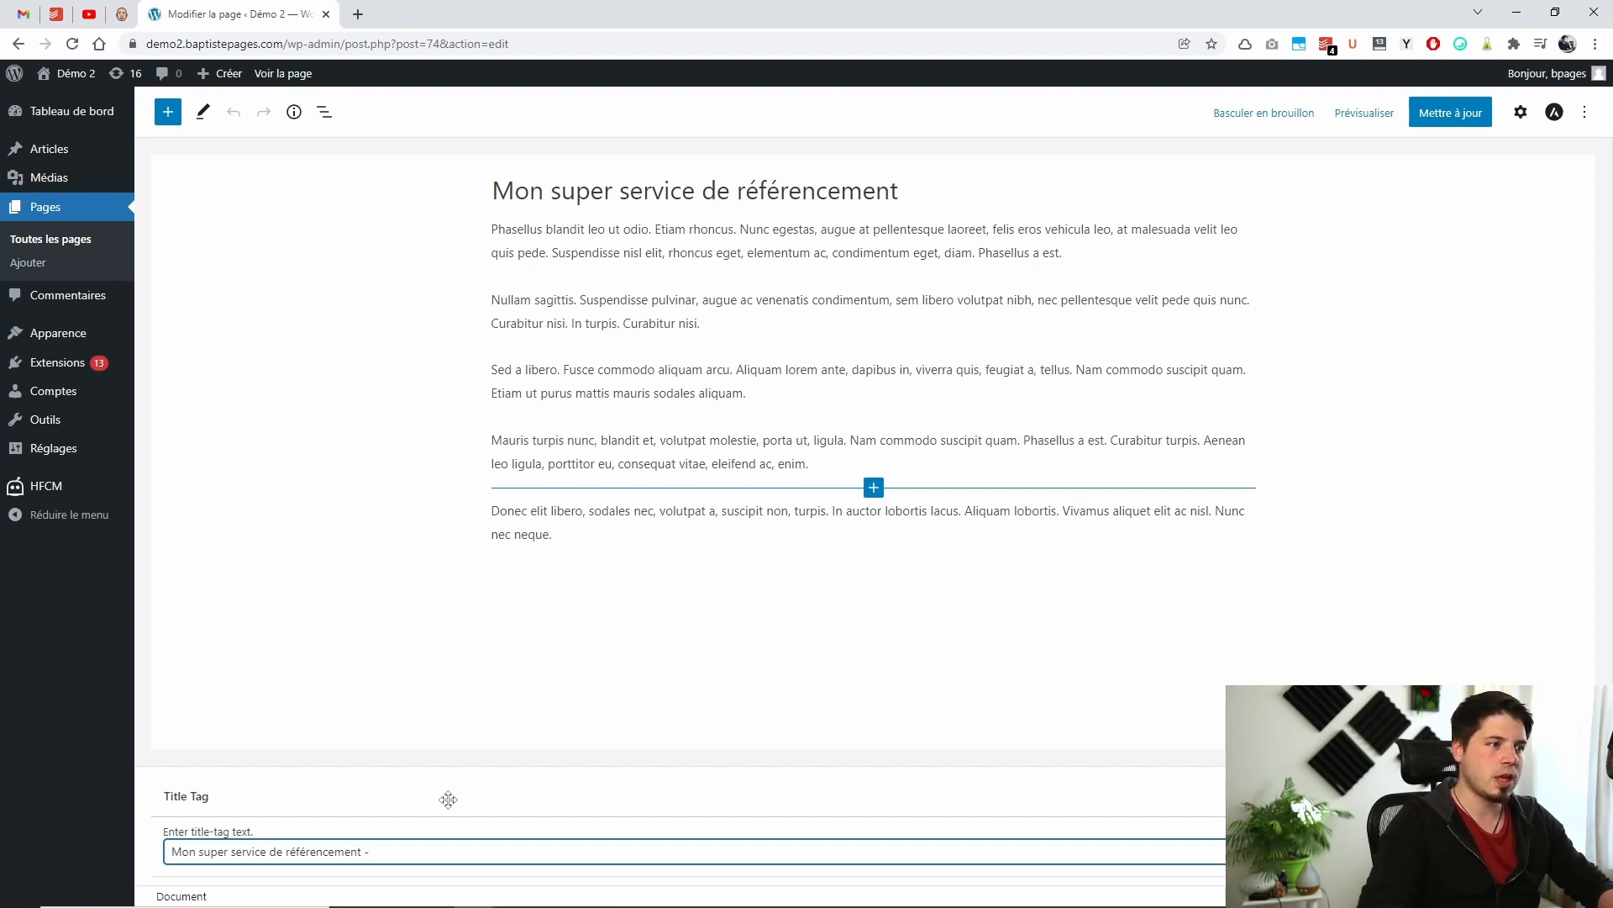
type(" - Premier appe")
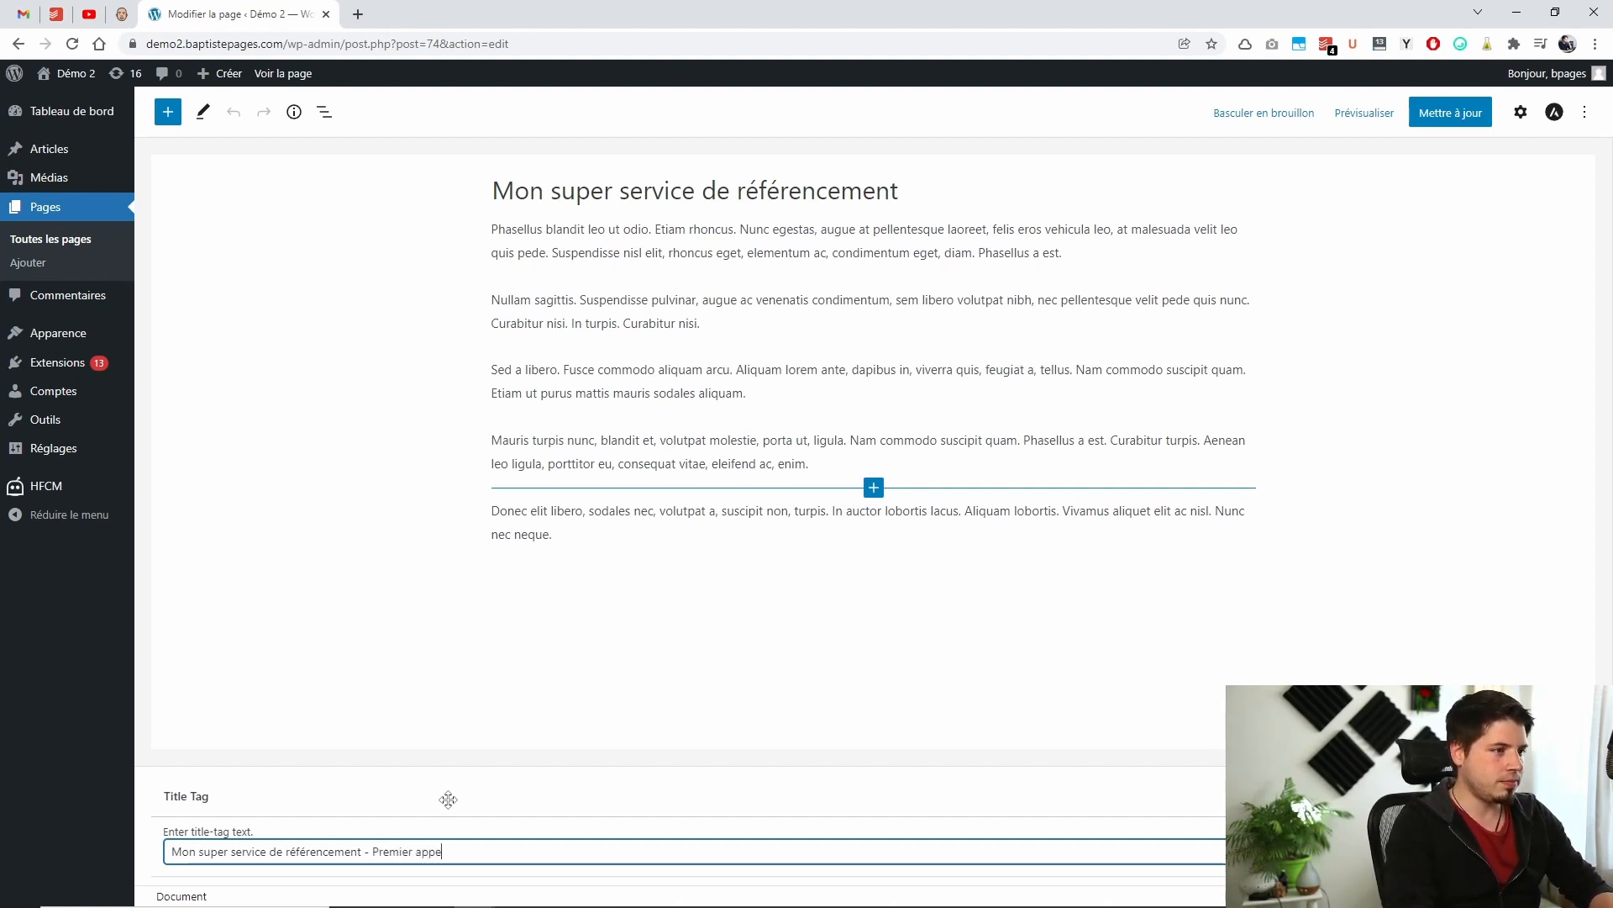
type("l G")
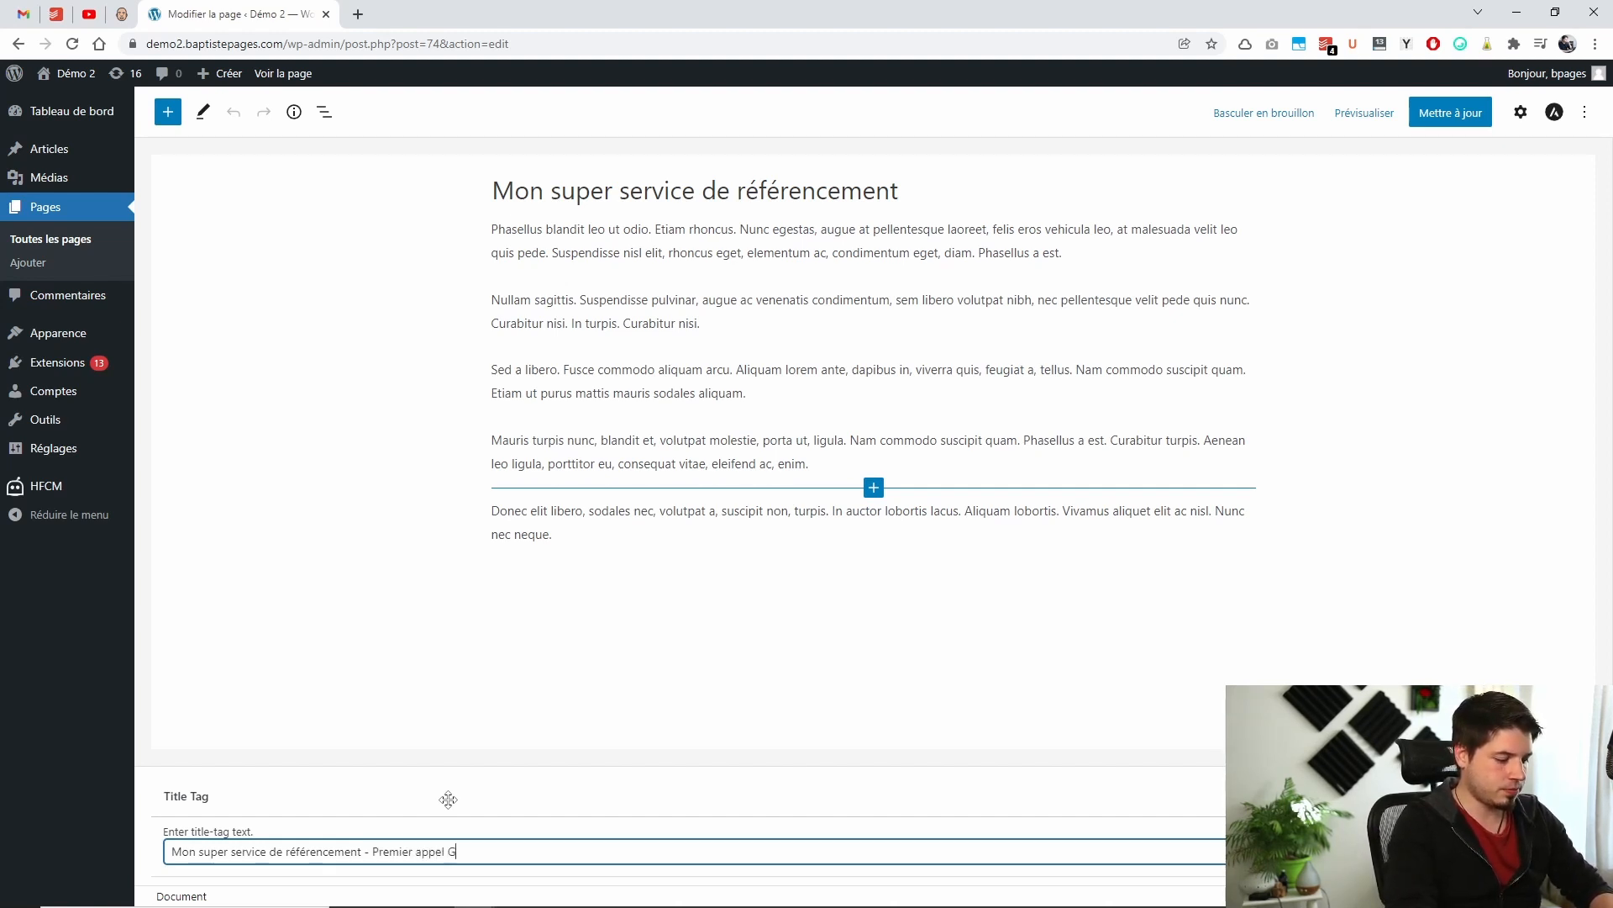
type("ratuit")
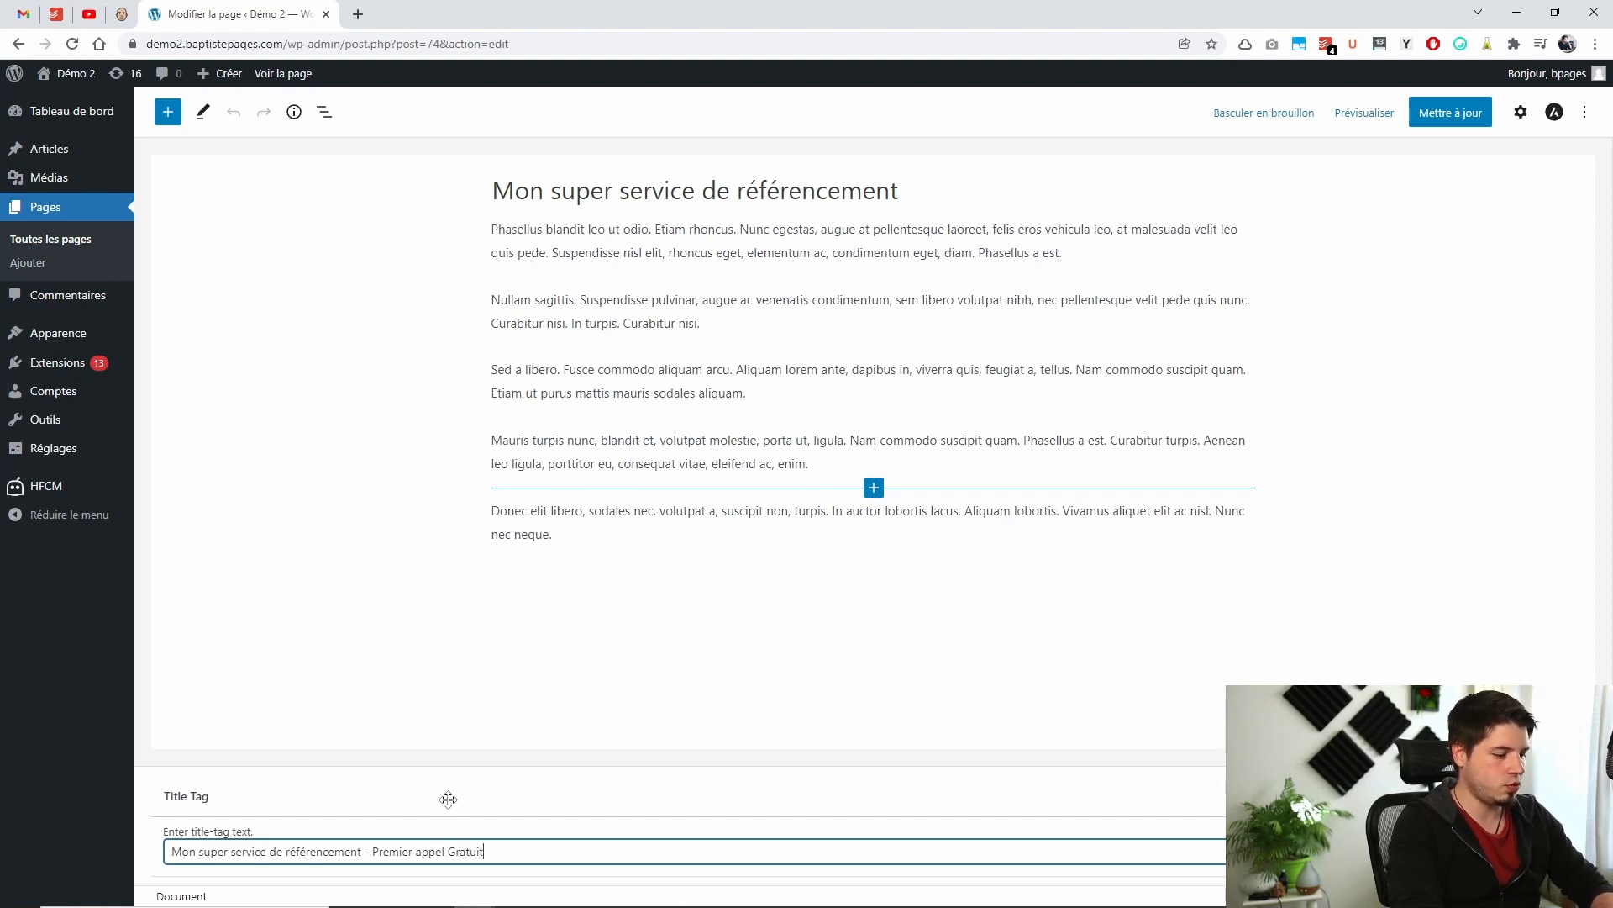
type(" !")
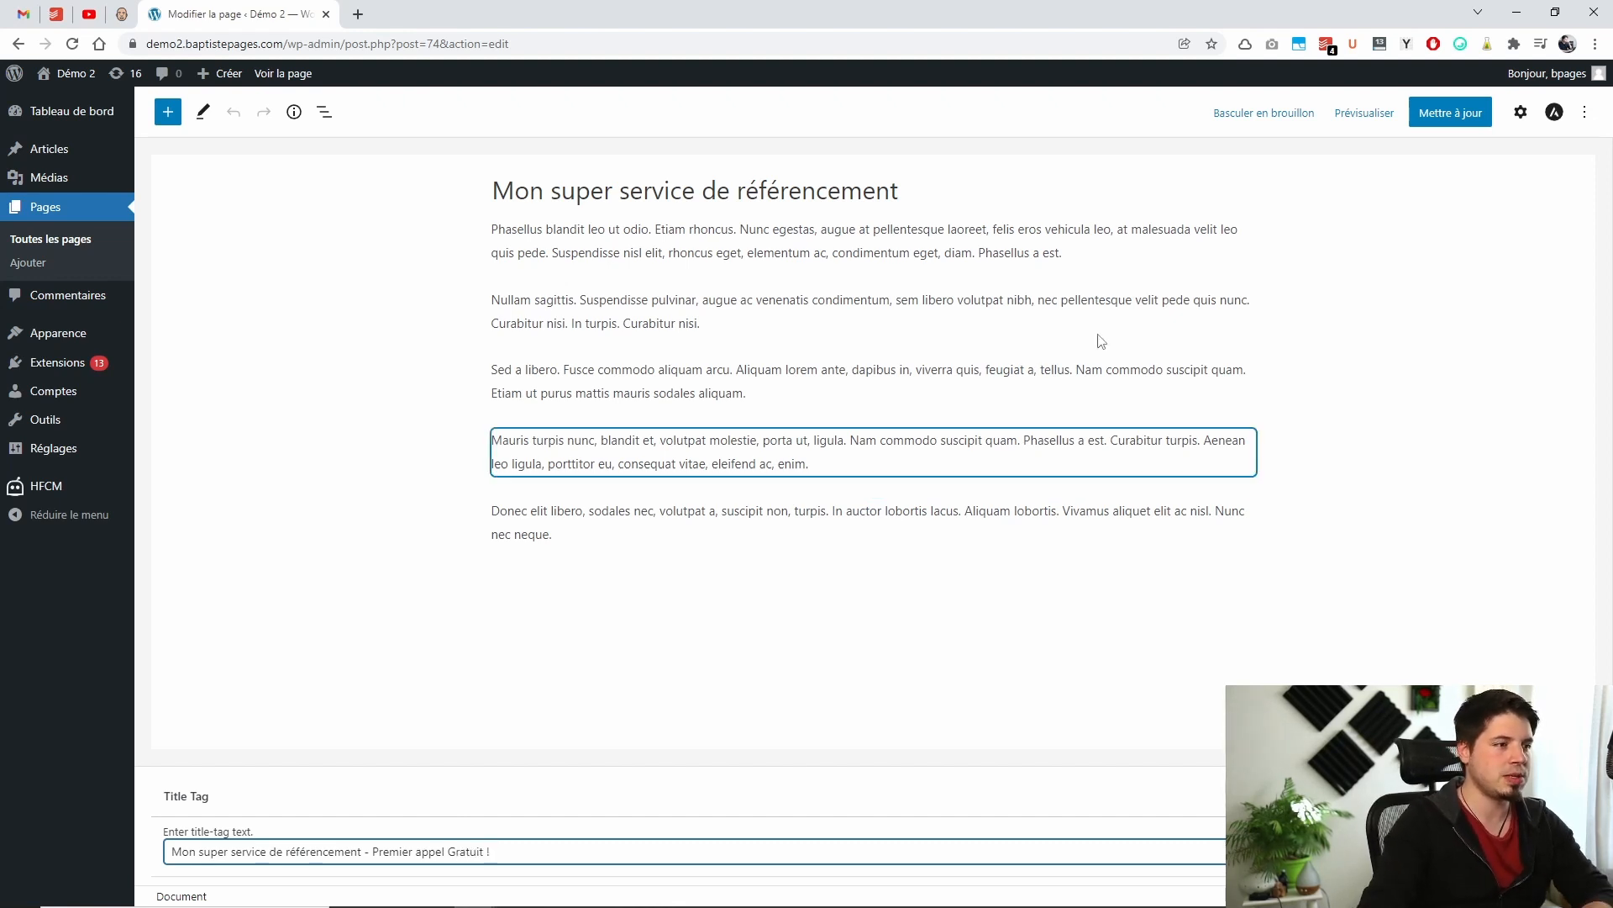
left_click(1448, 122)
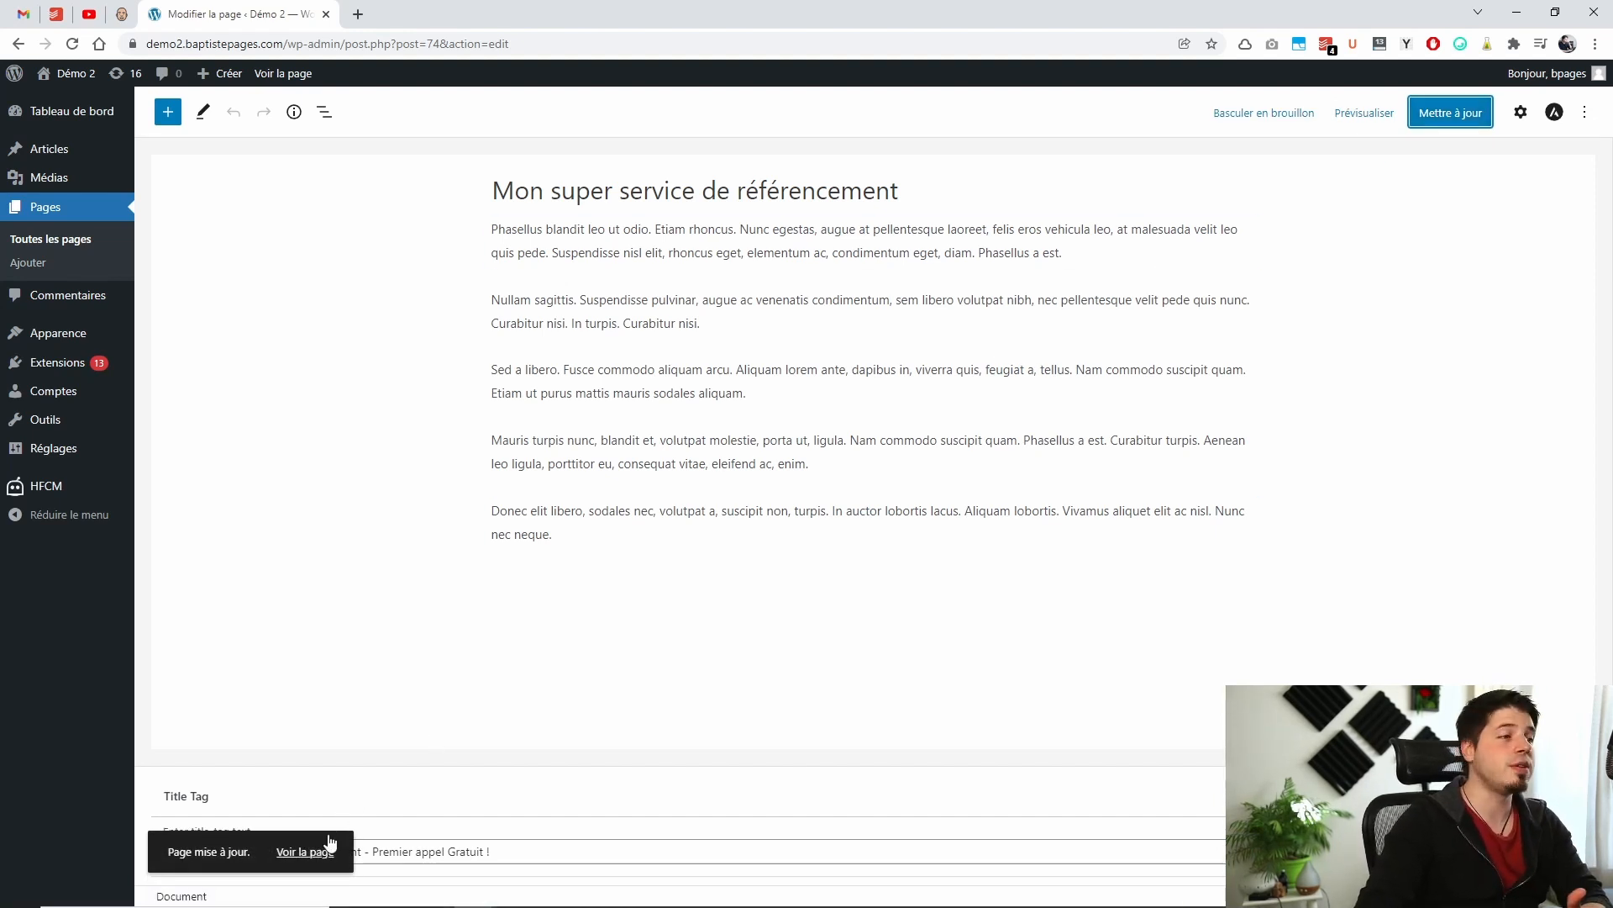
- View the updated page on the site and inspect the code of its main heading
left_click(306, 851)
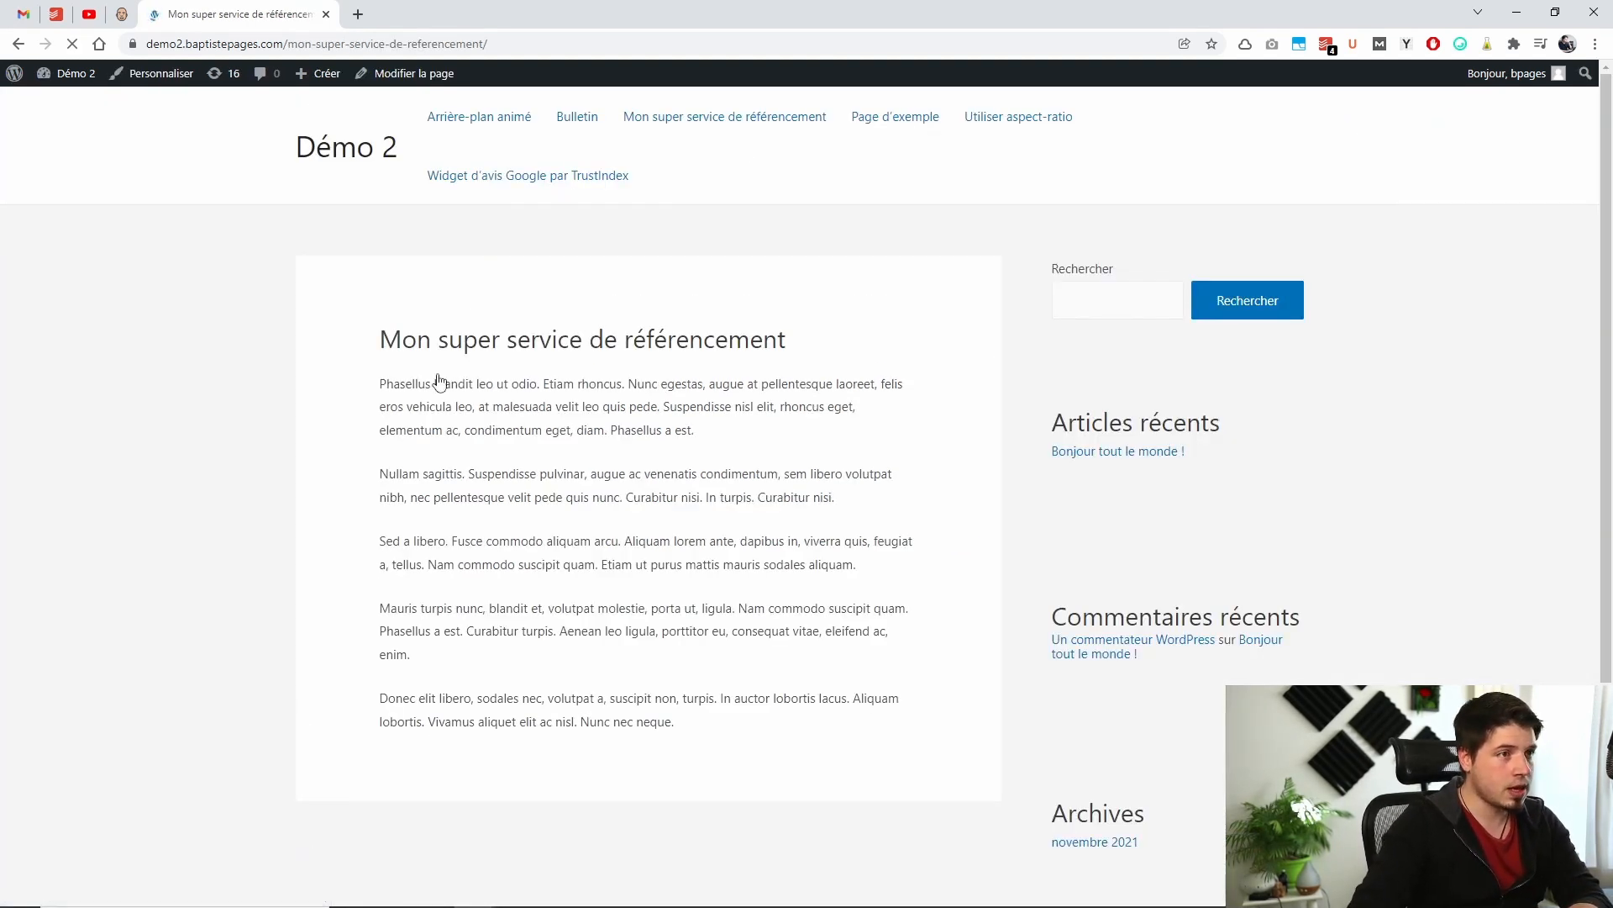
left_click_drag(368, 343, 825, 325)
left_click(833, 339)
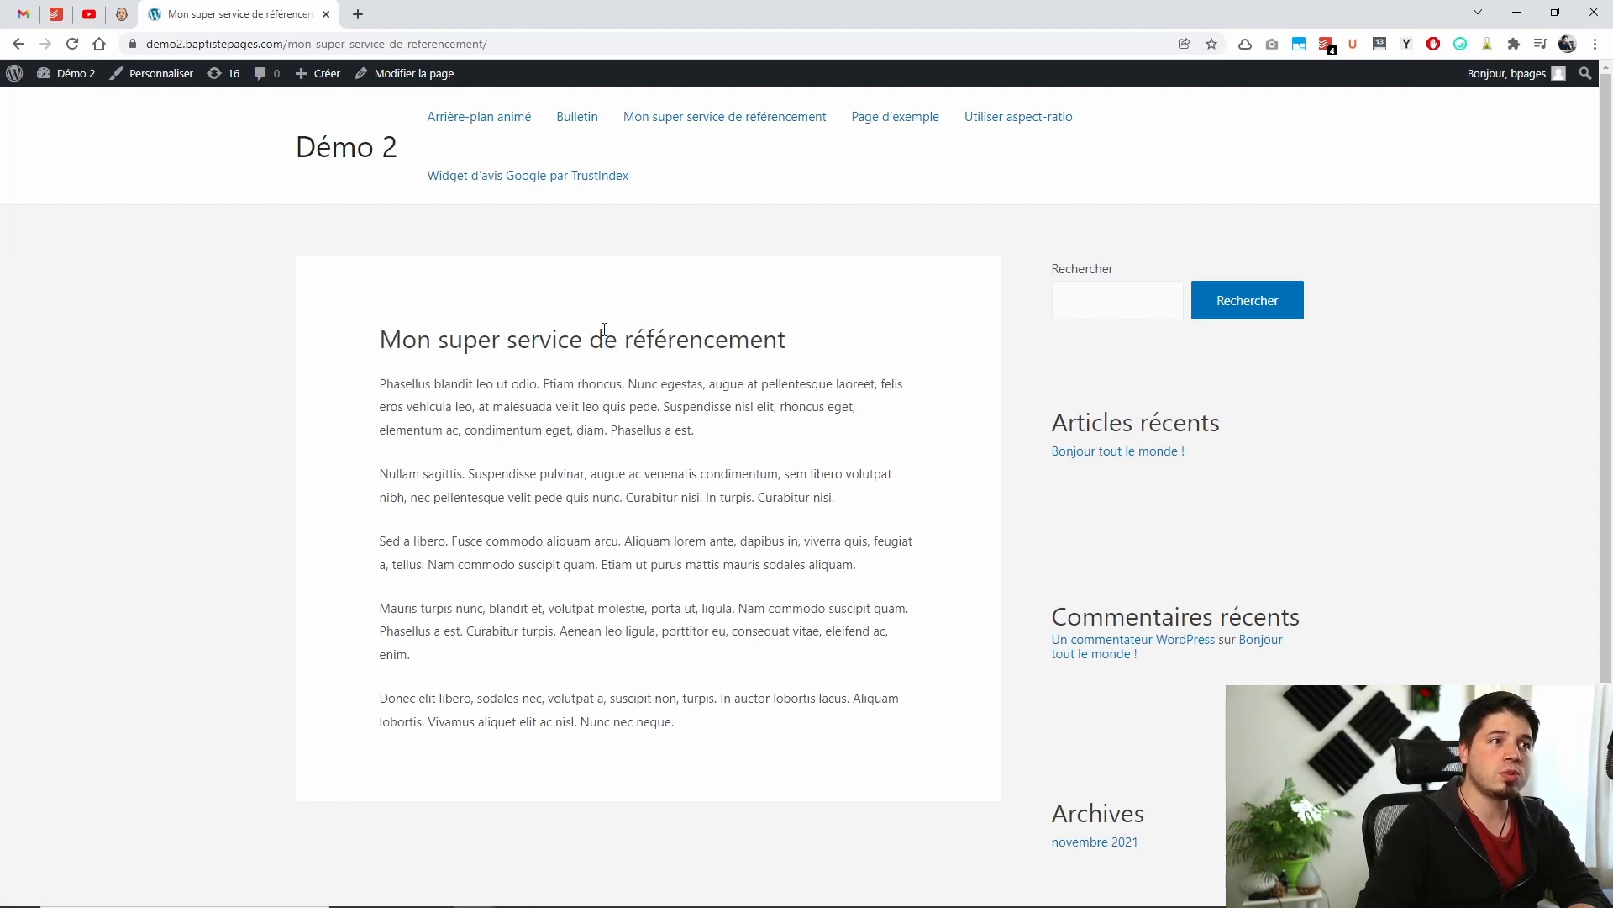
triple_click(474, 339)
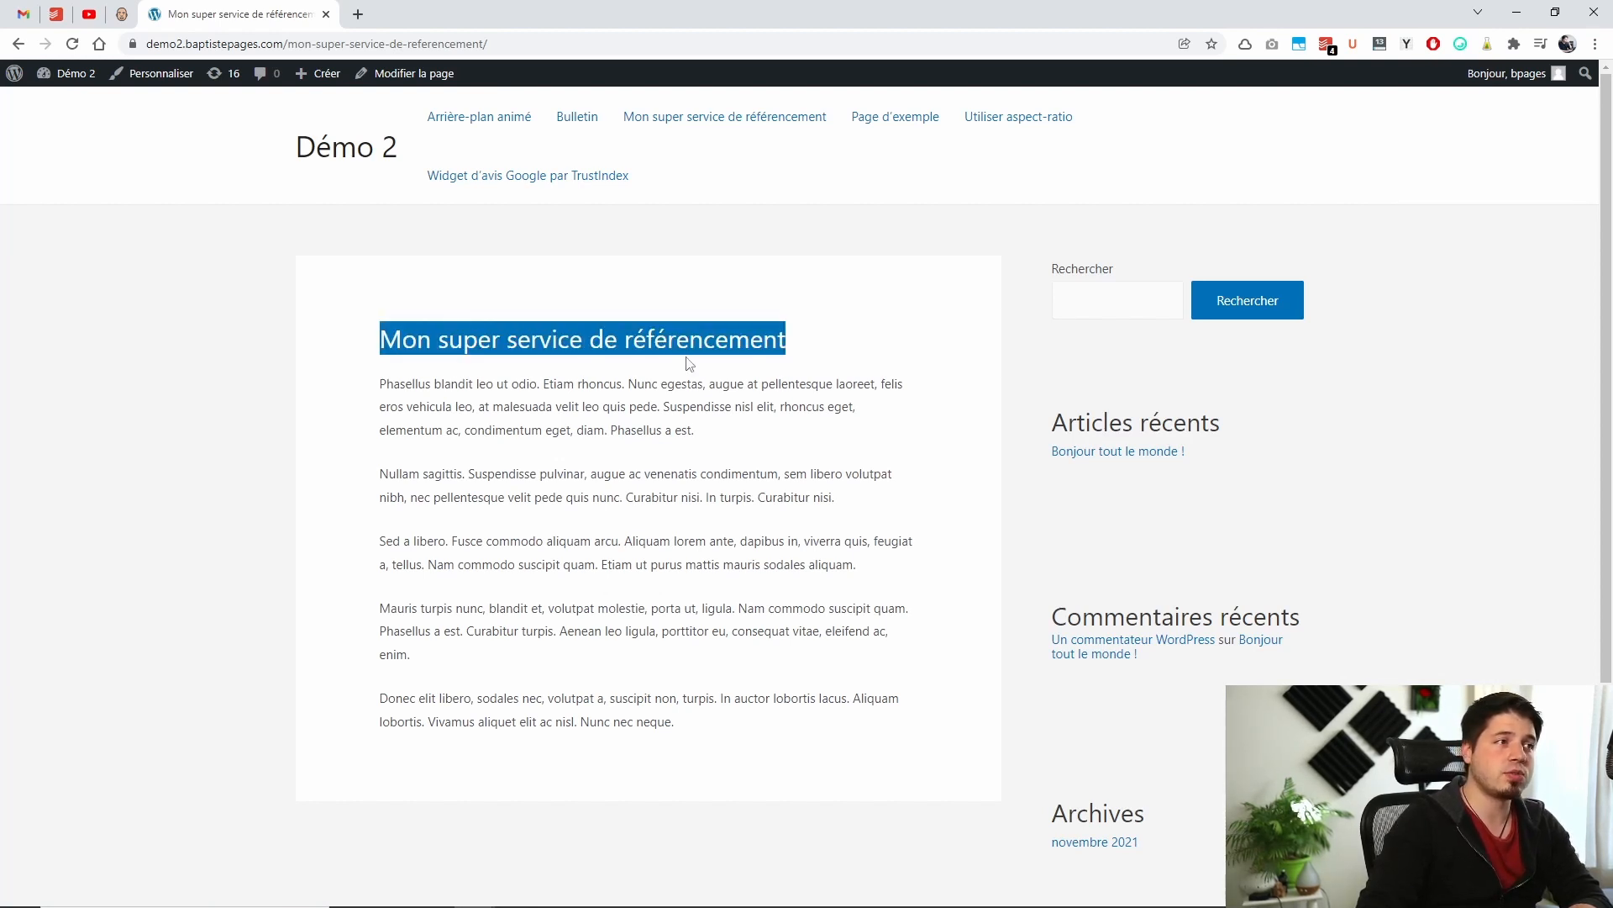
left_click(686, 347)
right_click(683, 341)
left_click(739, 714)
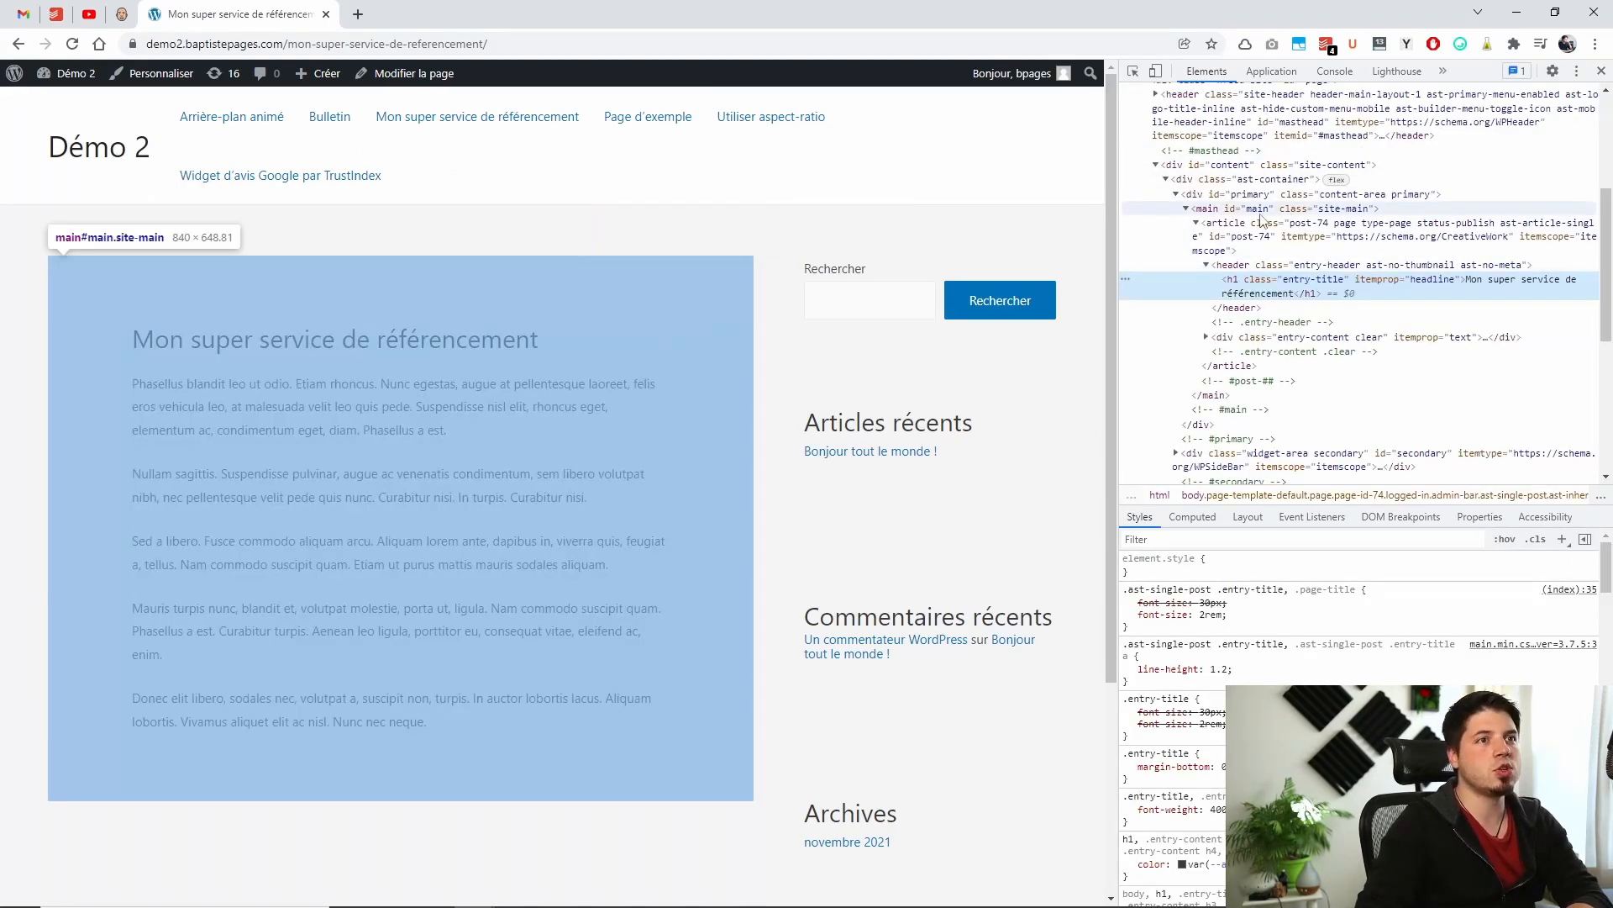
- Expand the head section of the page's code and review its title, meta and link elements
scroll(1261, 220, "up", 5)
left_click(1137, 179)
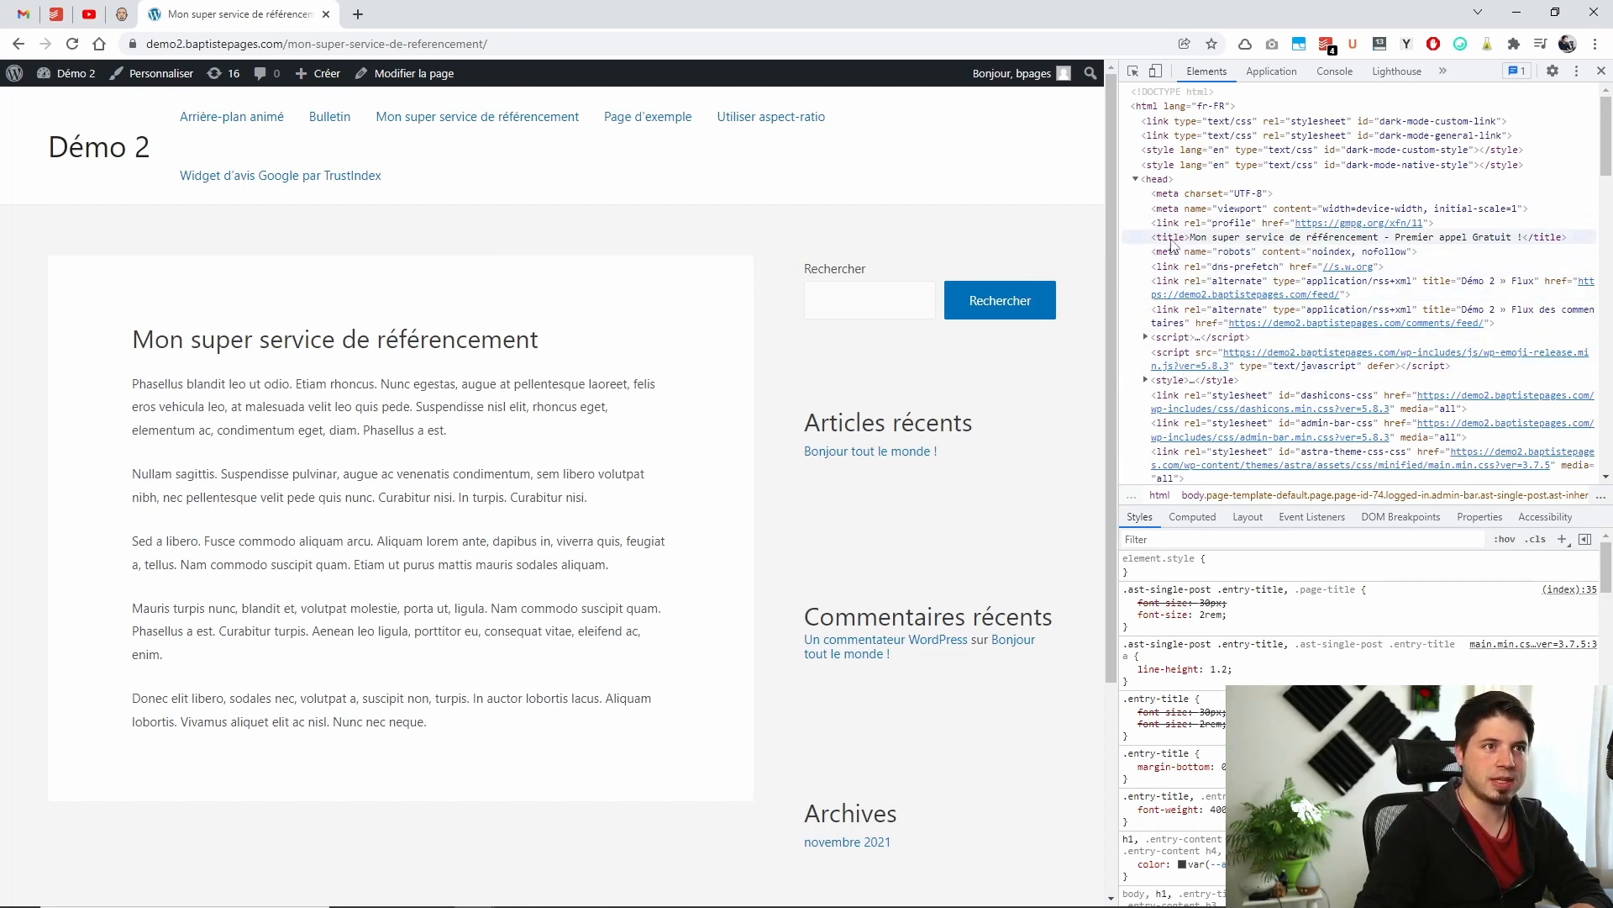
scroll(1204, 276, "down", 1)
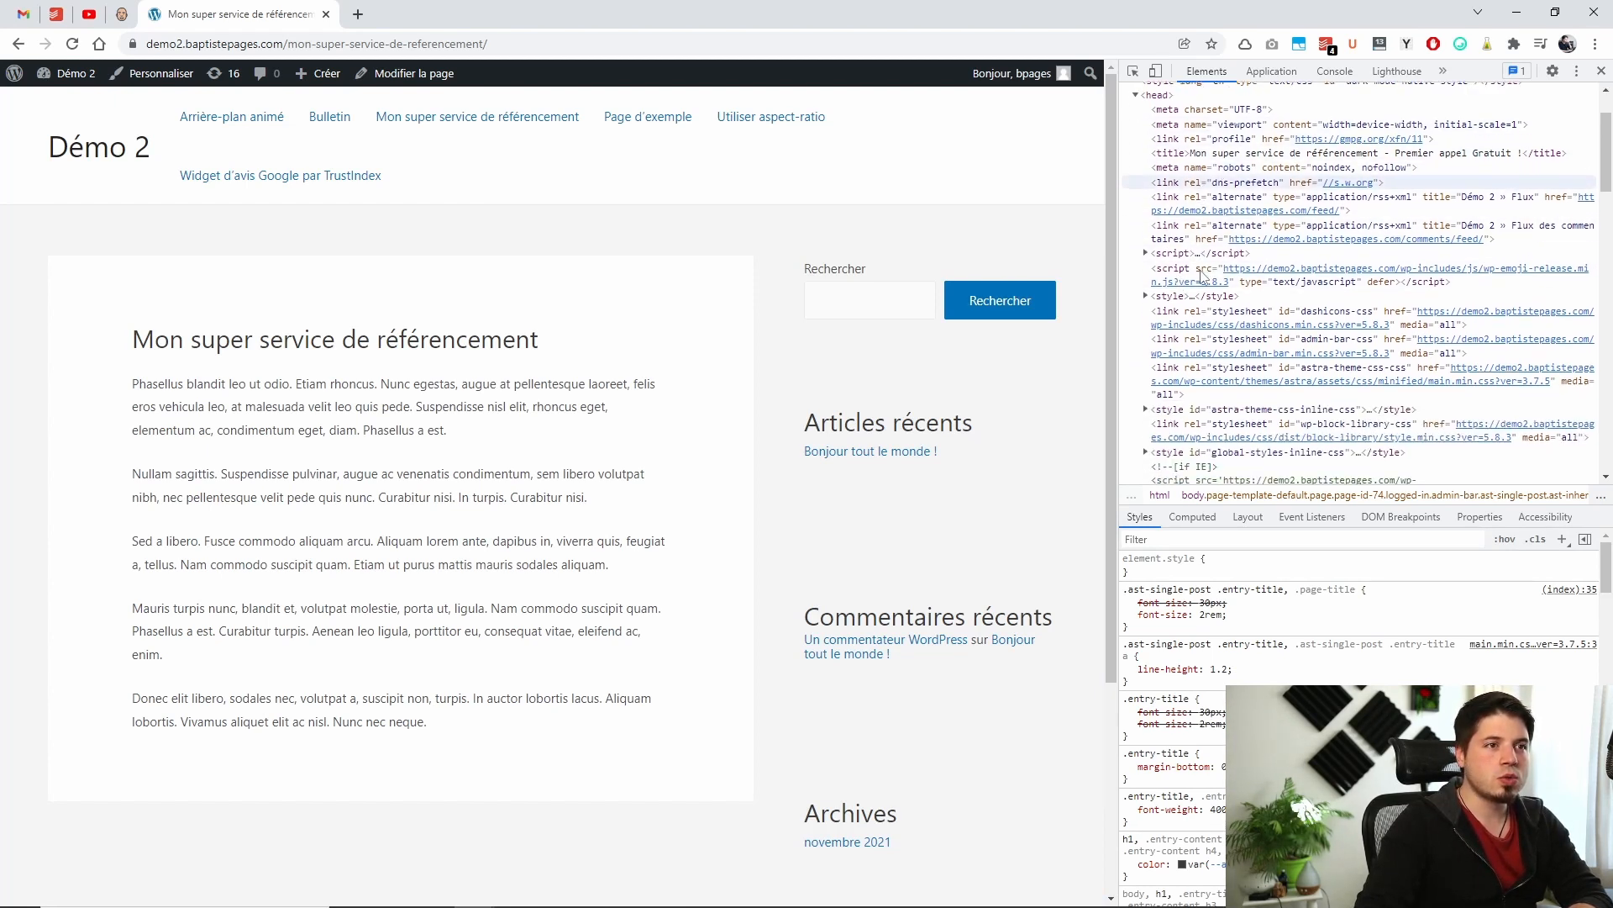
scroll(1203, 275, "down", 5)
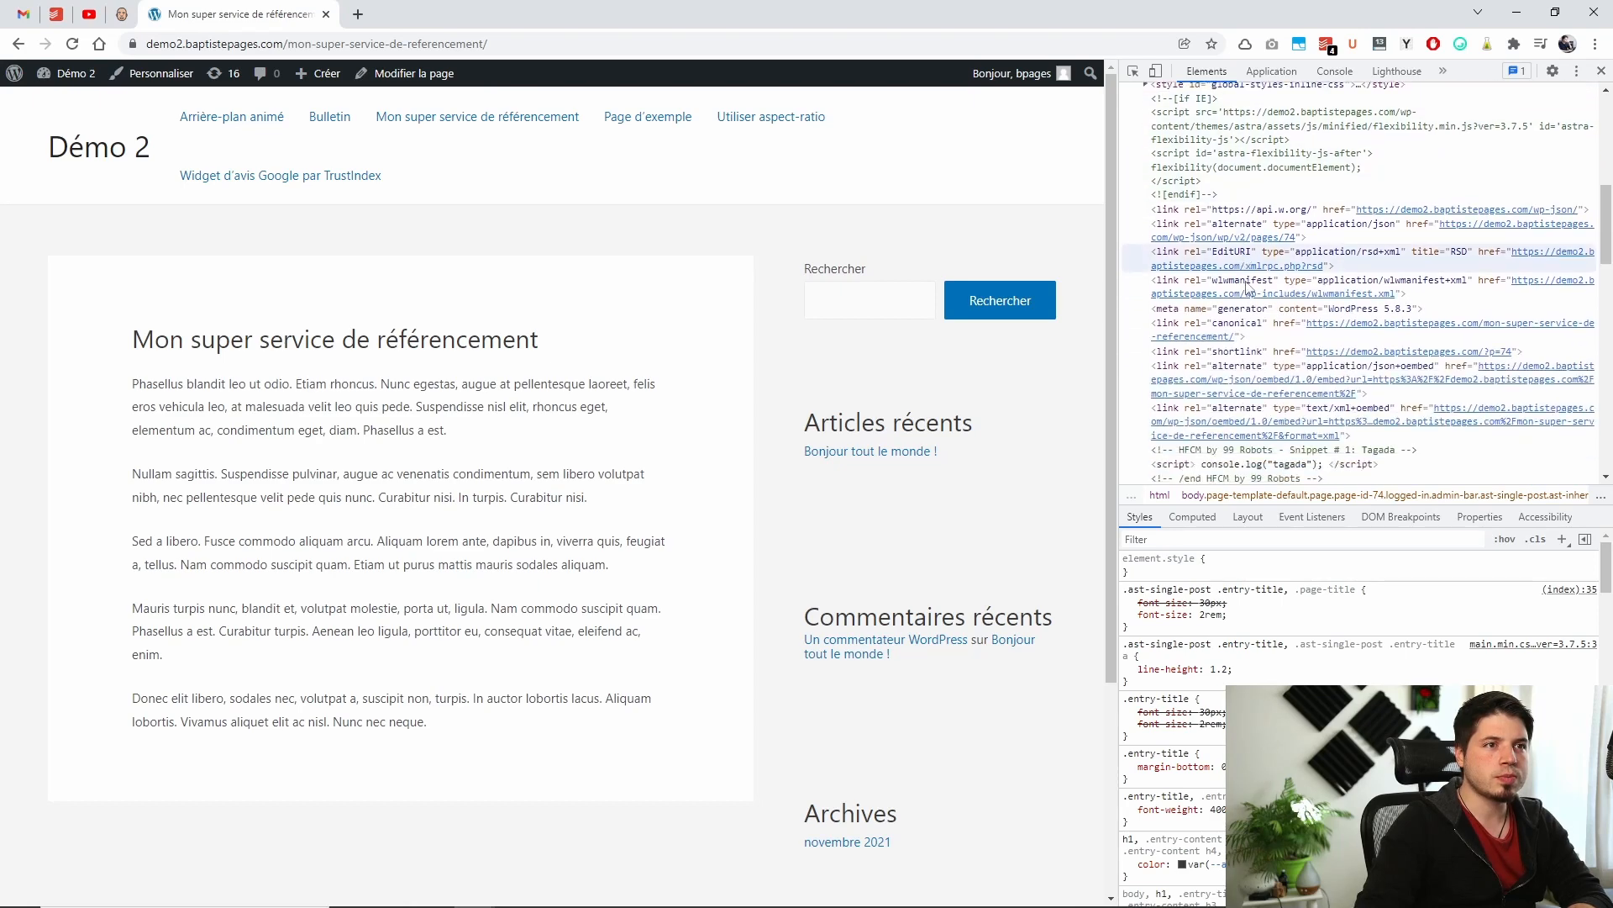
scroll(1246, 285, "down", 4)
scroll(1231, 307, "up", 10)
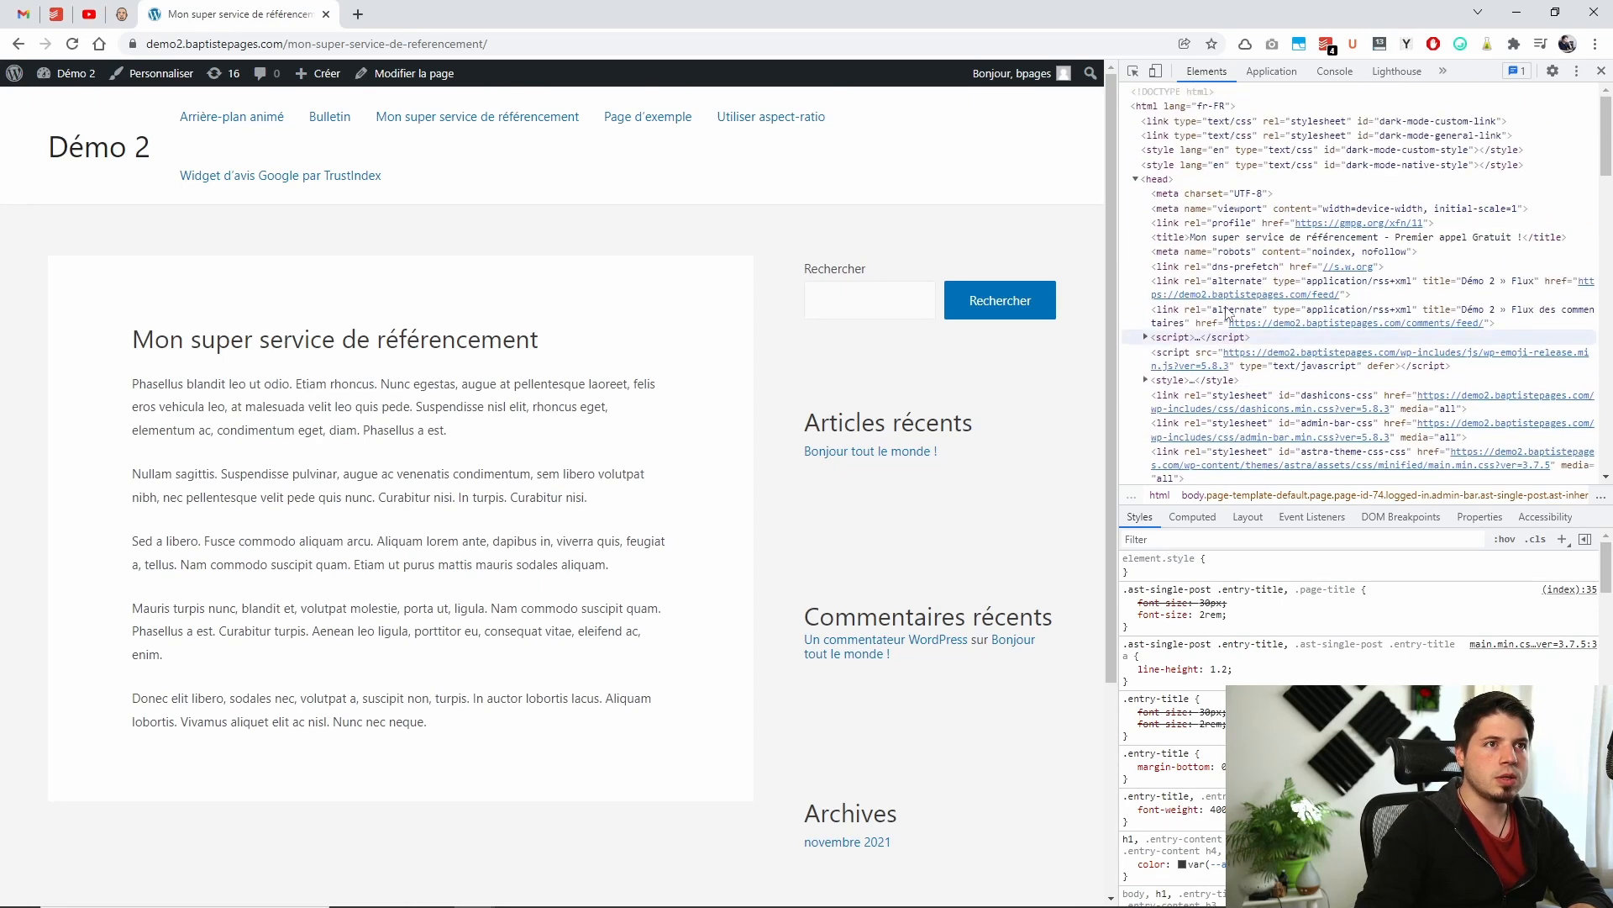
- Select the title element in the code and compare it with the page's visible heading and first paragraph
left_click(1239, 238)
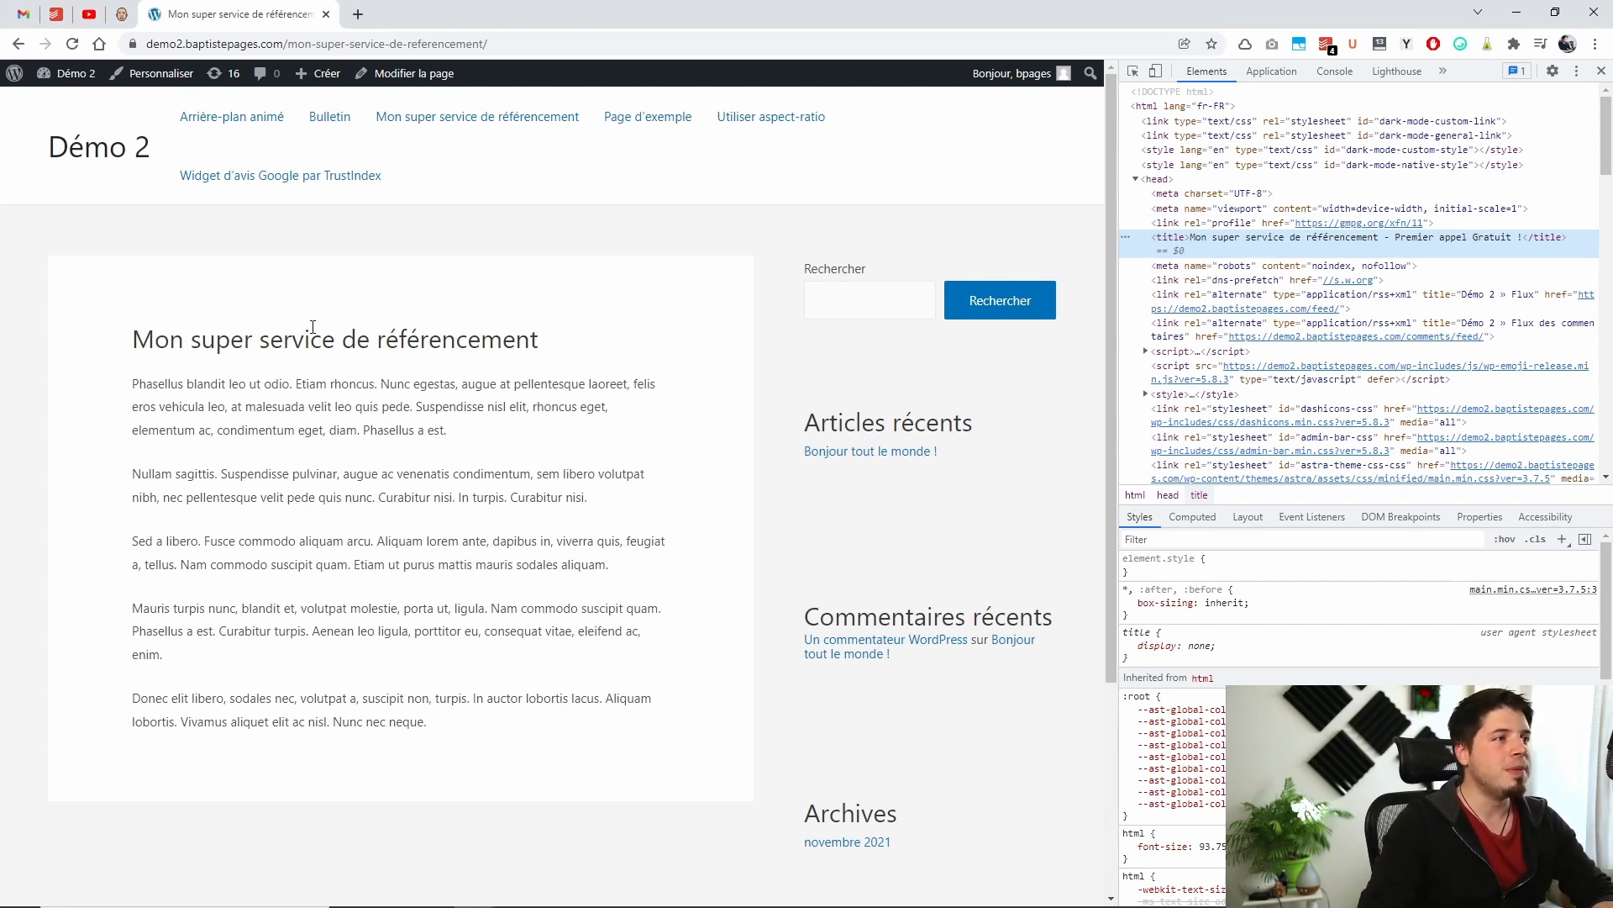
left_click_drag(134, 339, 660, 342)
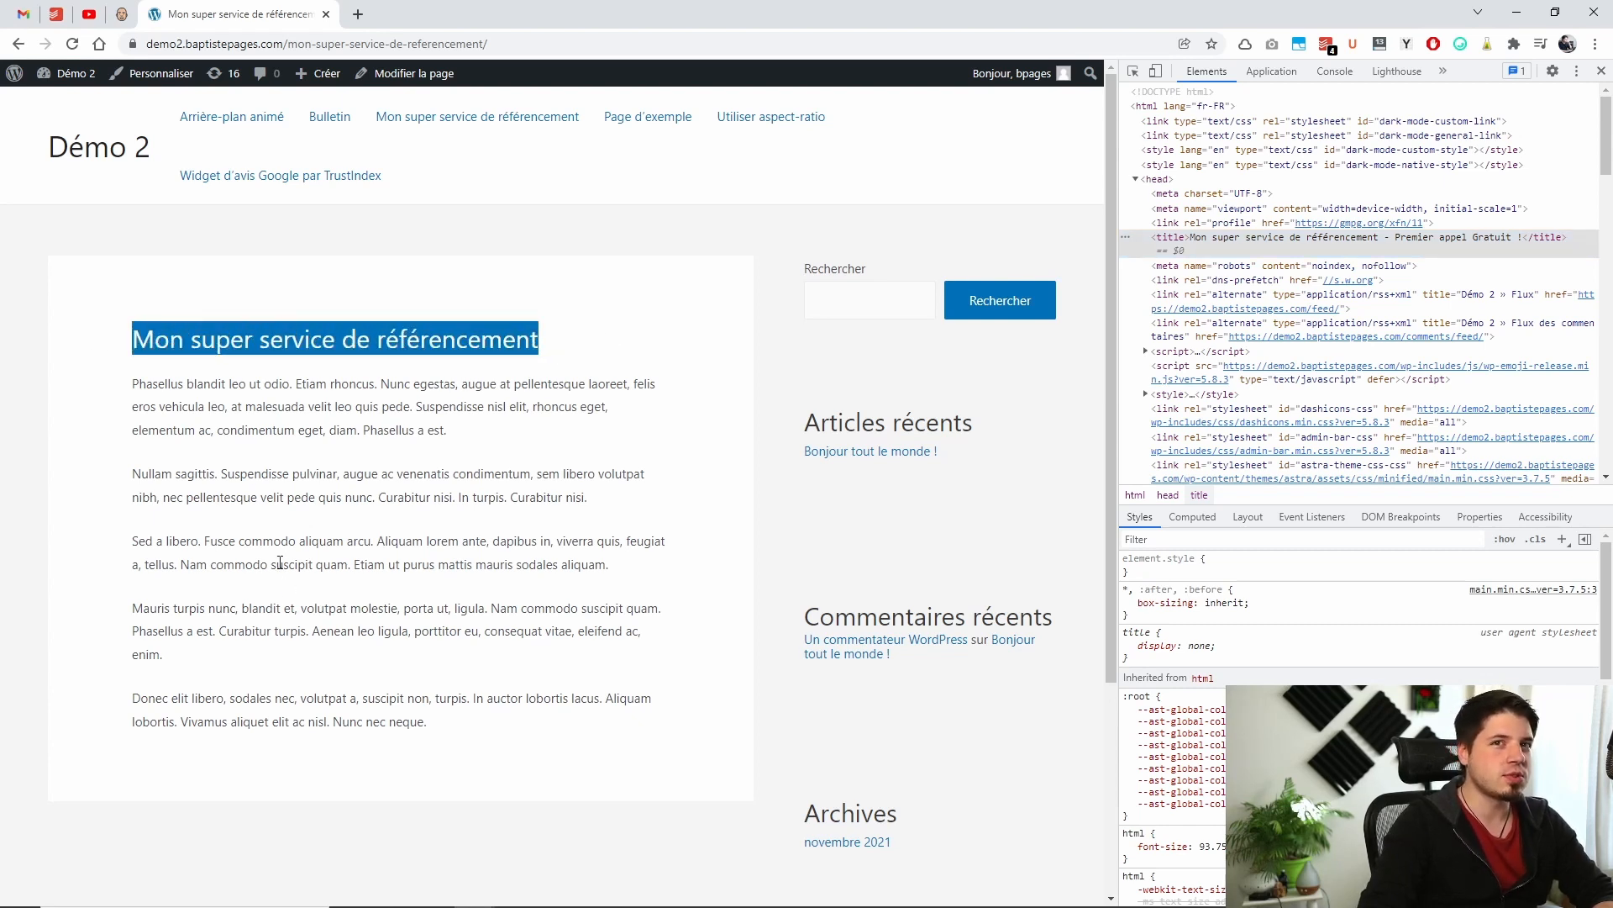
triple_click(152, 382)
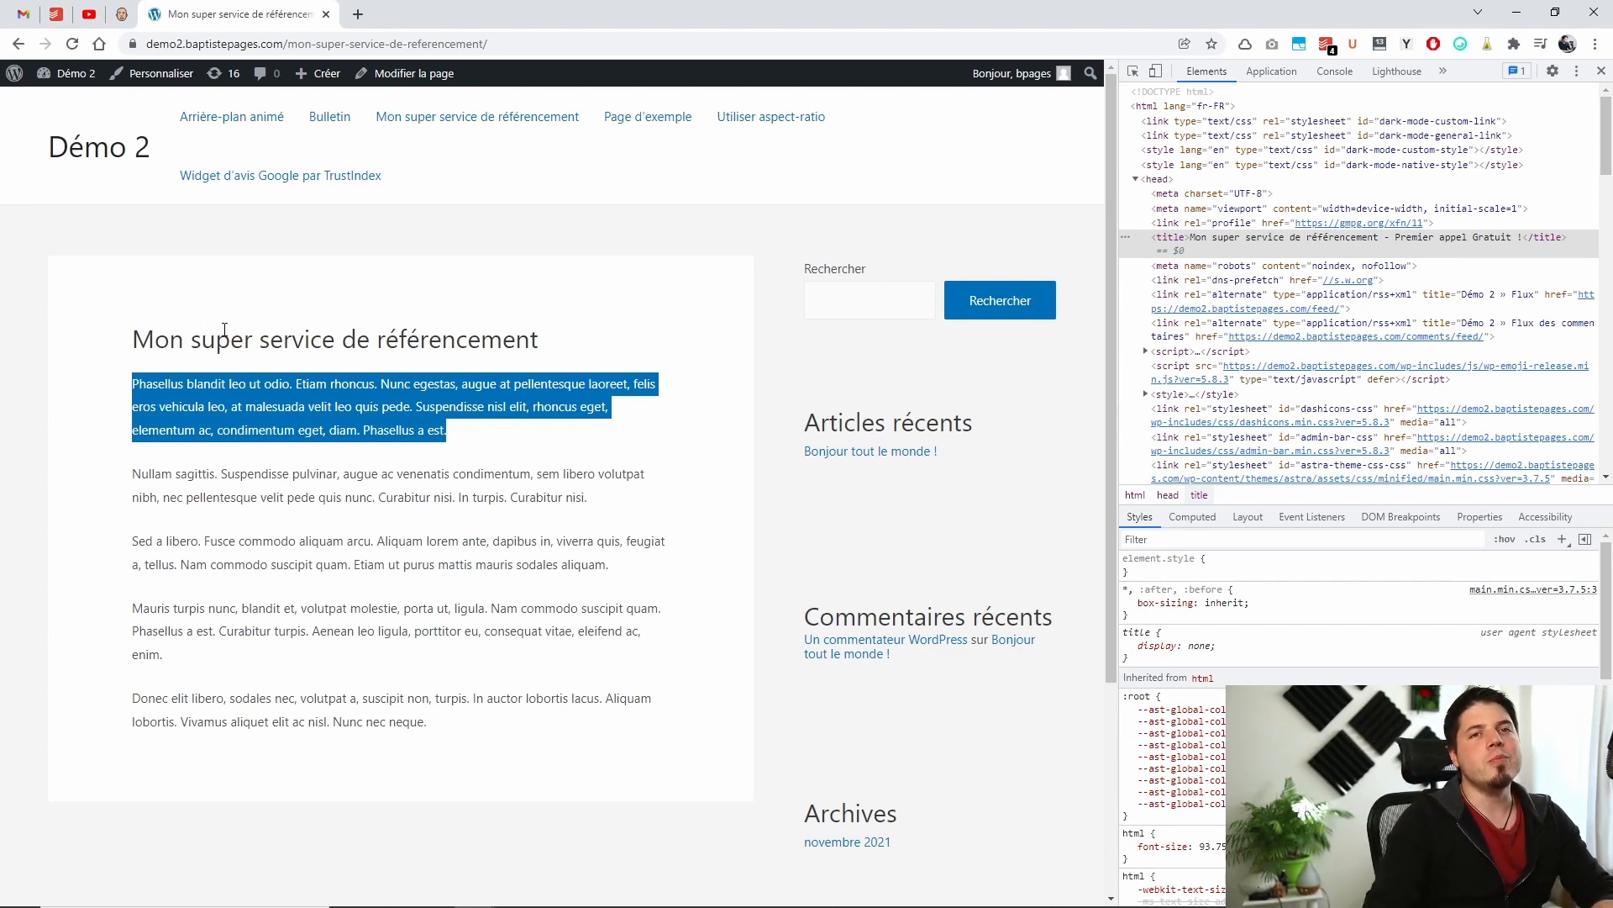
- Return to the Démo 2 dashboard and deactivate the mypace Custom Title Tag extension
left_click(61, 80)
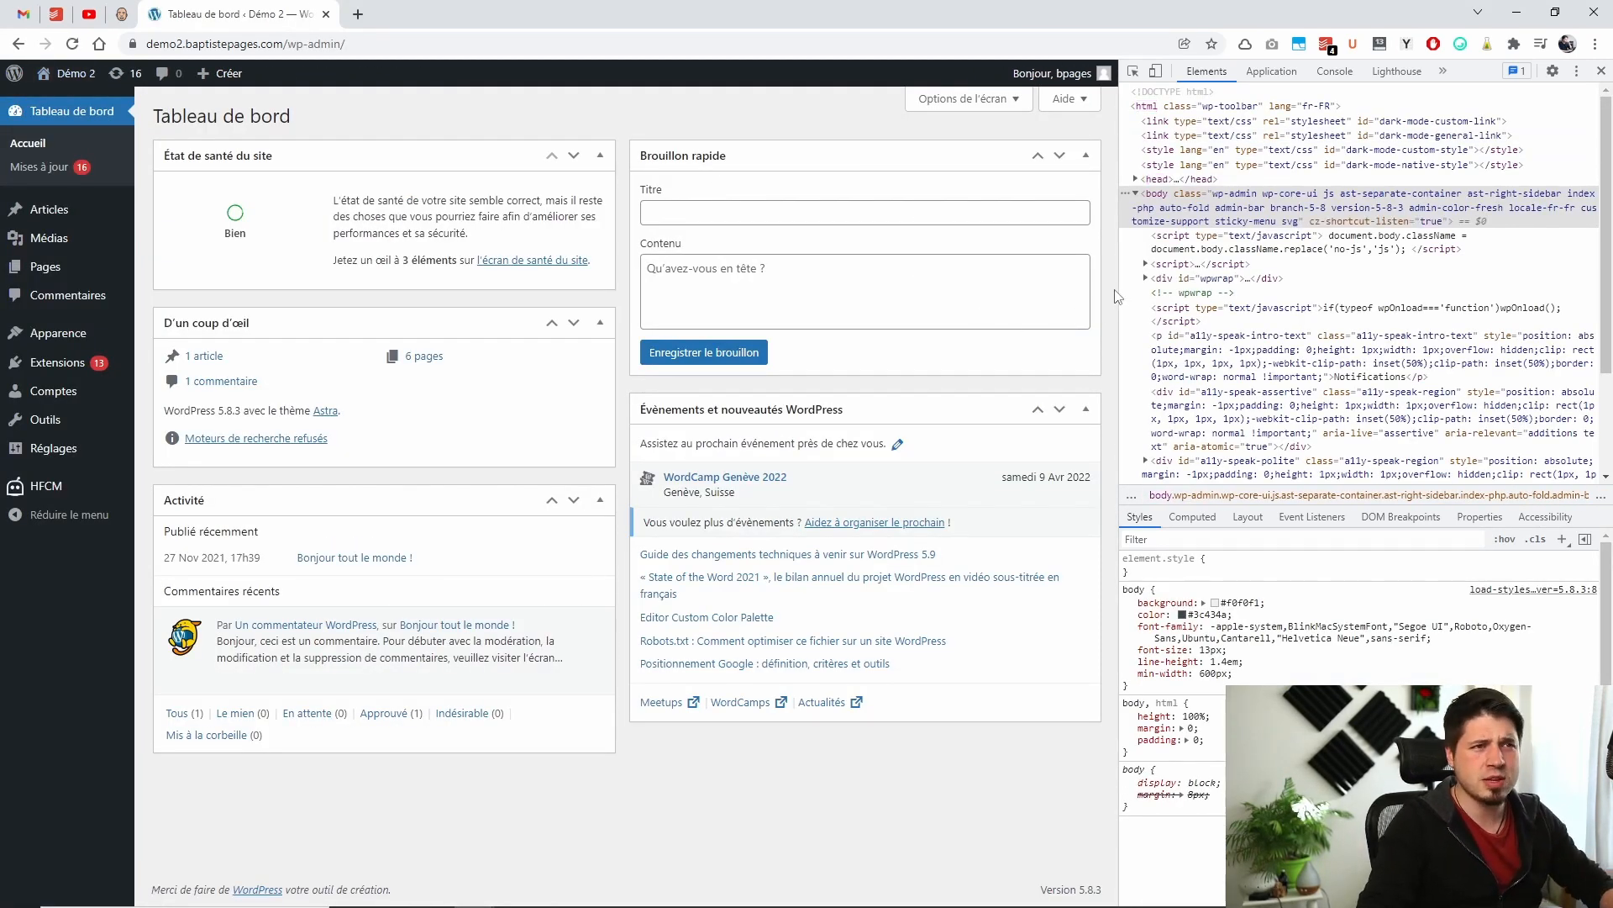
mouse_move(72, 373)
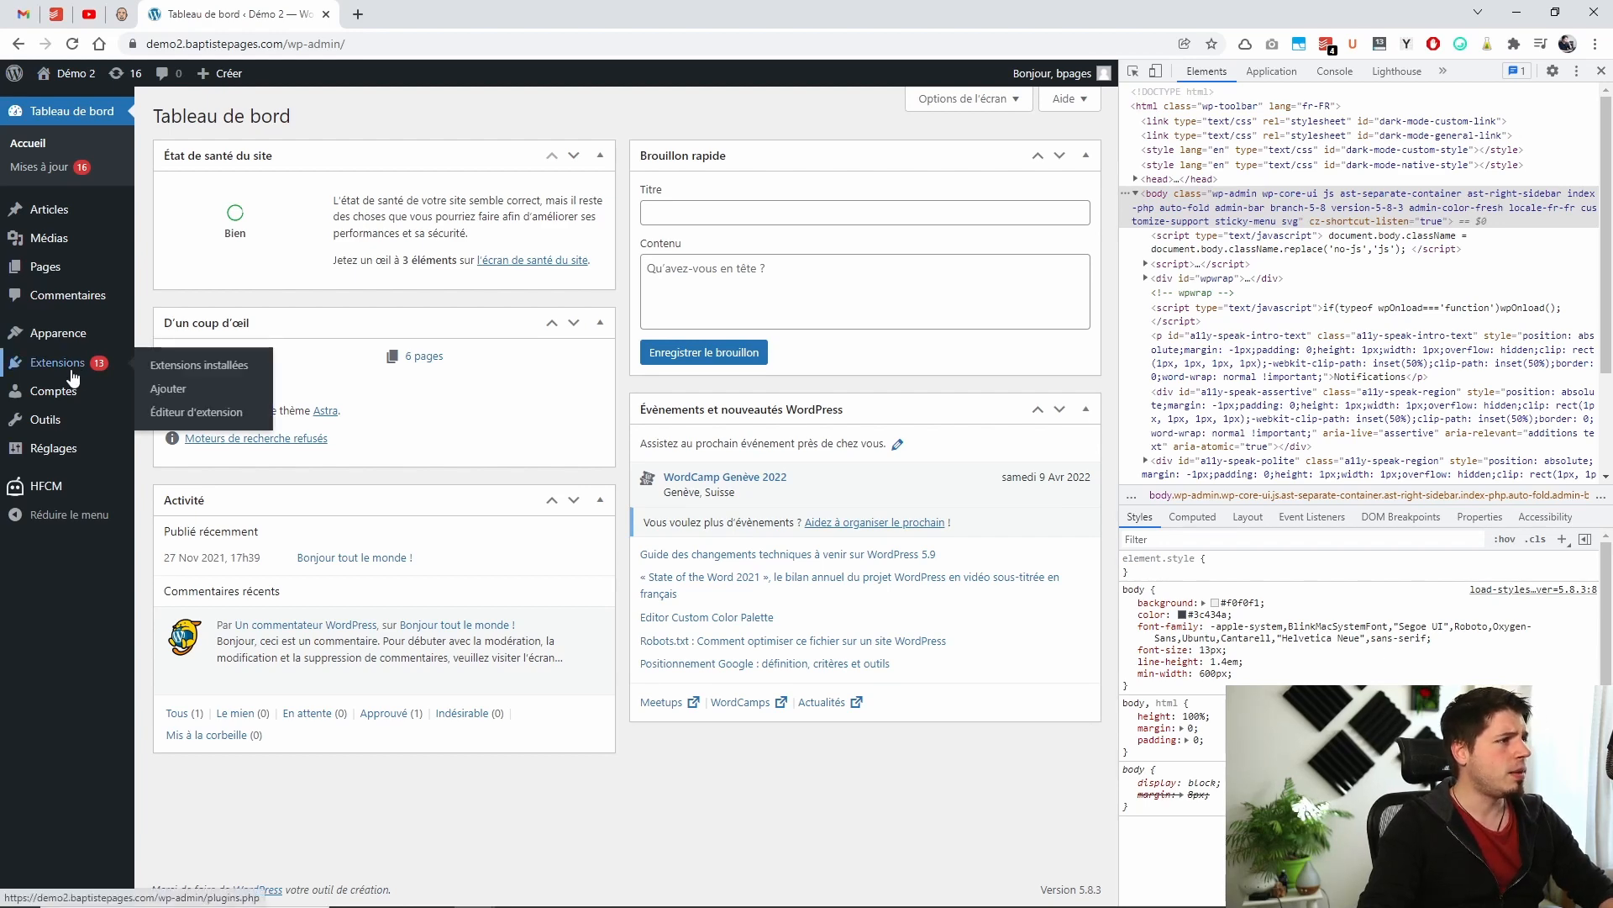
left_click(72, 370)
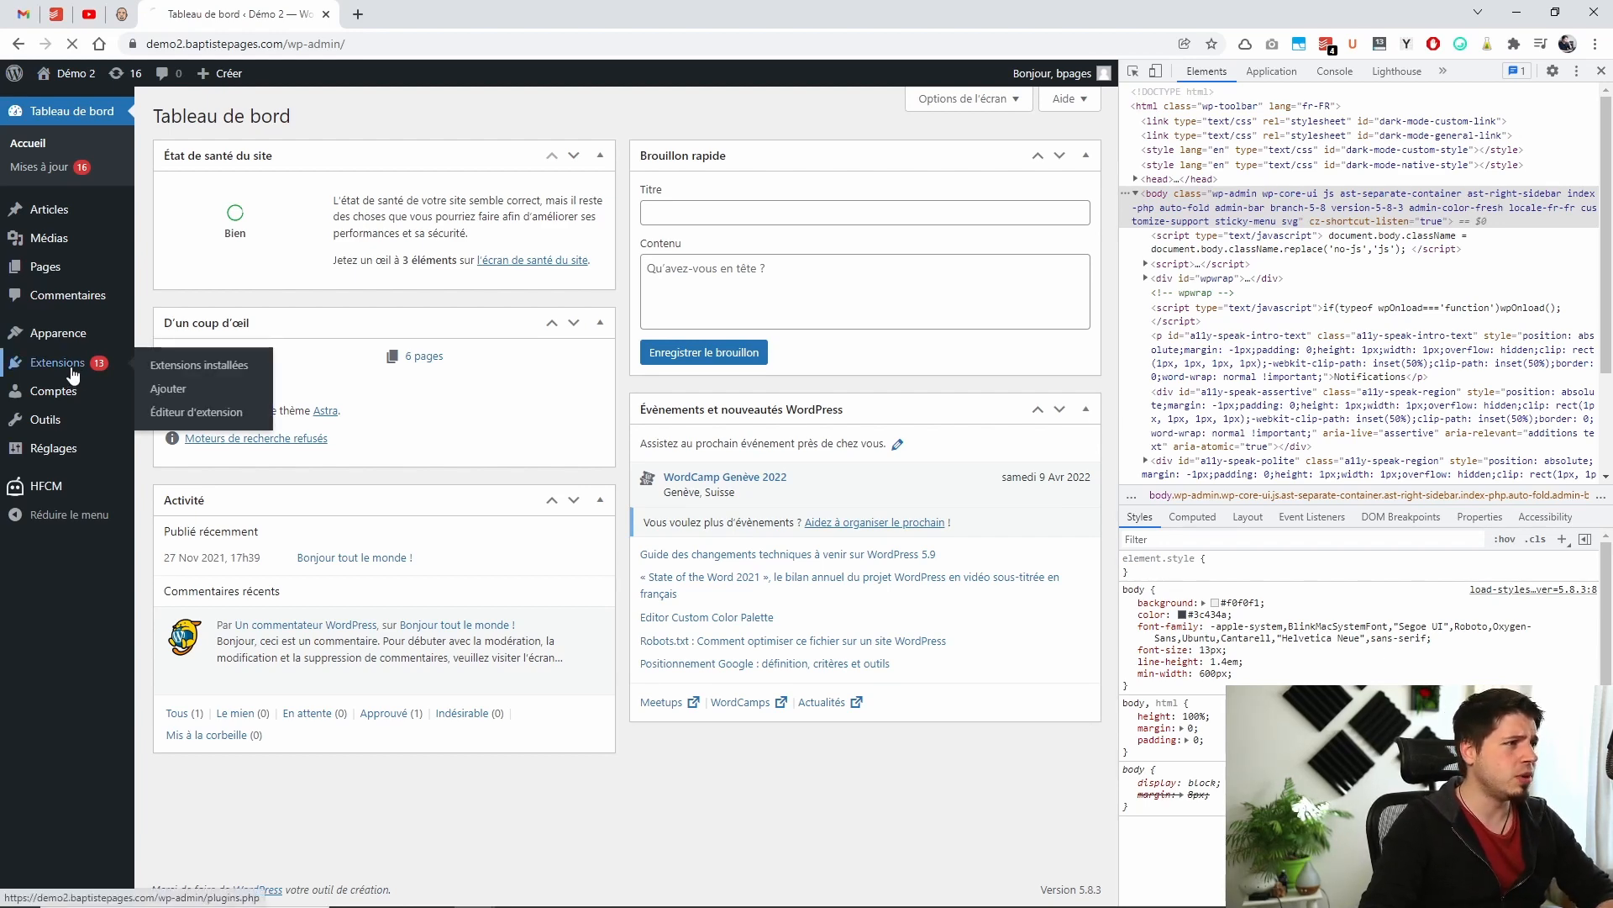
scroll(357, 450, "down", 5)
scroll(358, 451, "down", 5)
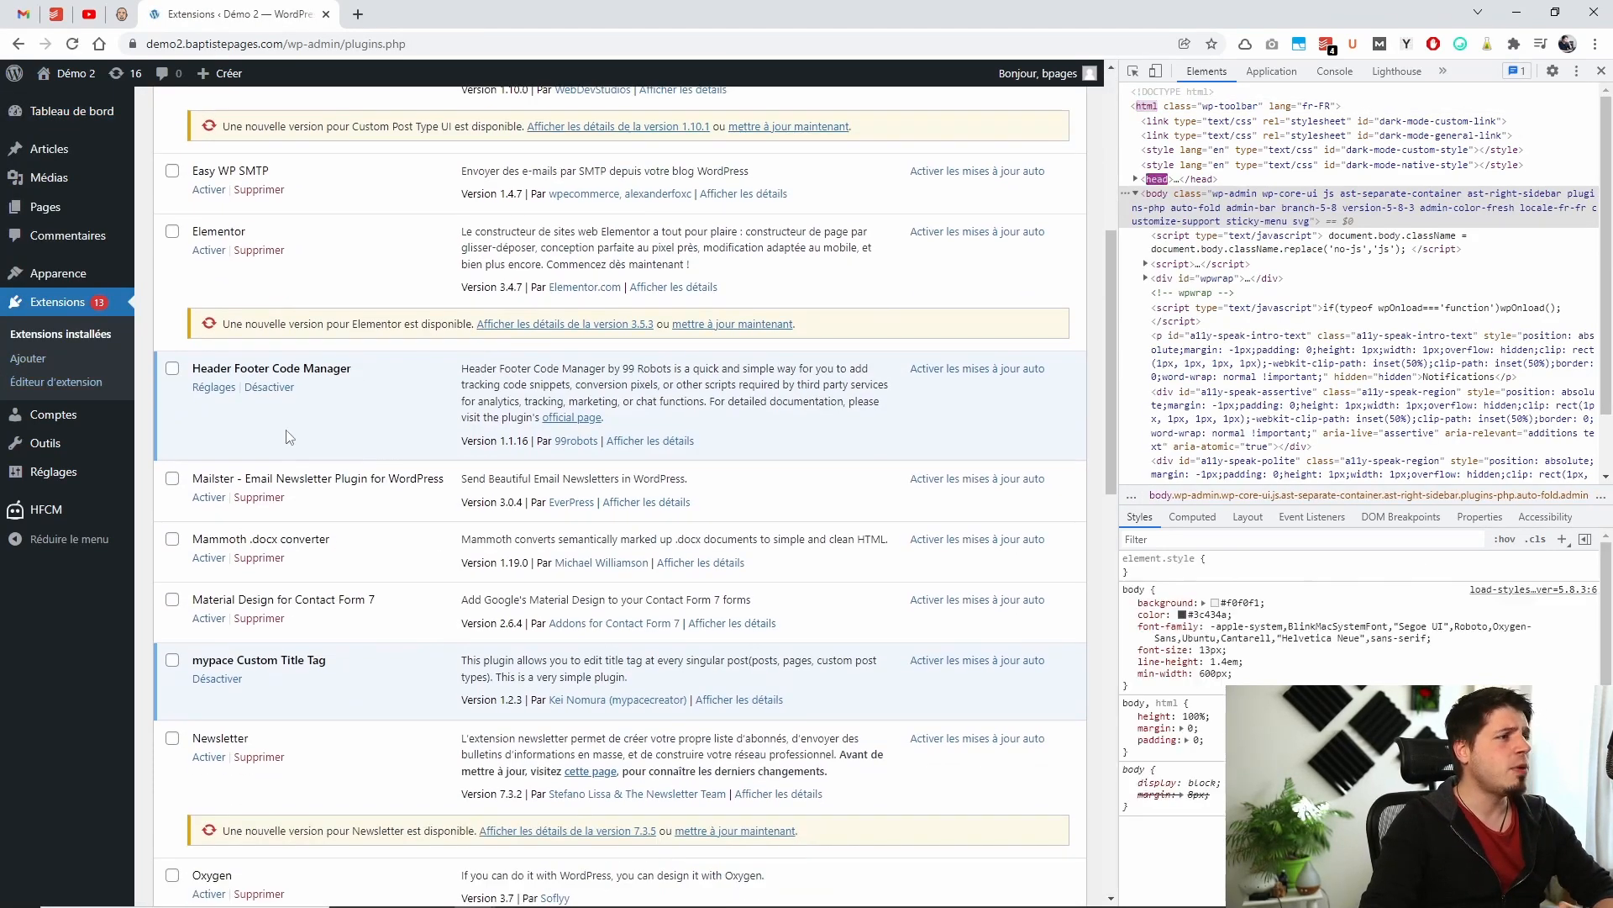
left_click(216, 346)
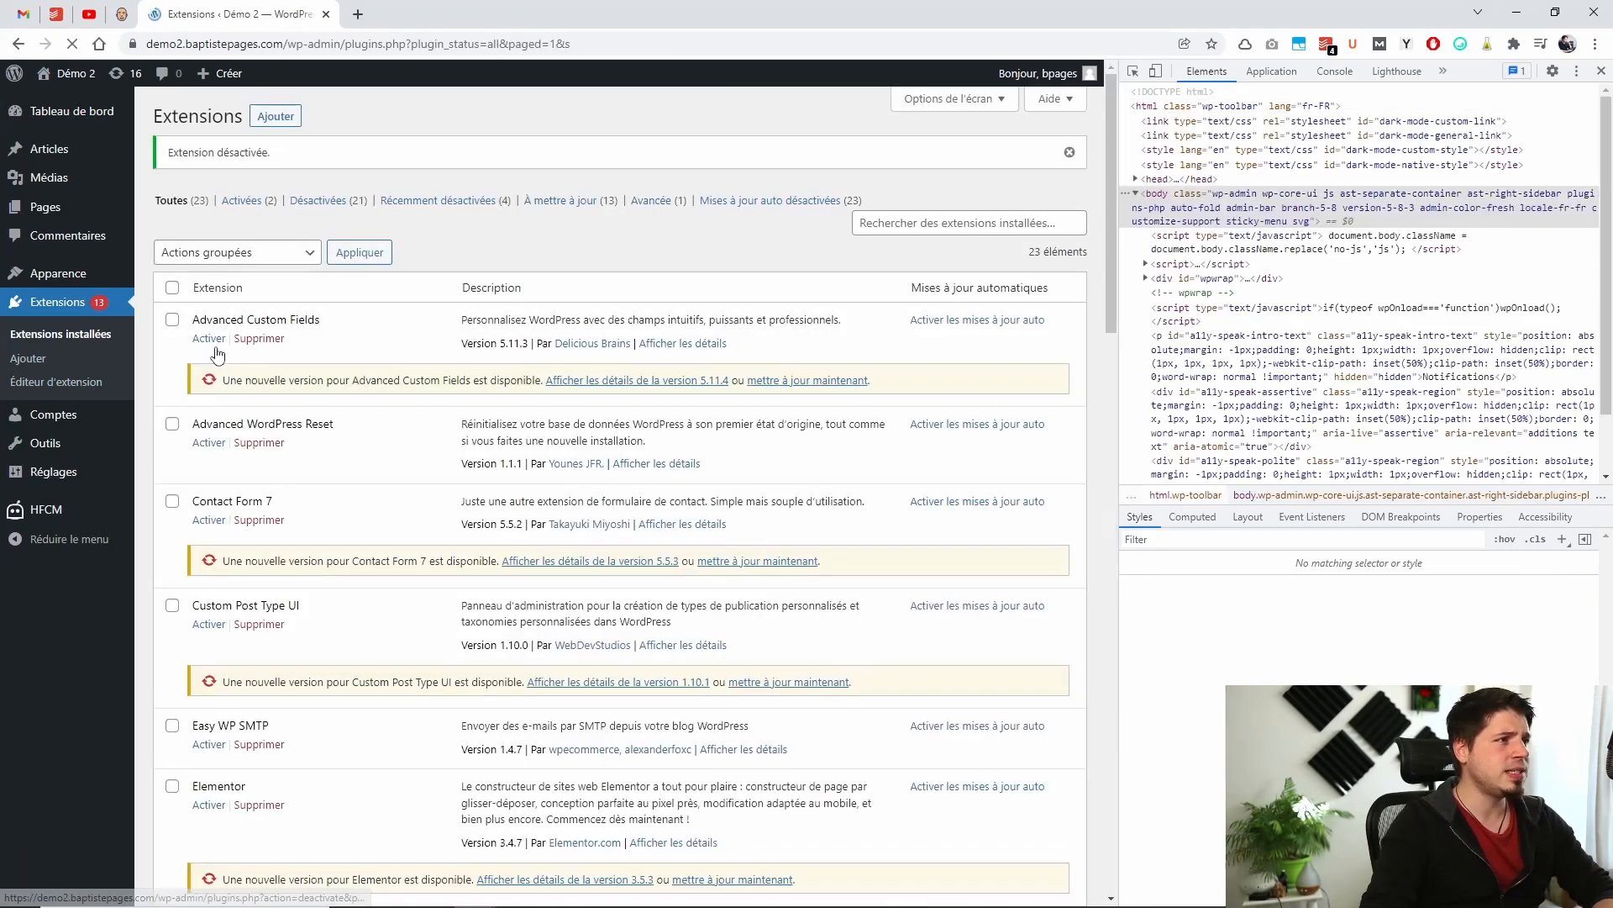
- Activate the Yoast SEO extension at the end of the list of installed extensions
scroll(350, 483, "down", 15)
scroll(363, 477, "down", 7)
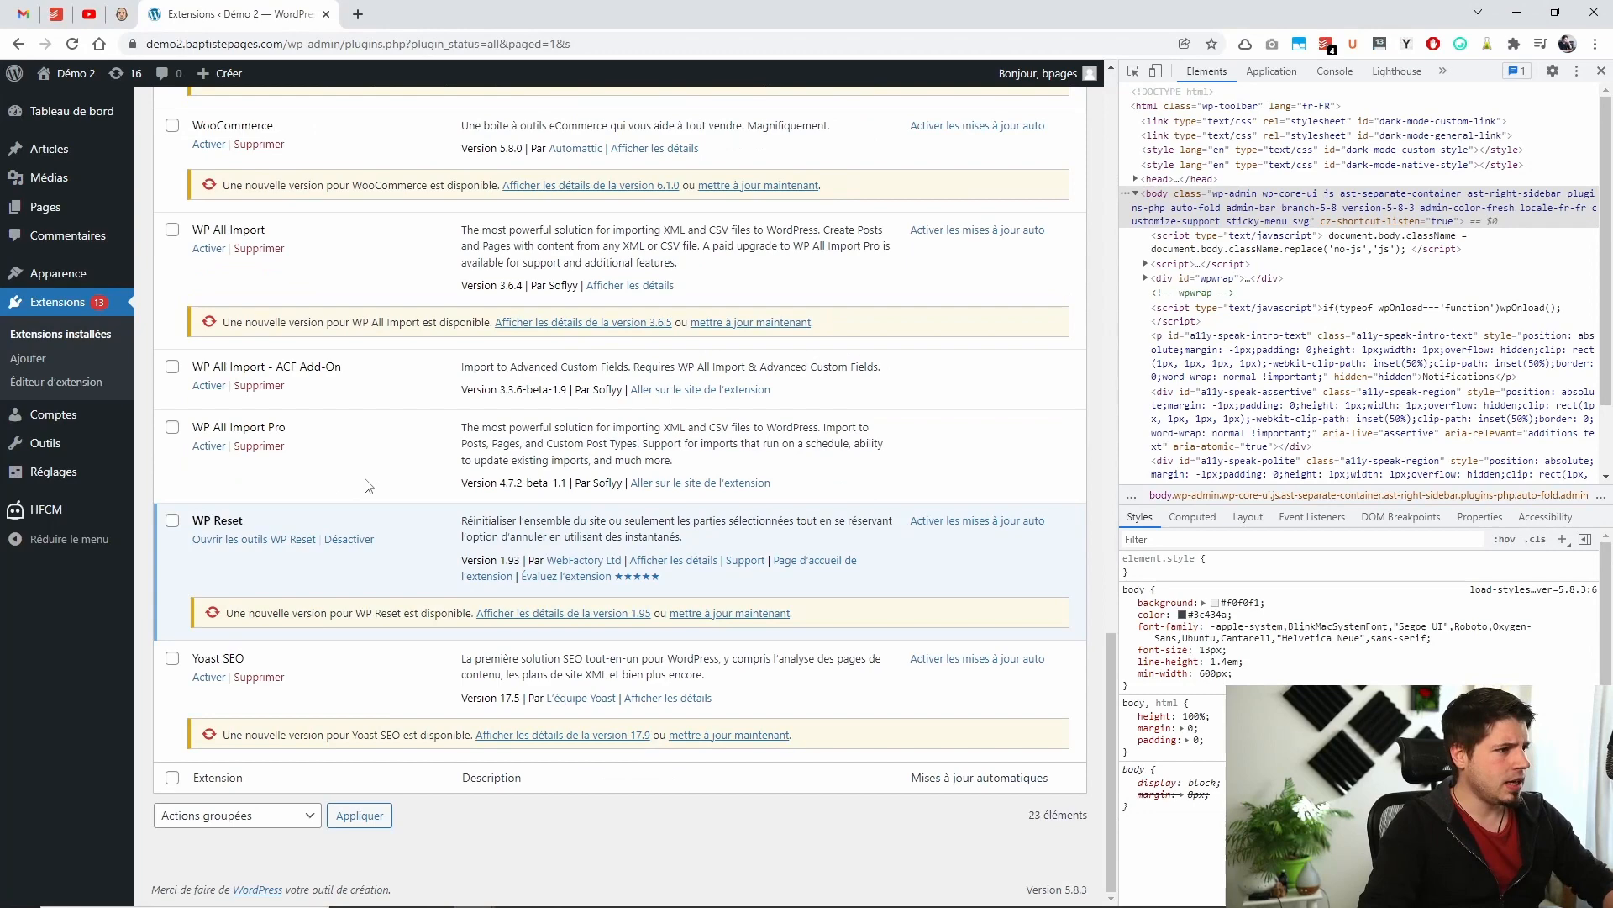
left_click(209, 681)
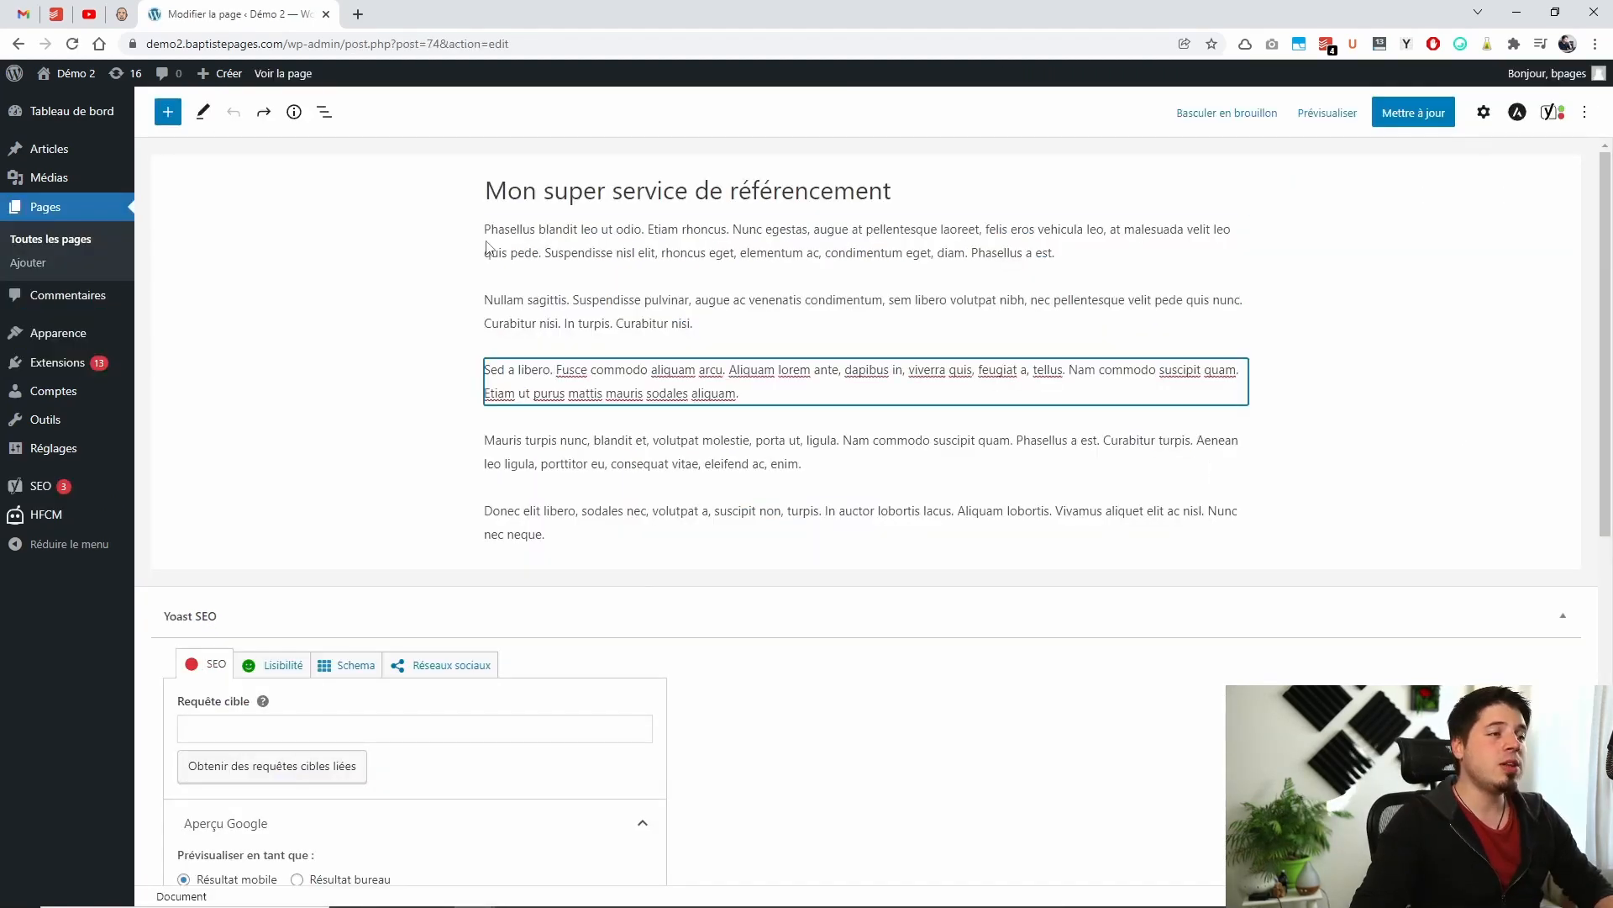
- Examine the page's Yoast SEO settings, from the target query and Google preview to the SEO title, slug and meta description
scroll(846, 566, "down", 2)
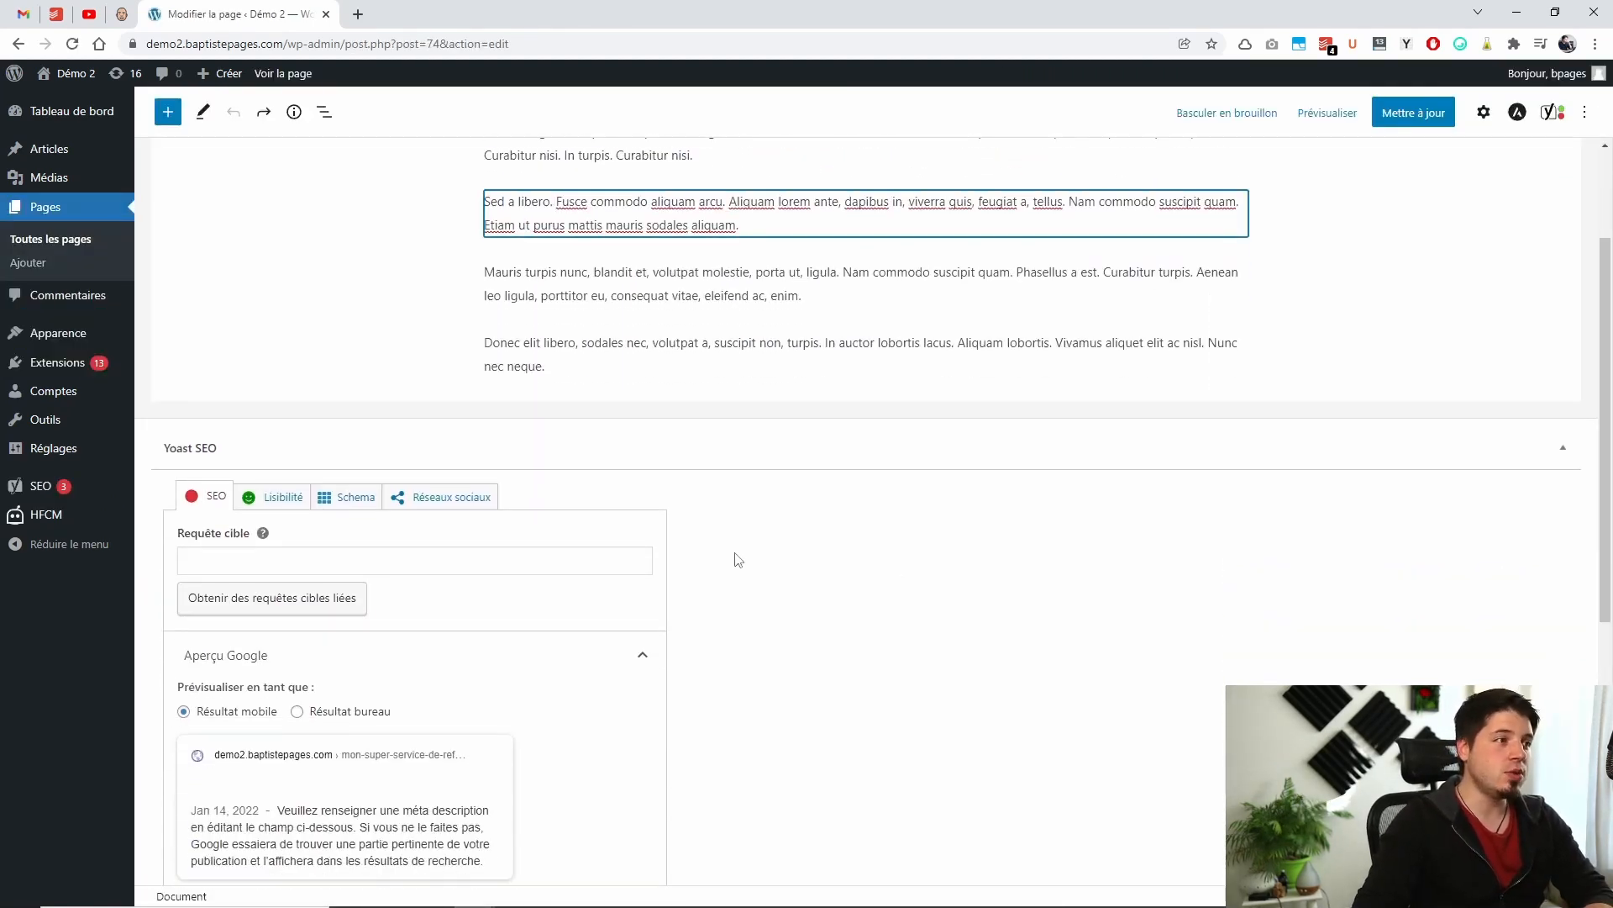
scroll(773, 565, "down", 4)
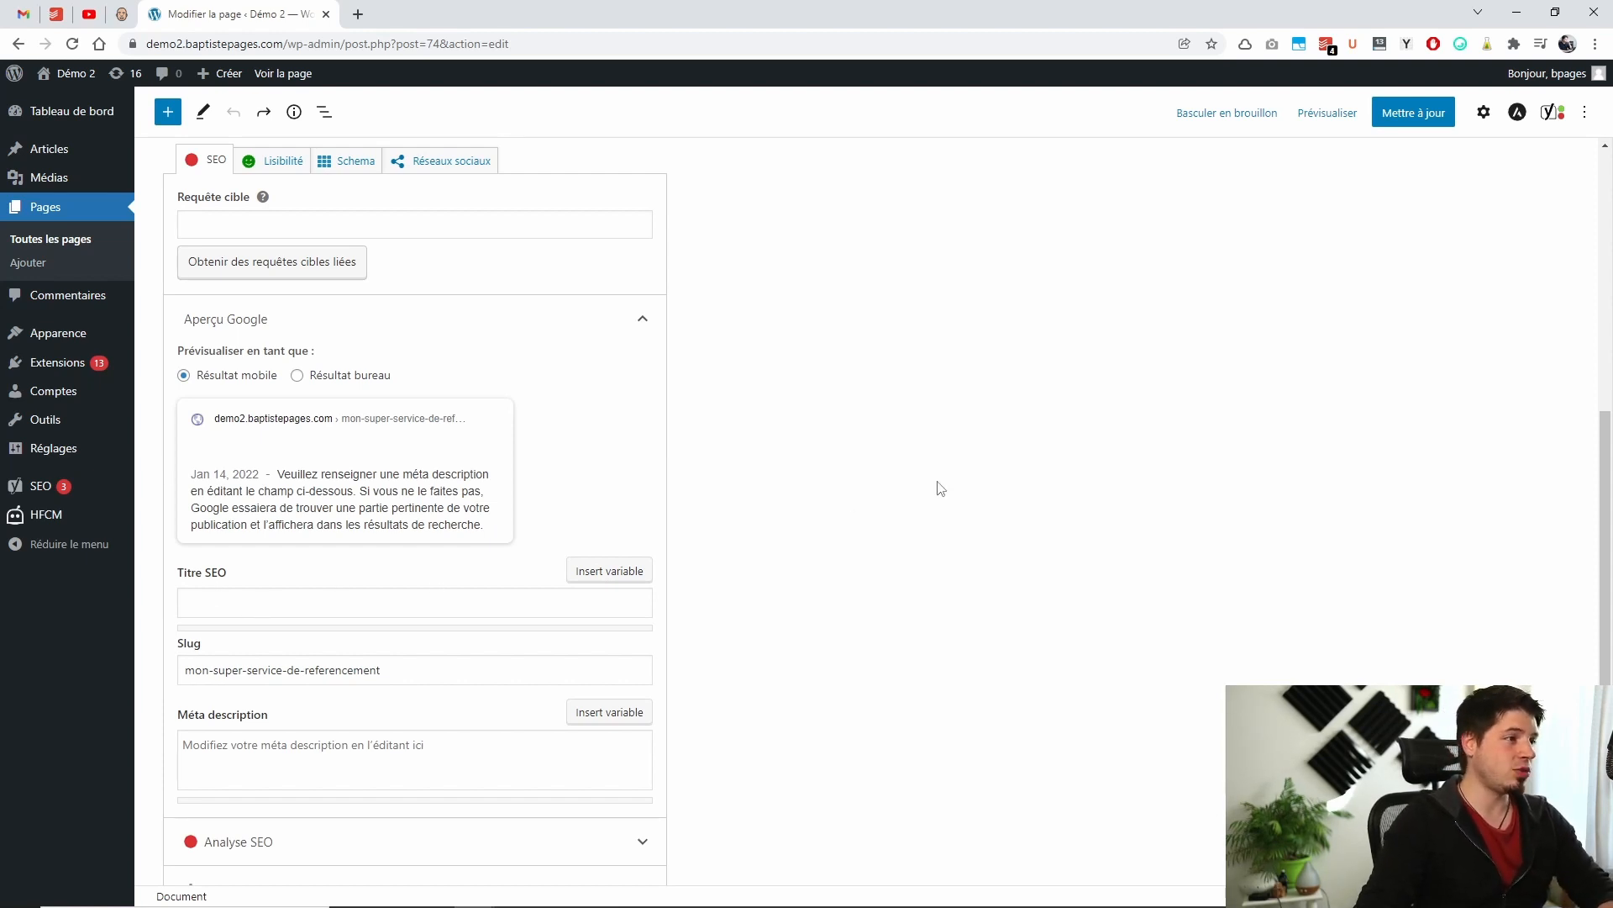
- Copy the page heading "Mon super service de référencement" into the empty Yoast SEO title
scroll(940, 488, "up", 6)
triple_click(675, 182)
key("ctrl+c")
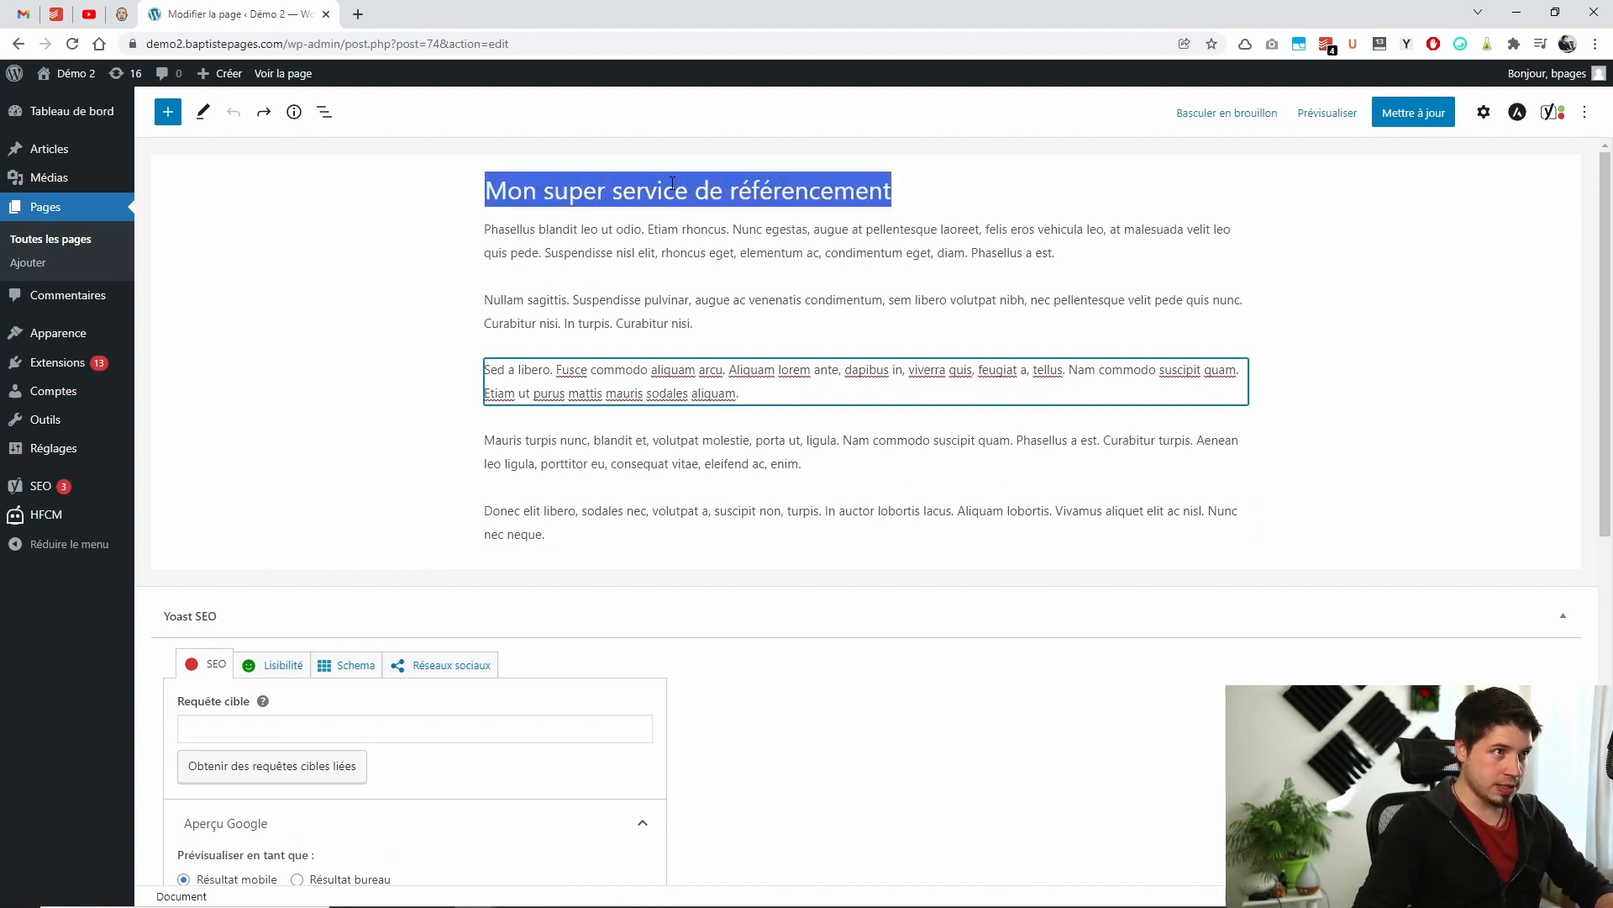
scroll(336, 645, "down", 6)
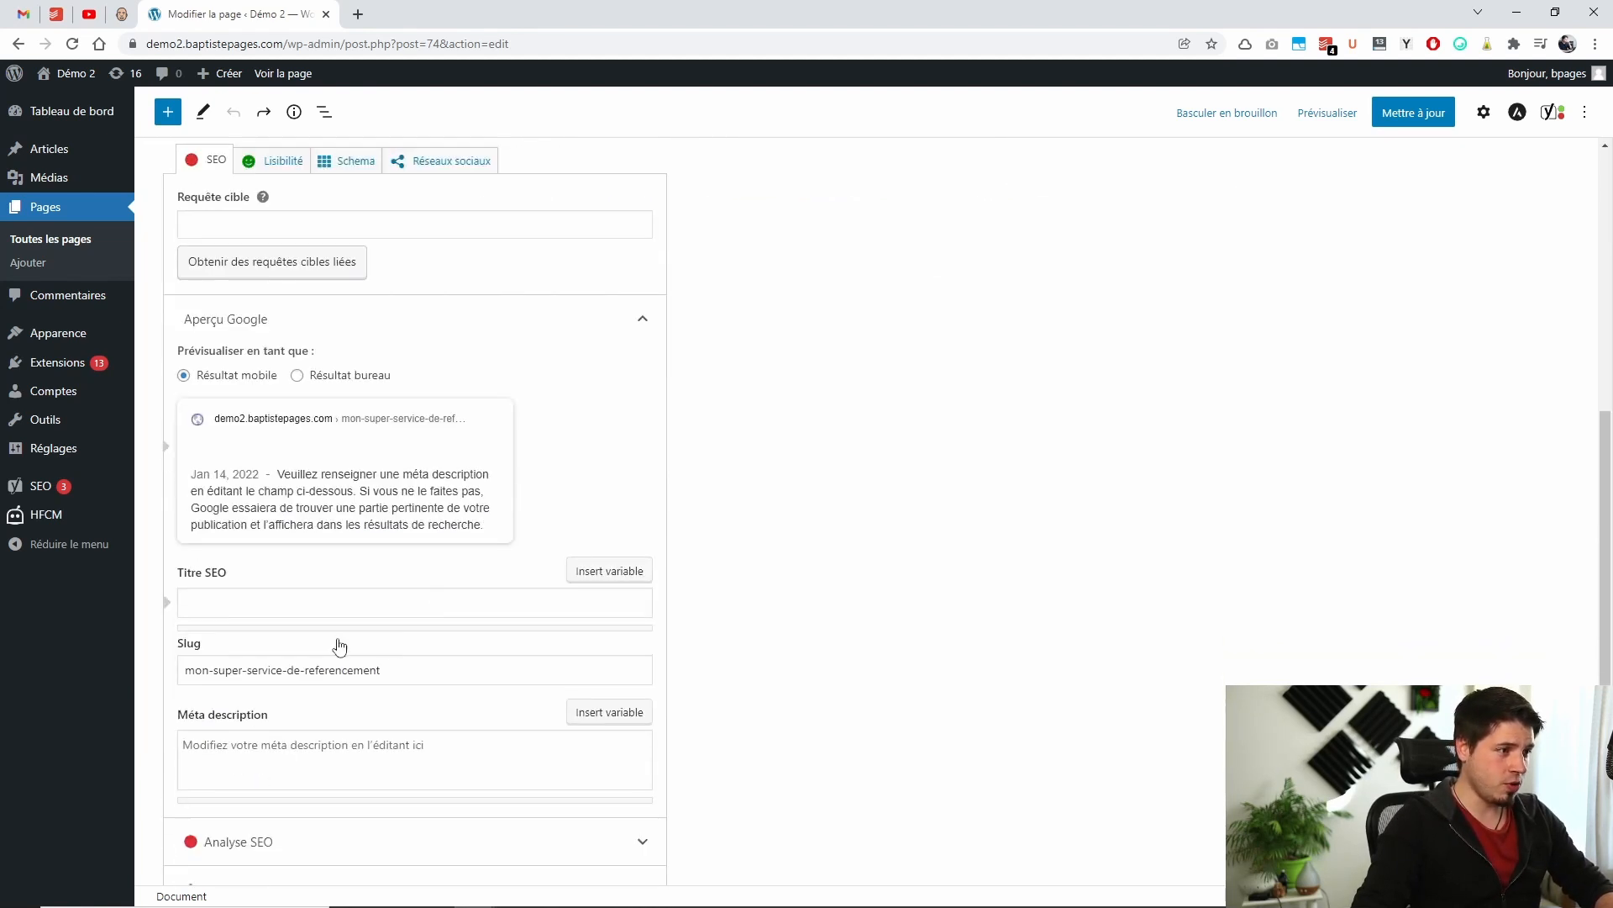
left_click(269, 604)
key("ctrl+v")
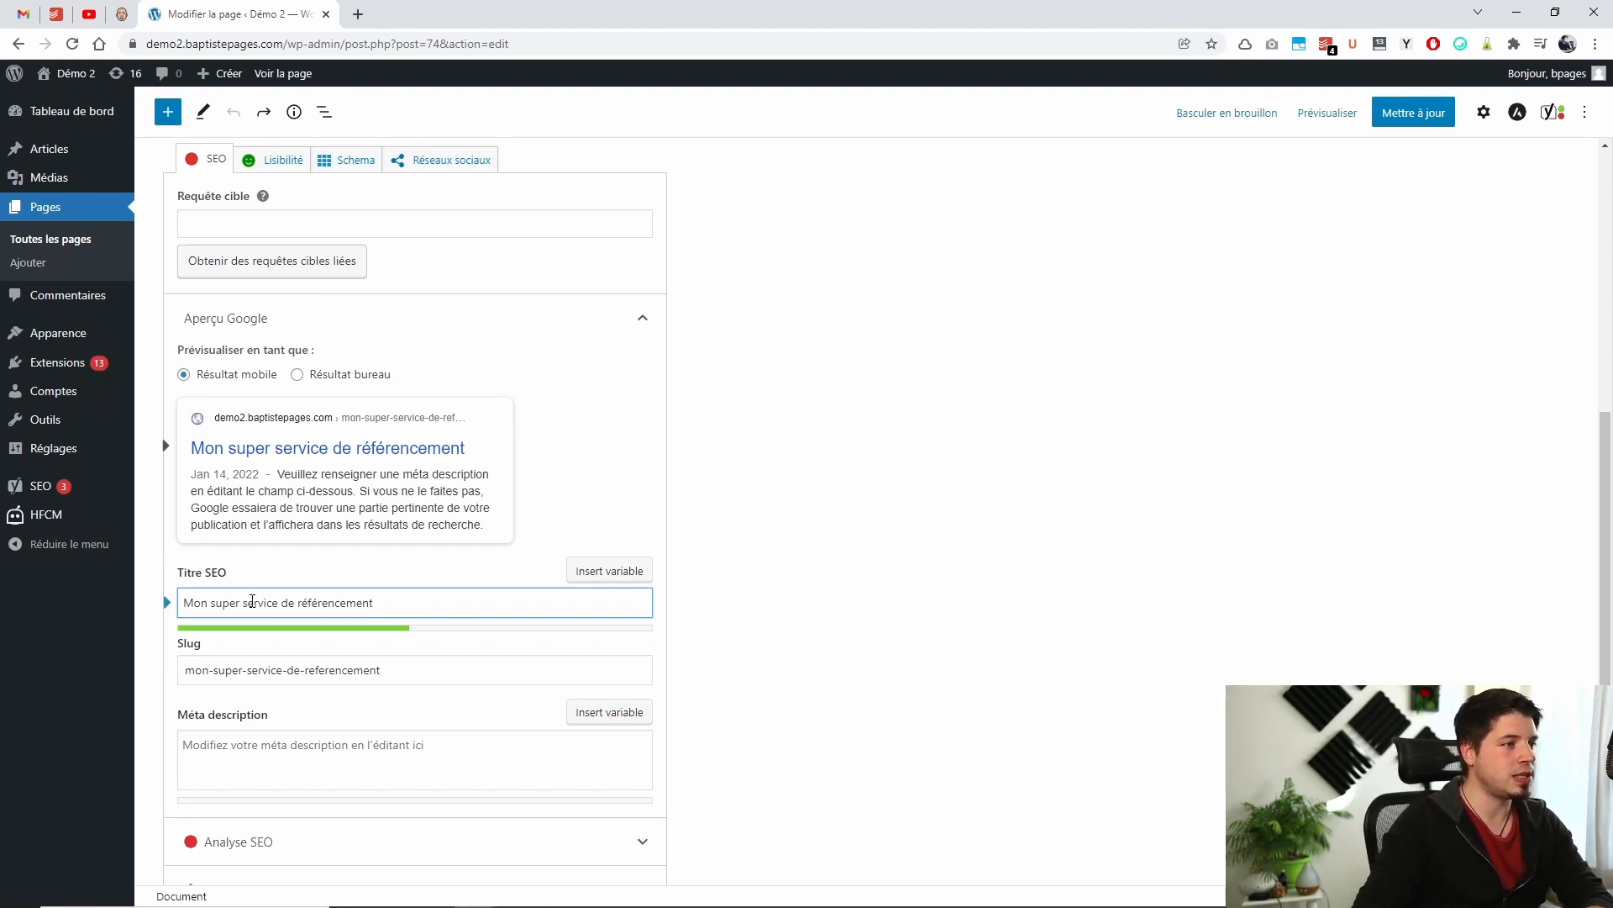
- Shorten the SEO title to "Service de référencement", replacing the opening words with a capital S
left_click_drag(243, 603, 152, 609)
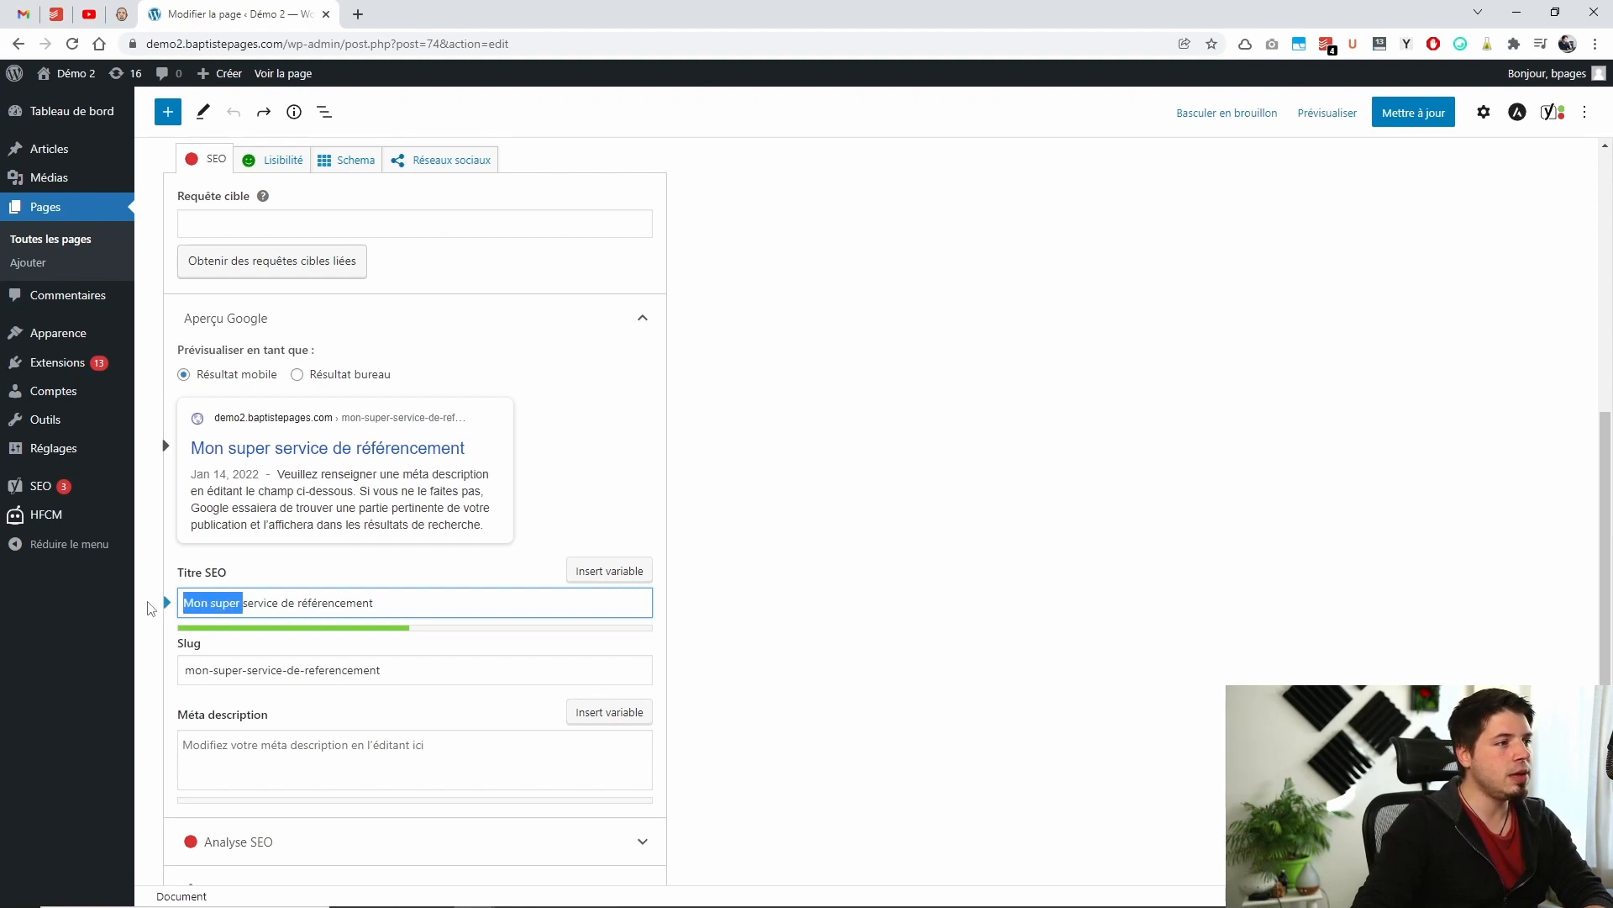
double_click(227, 603)
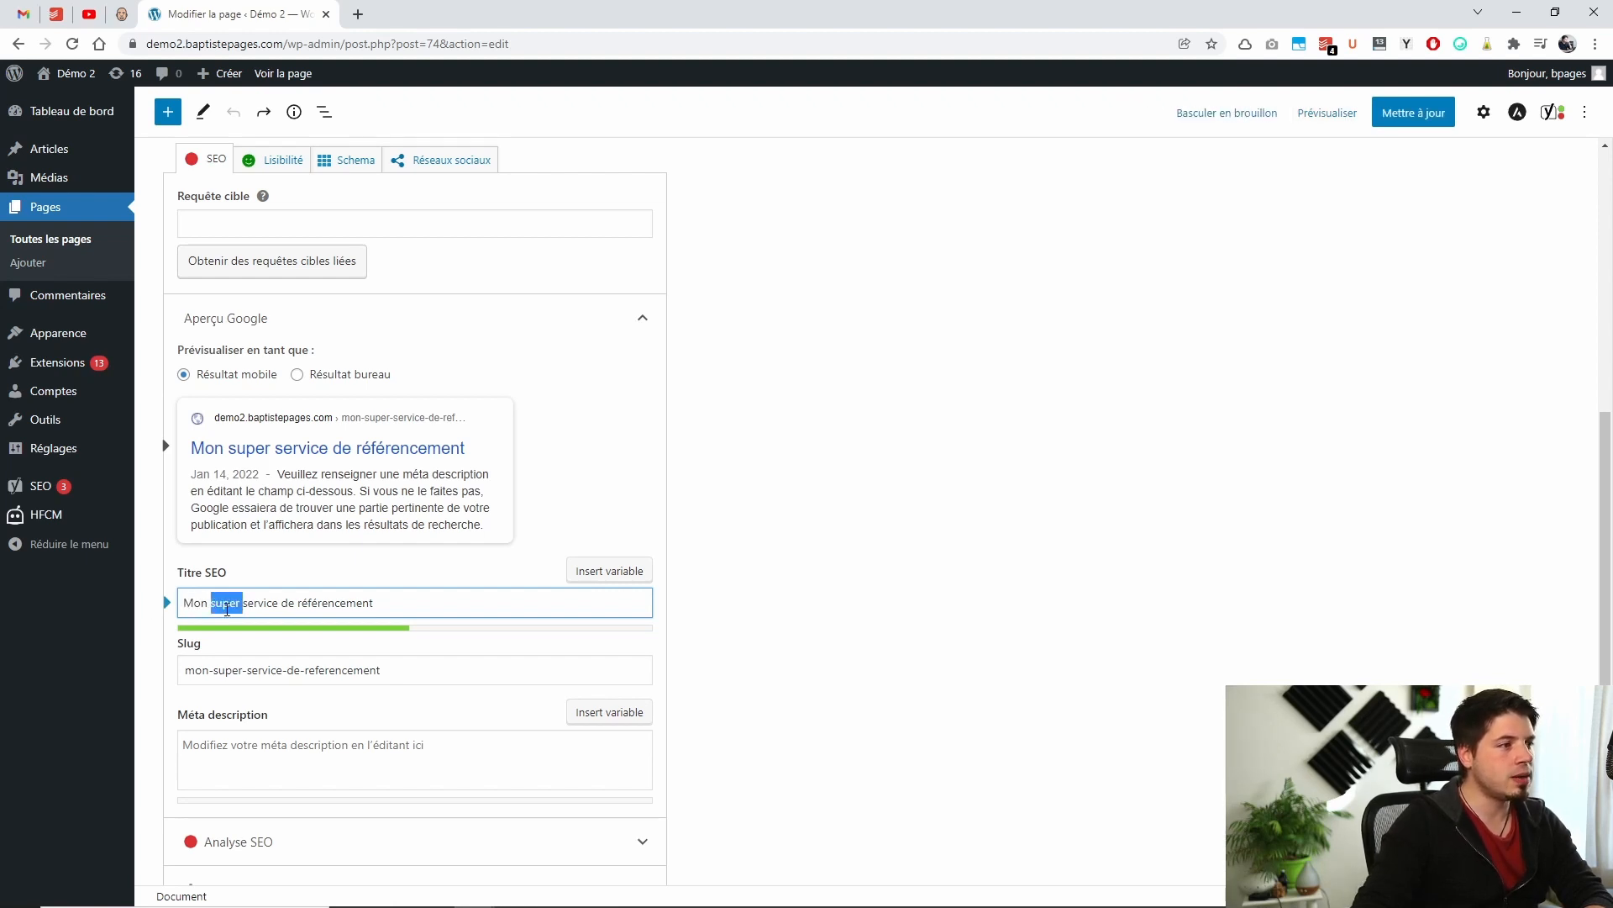
left_click_drag(246, 602, 164, 605)
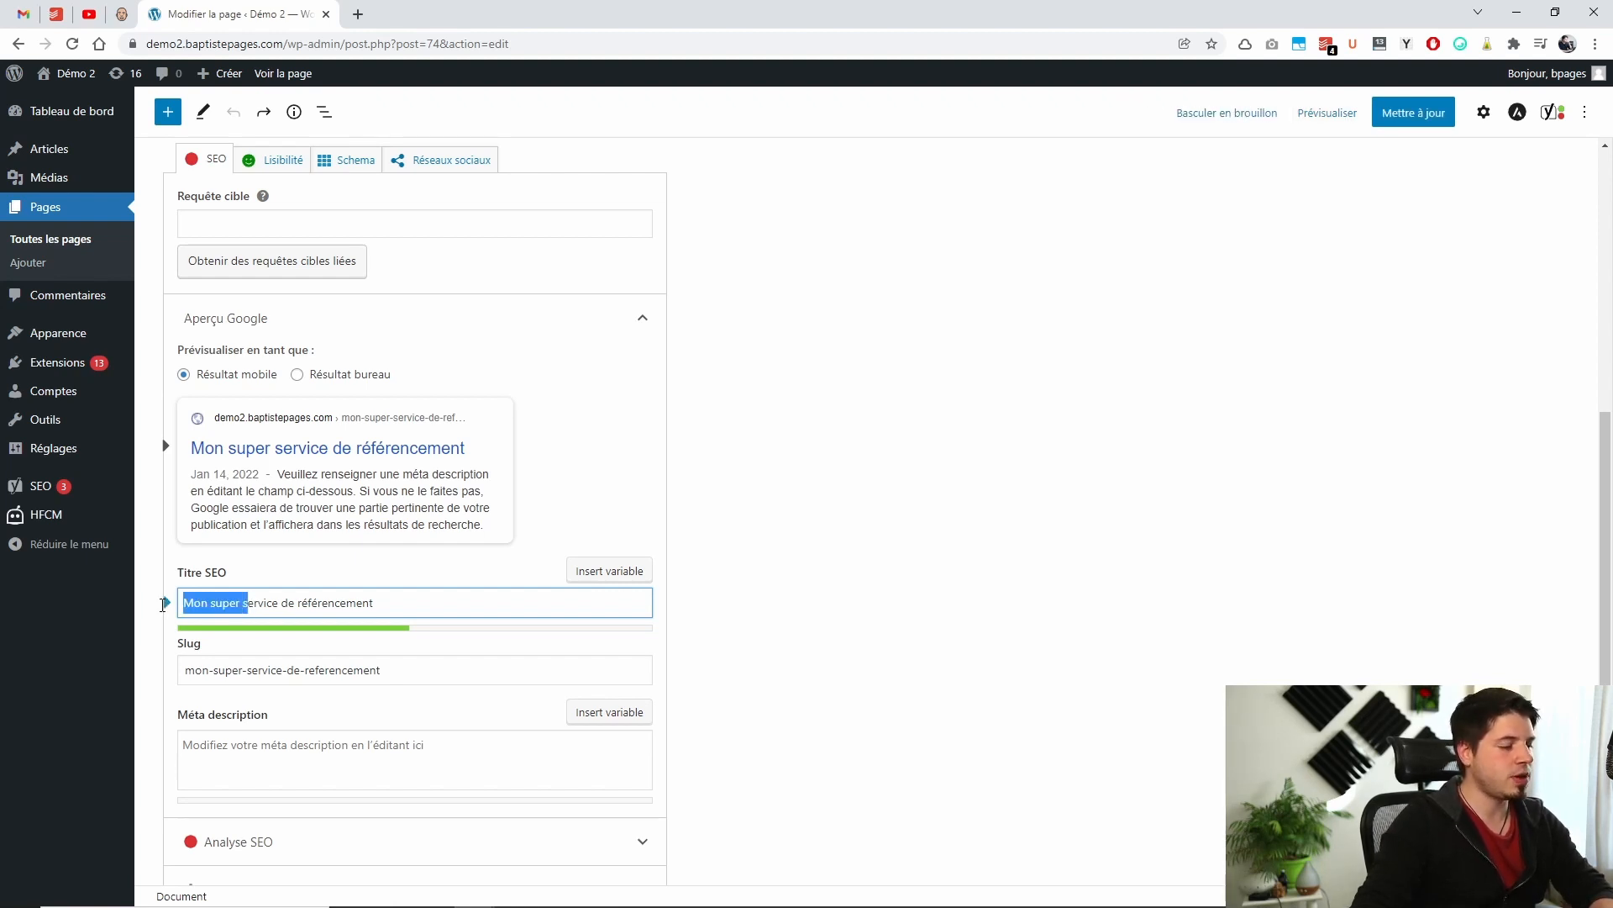
type("S")
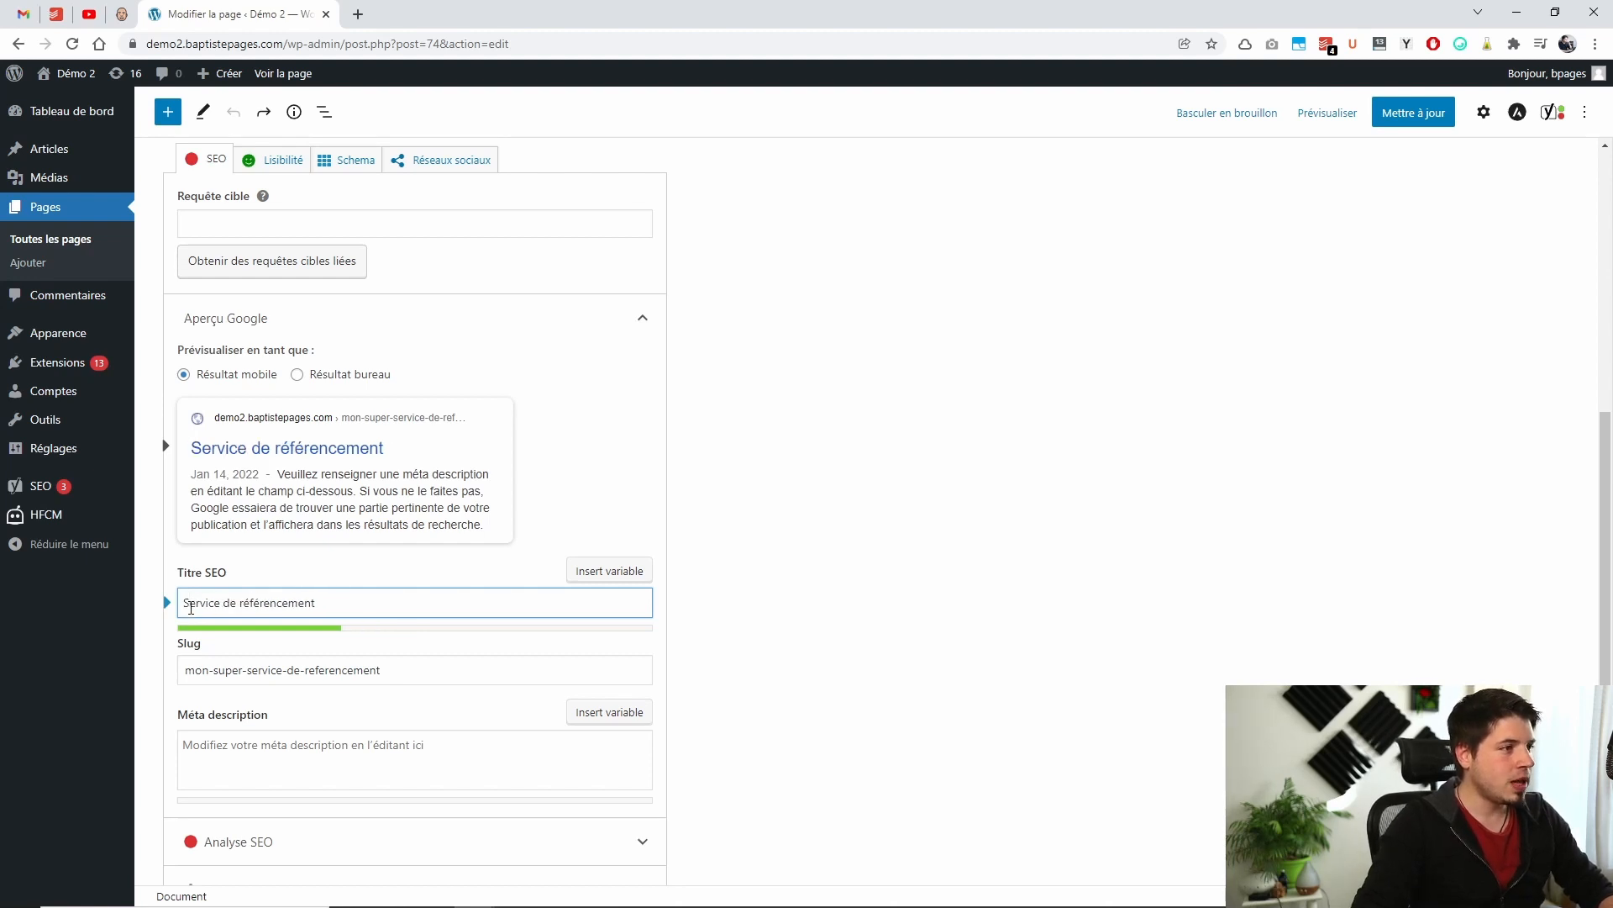
left_click_drag(184, 607, 325, 607)
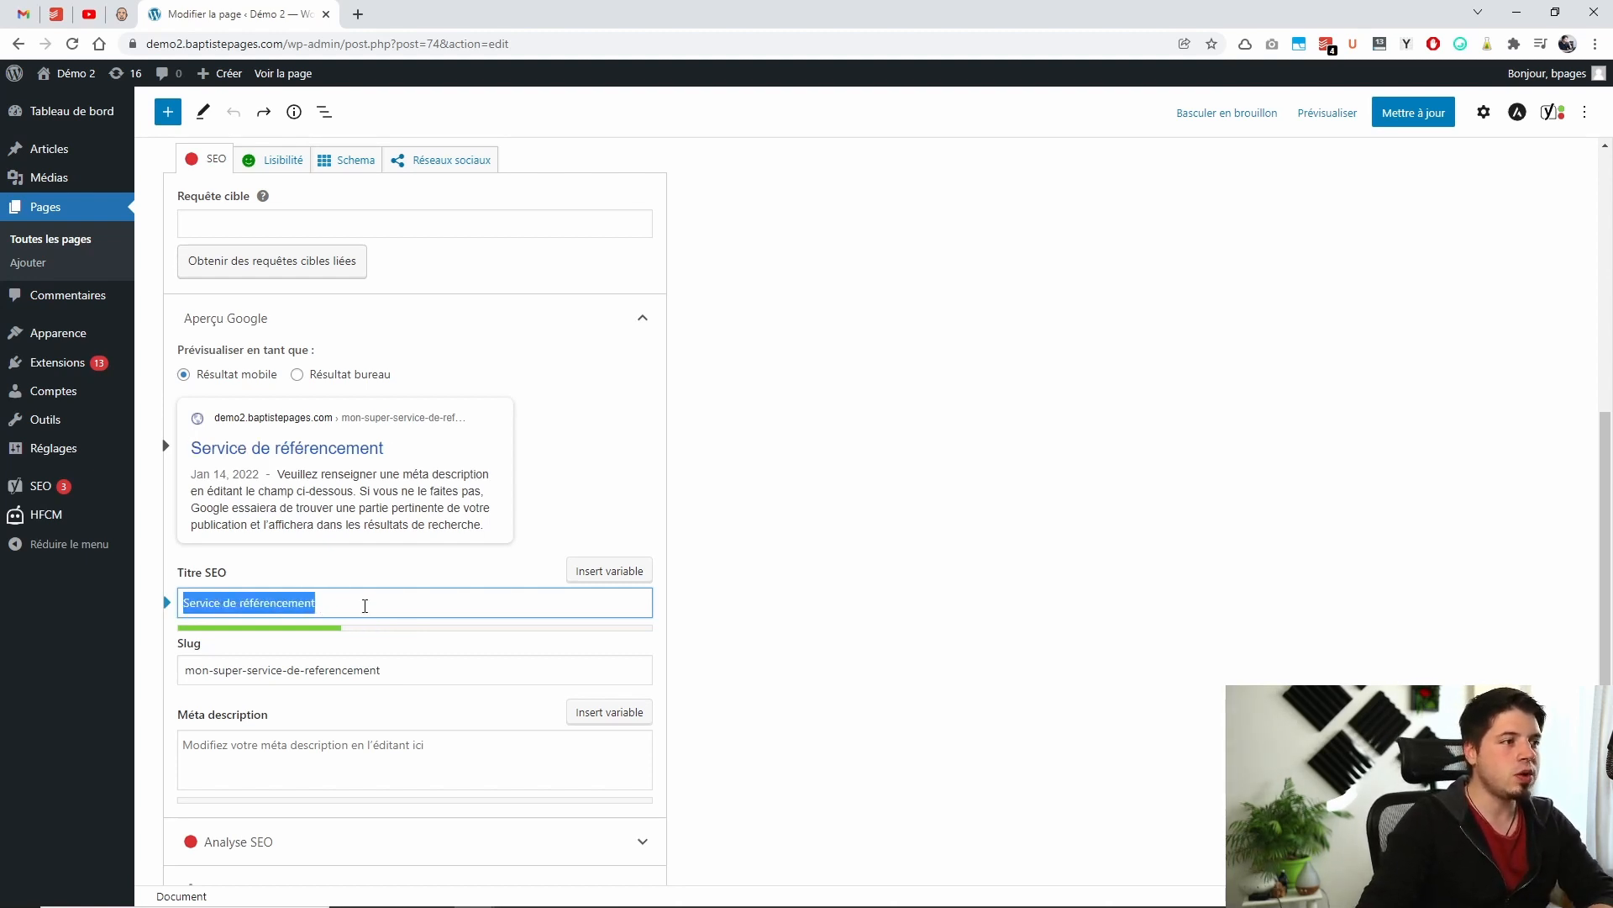
- Append "- Premier appel offert" to the end of the SEO title
left_click(365, 605)
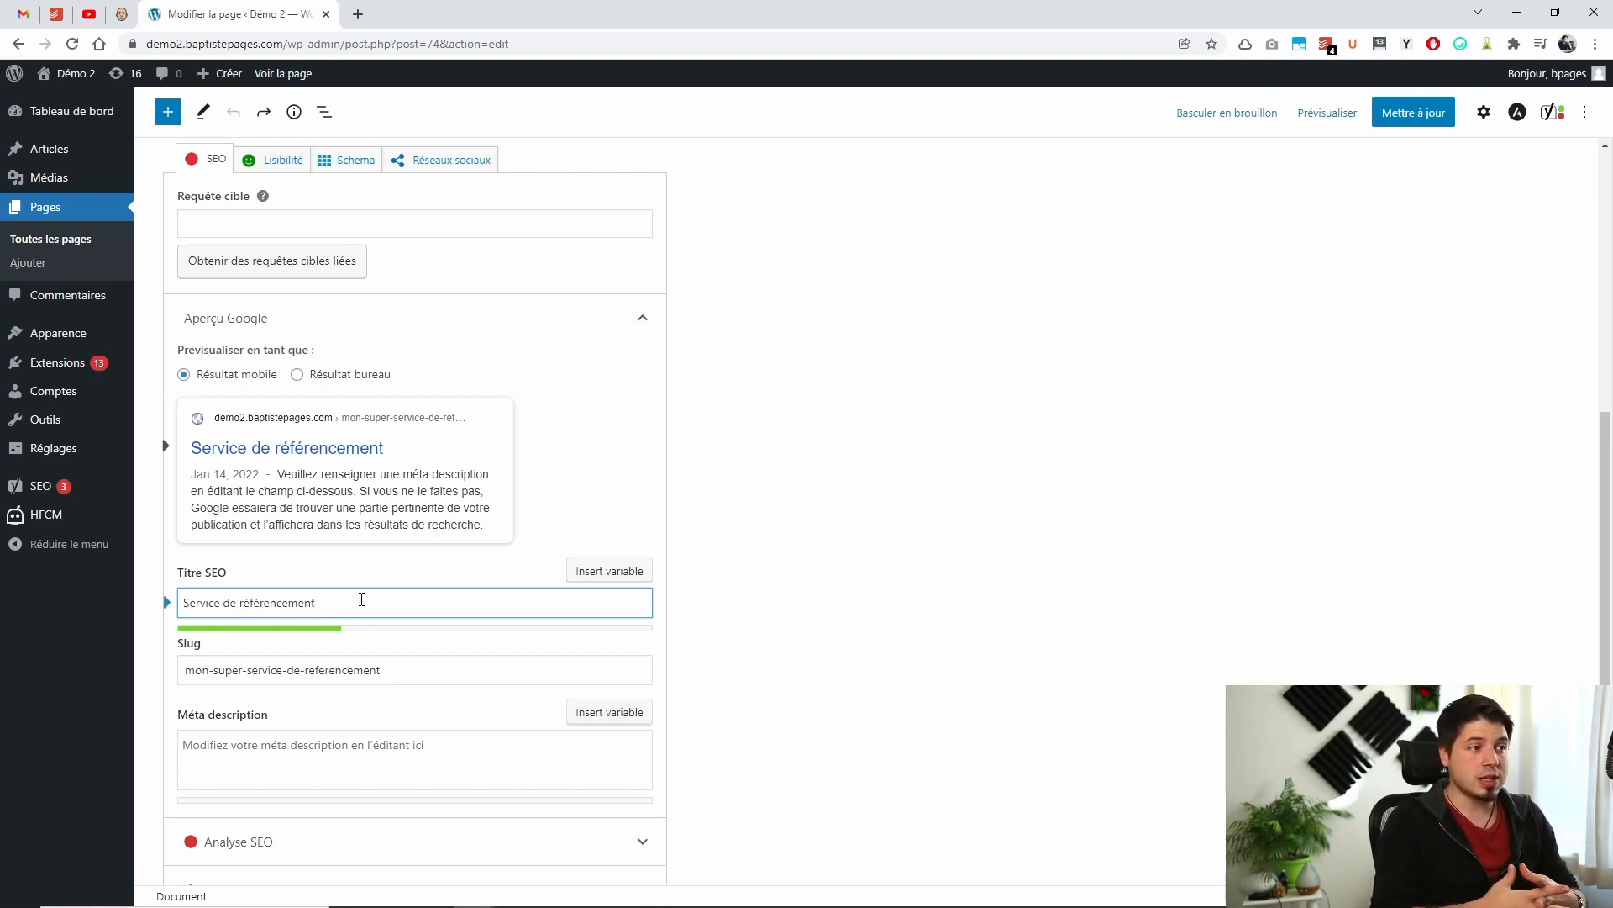
type("- ")
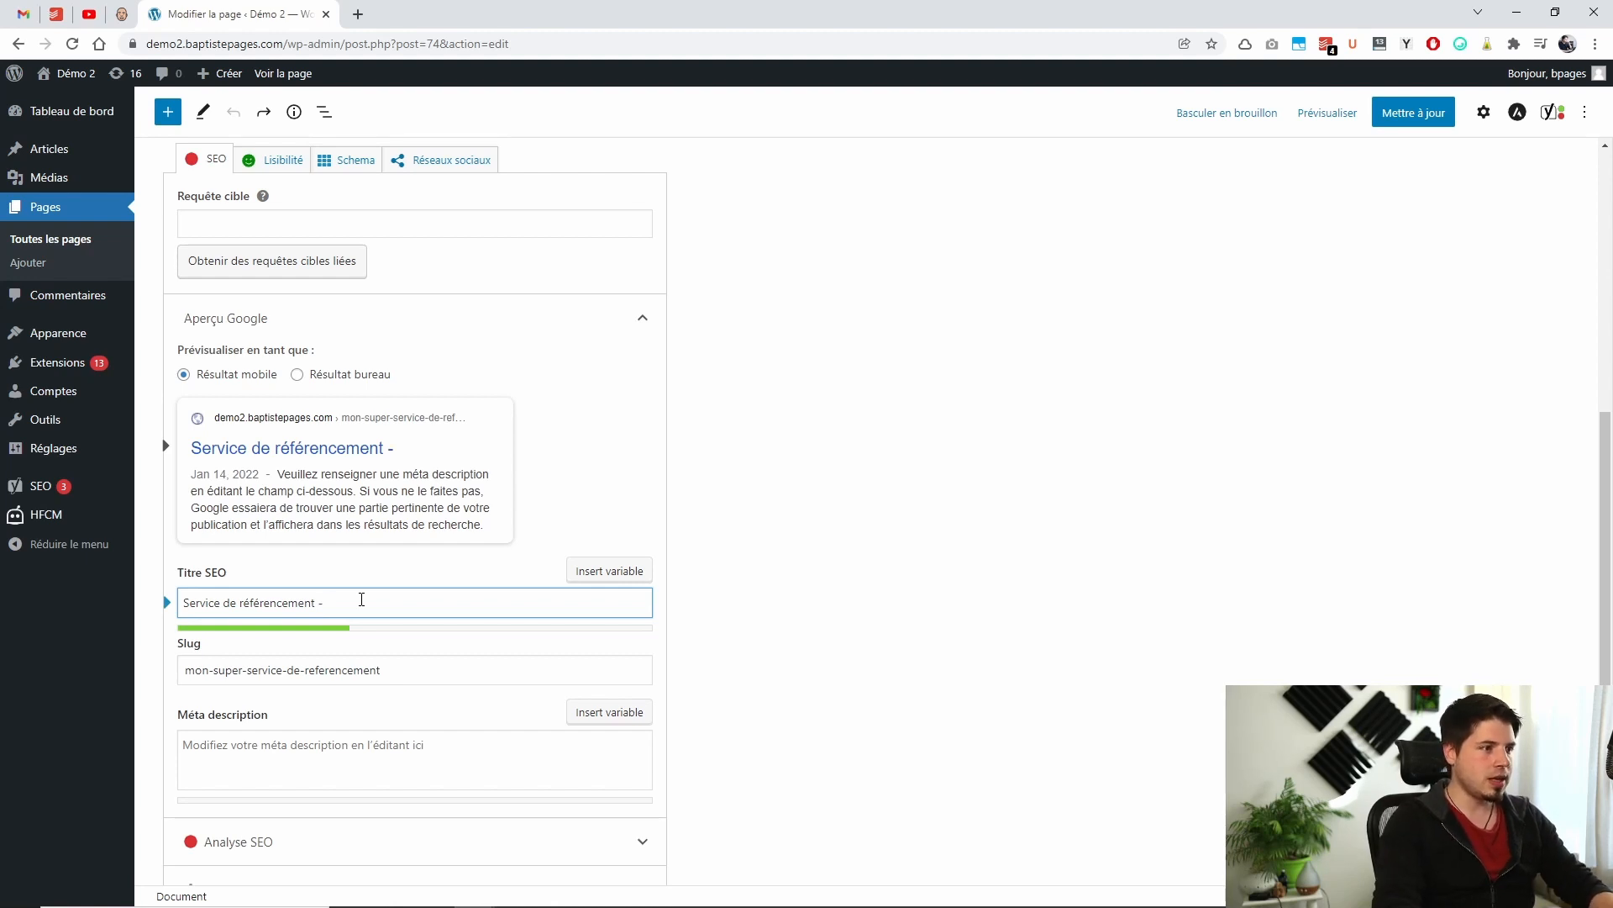
type("R")
key("BackSpace")
type("Pr")
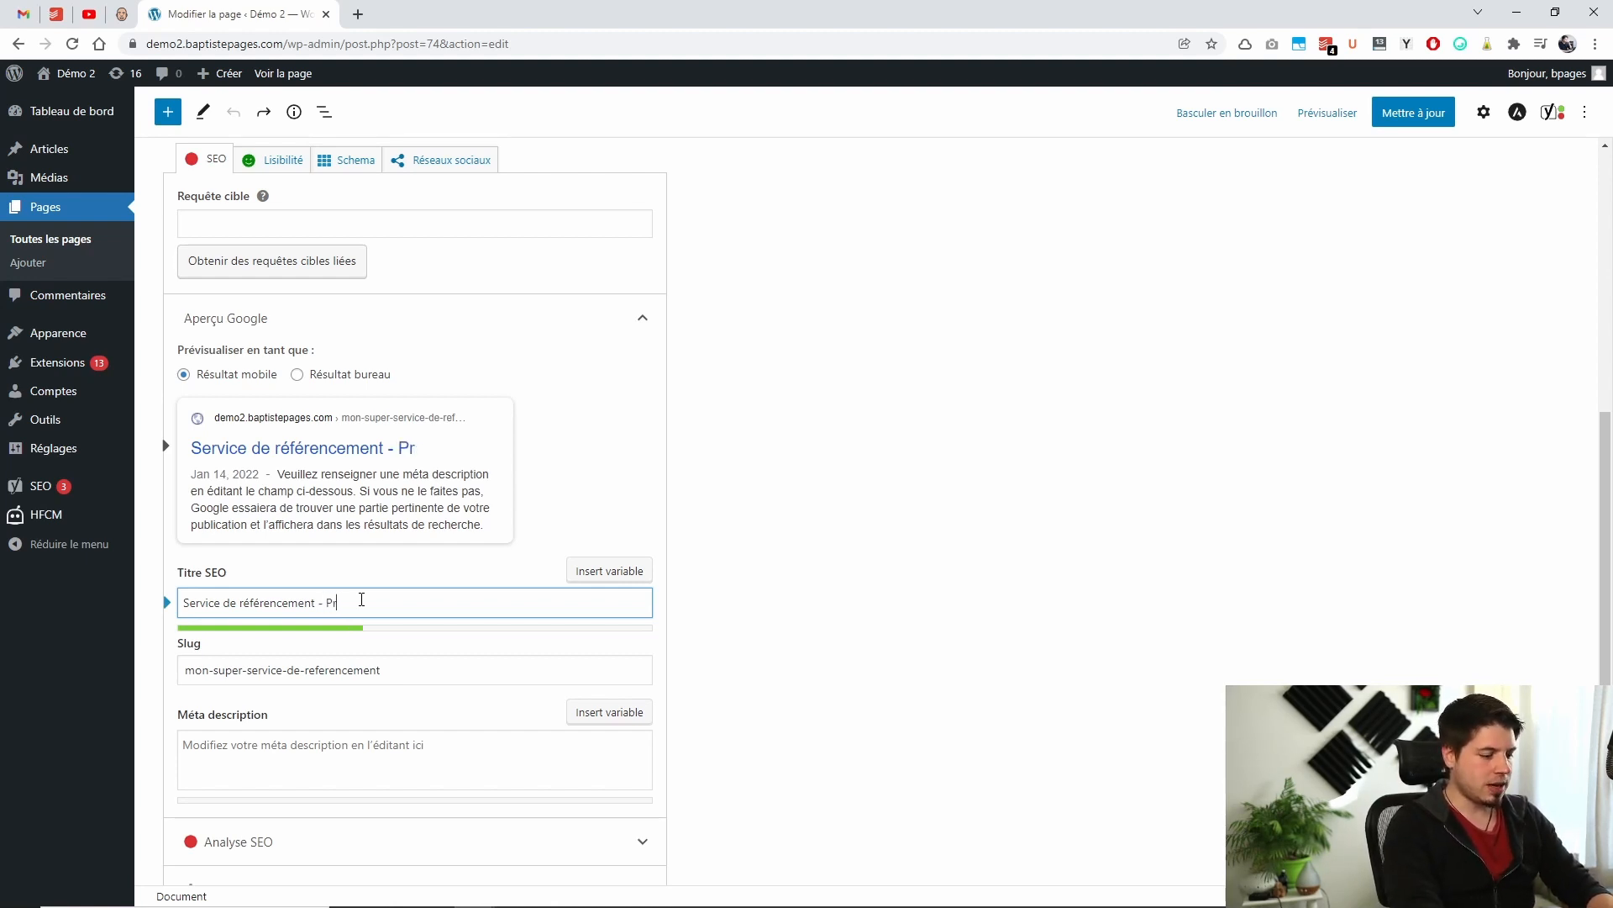
type("emier appel ")
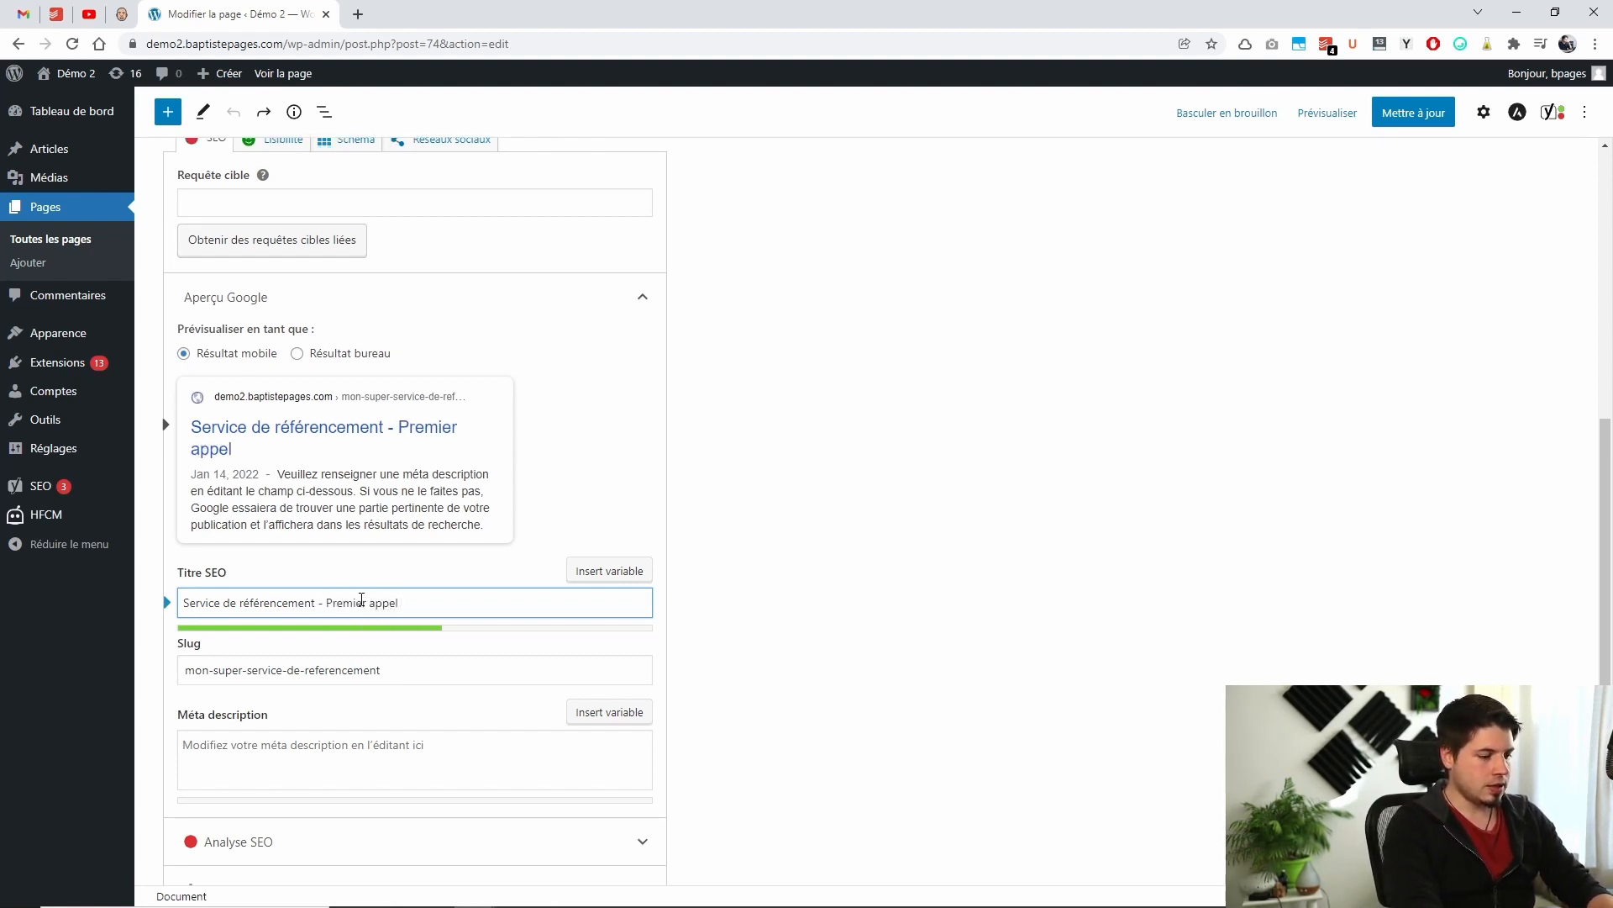
type("offert")
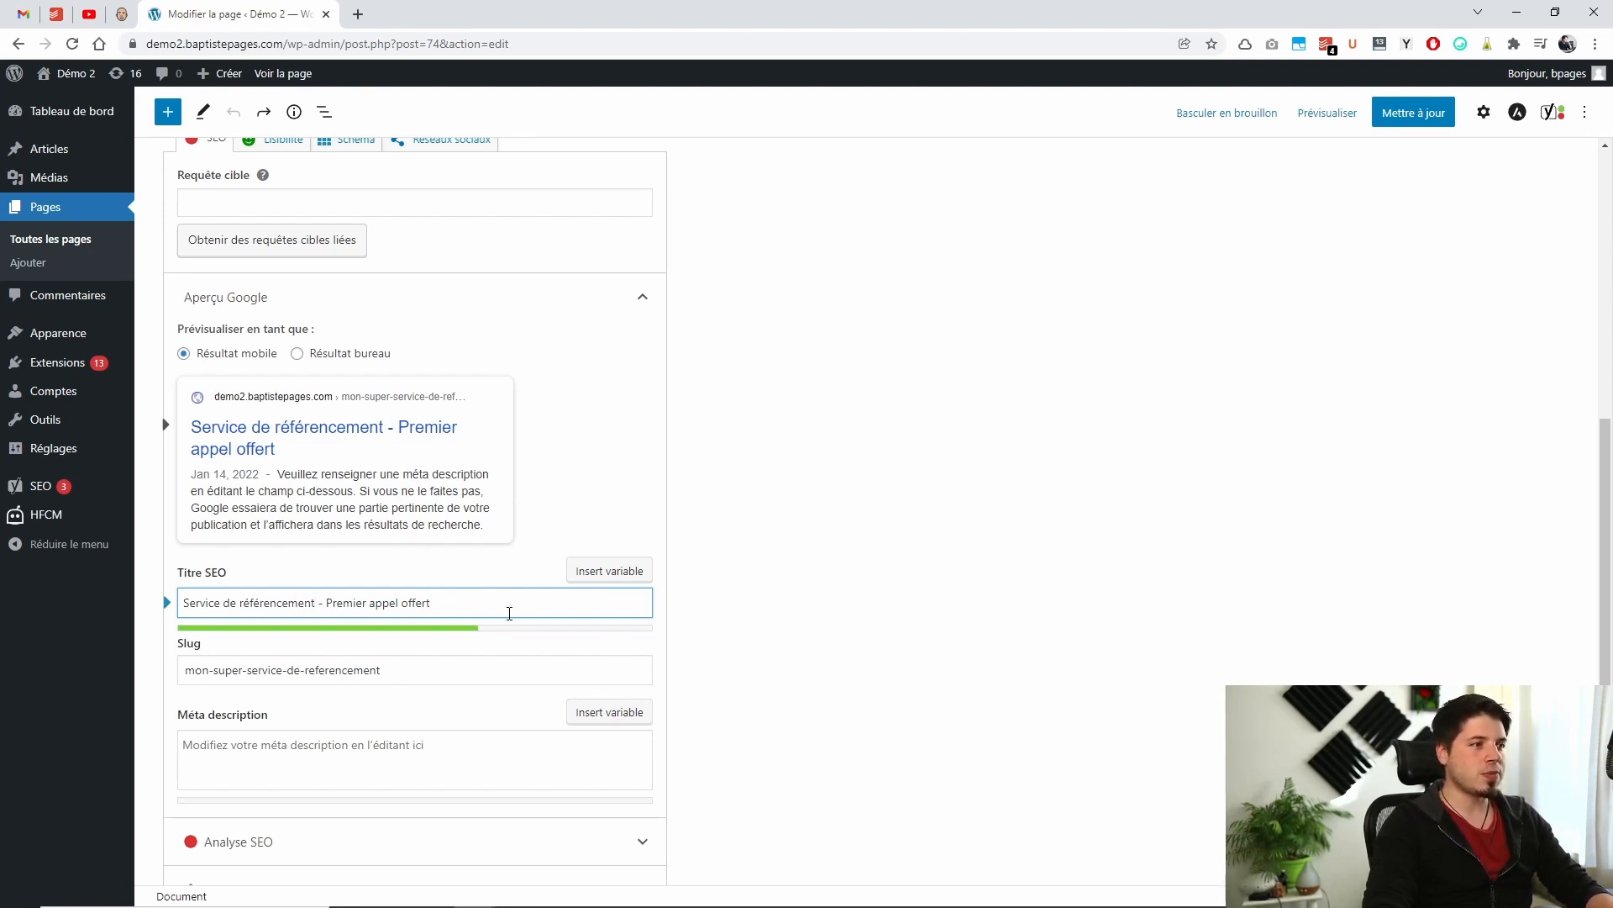
- Insert "- Dès 125€/mois" in the SEO title between "Service de référencement" and "- Premier appel offert"
type("+")
key("BackSpace")
type("- Dès")
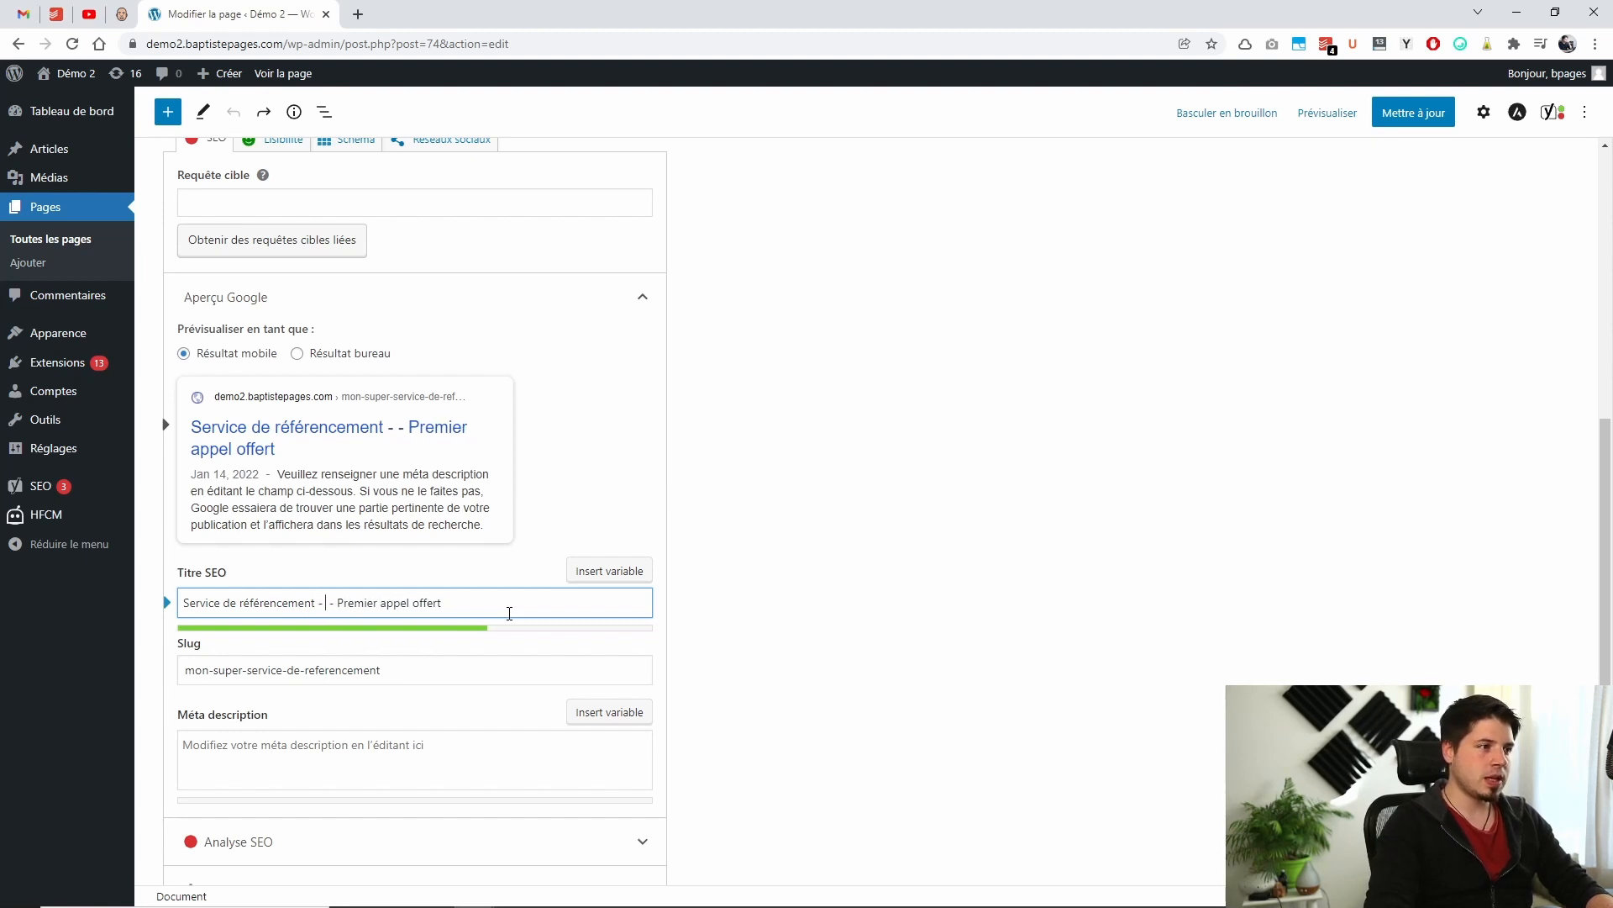
type(" 125€/")
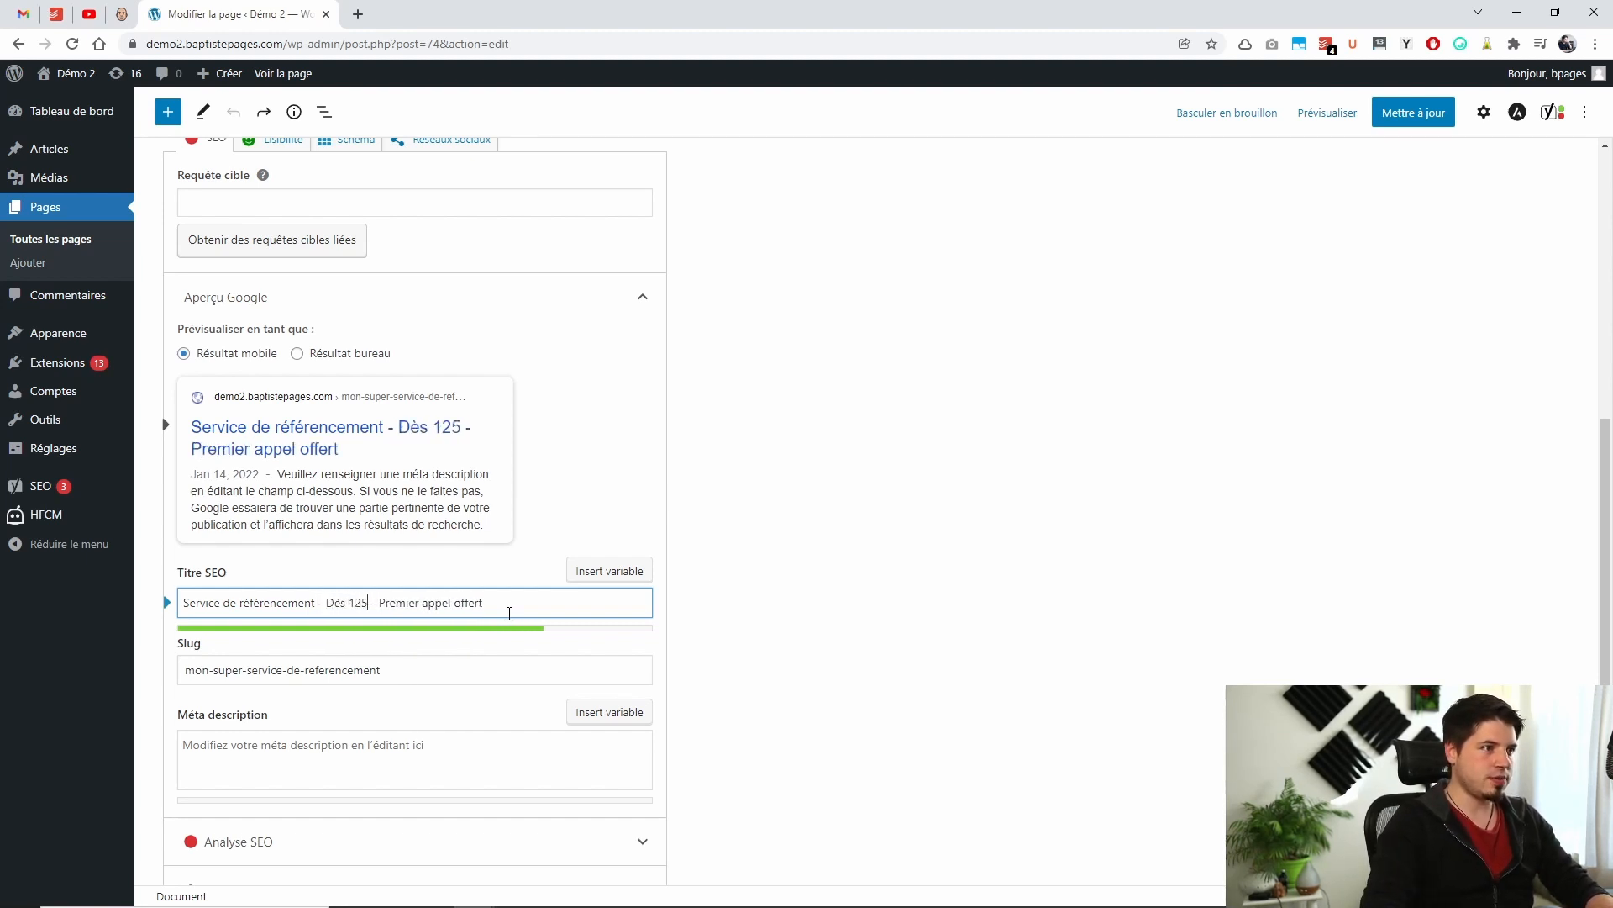
type("mois")
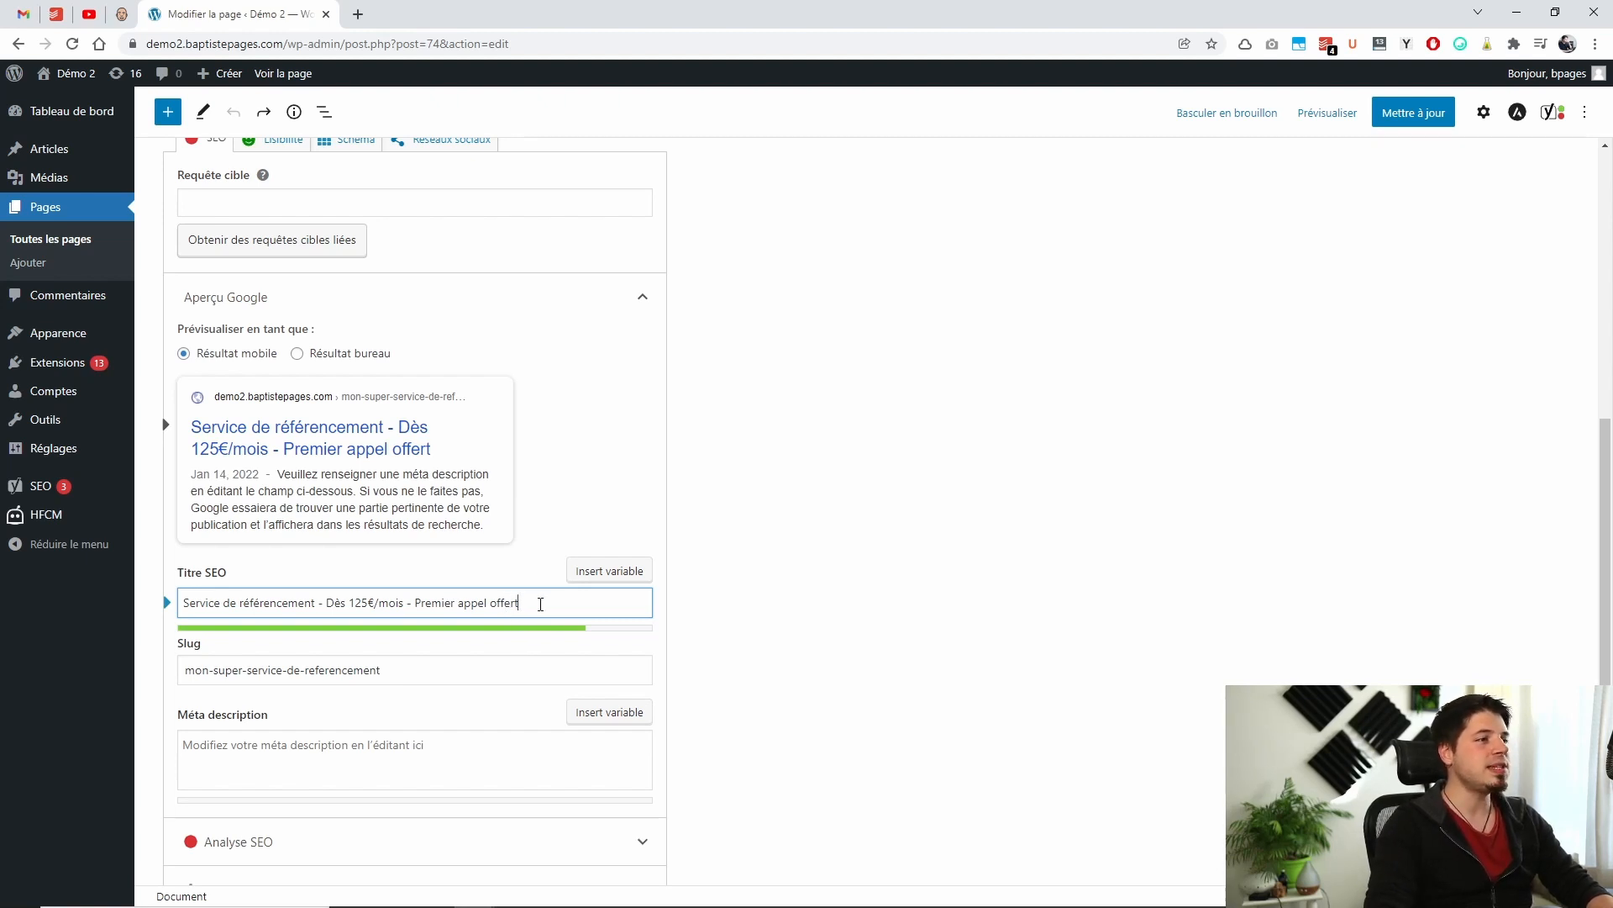
- Highlight the offer, service name and price portions of the SEO title in turn to review its wording
left_click_drag(517, 603, 417, 594)
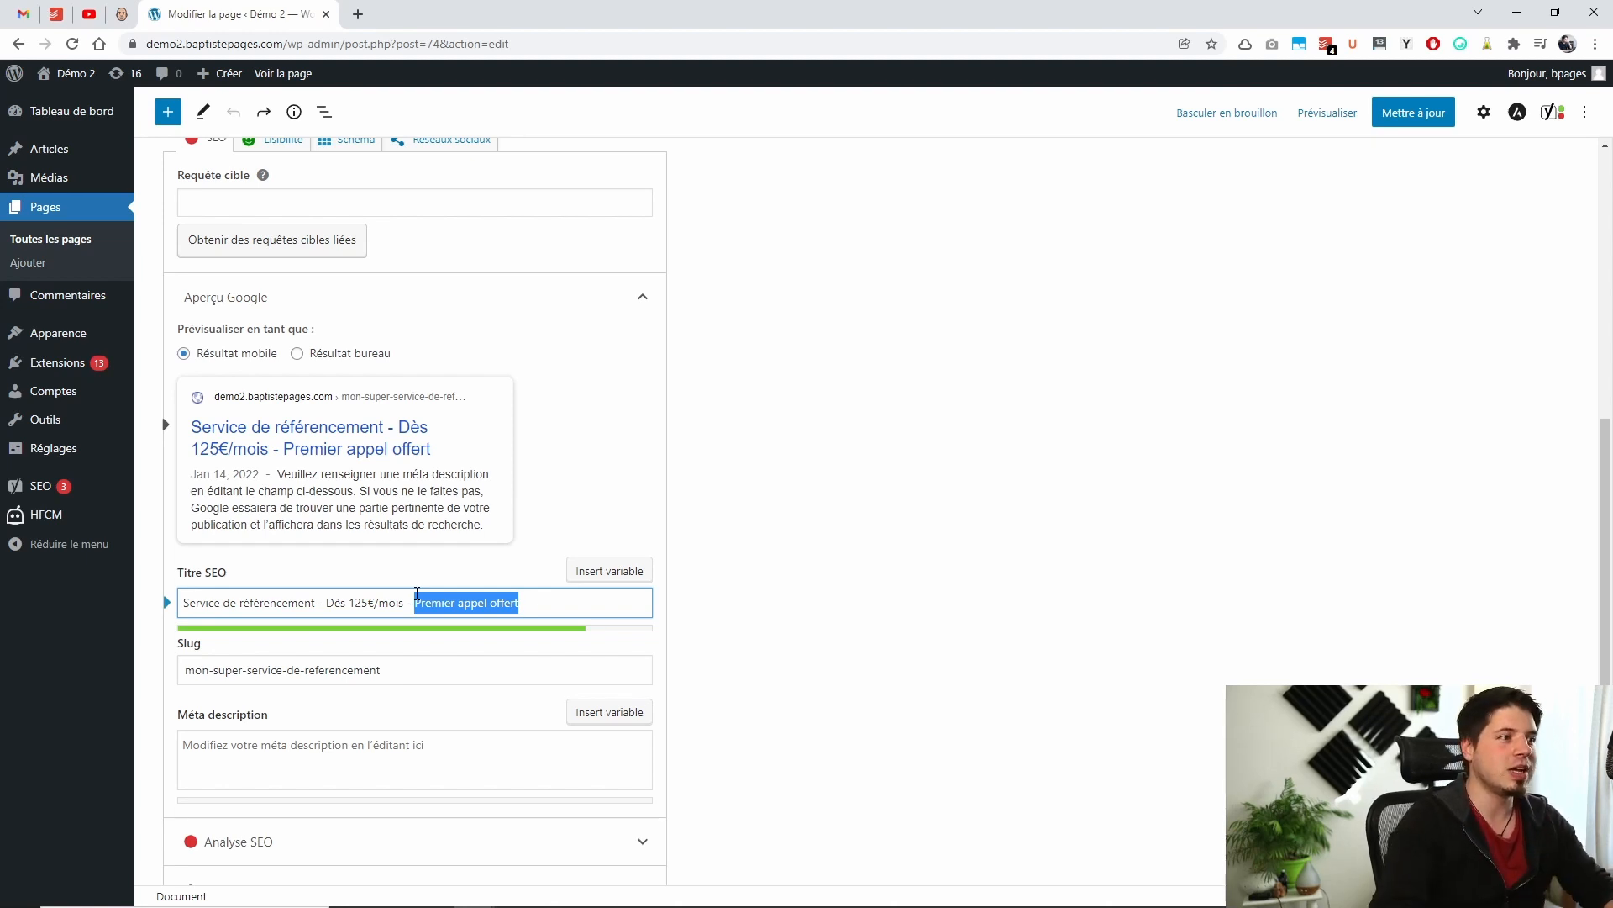
left_click_drag(182, 601, 415, 603)
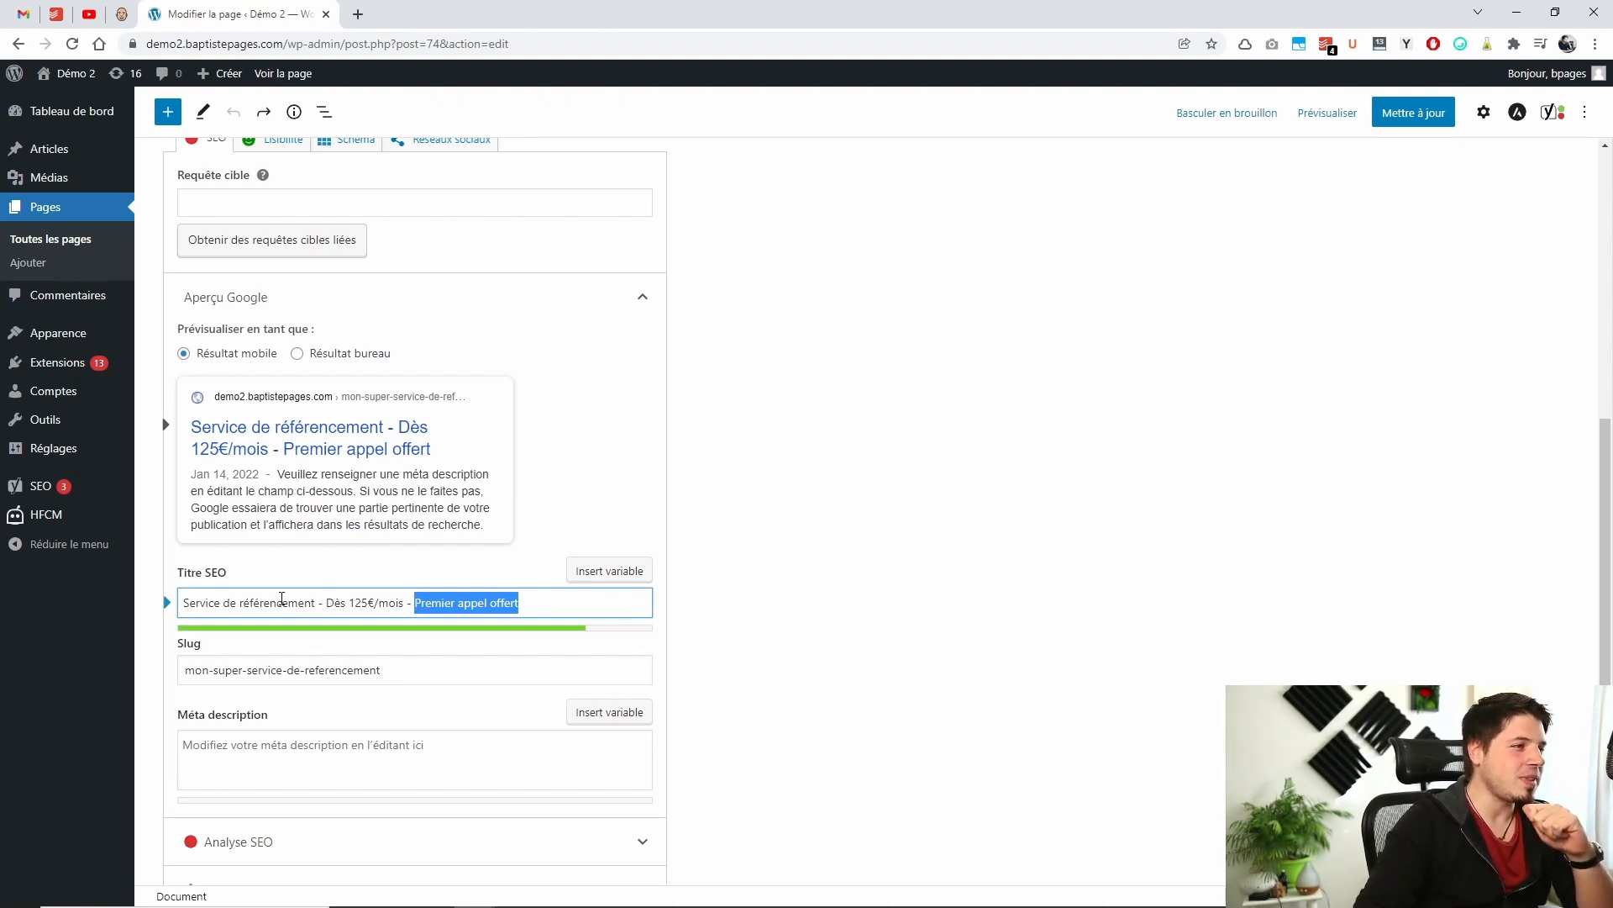
left_click_drag(327, 602, 406, 602)
left_click(406, 602)
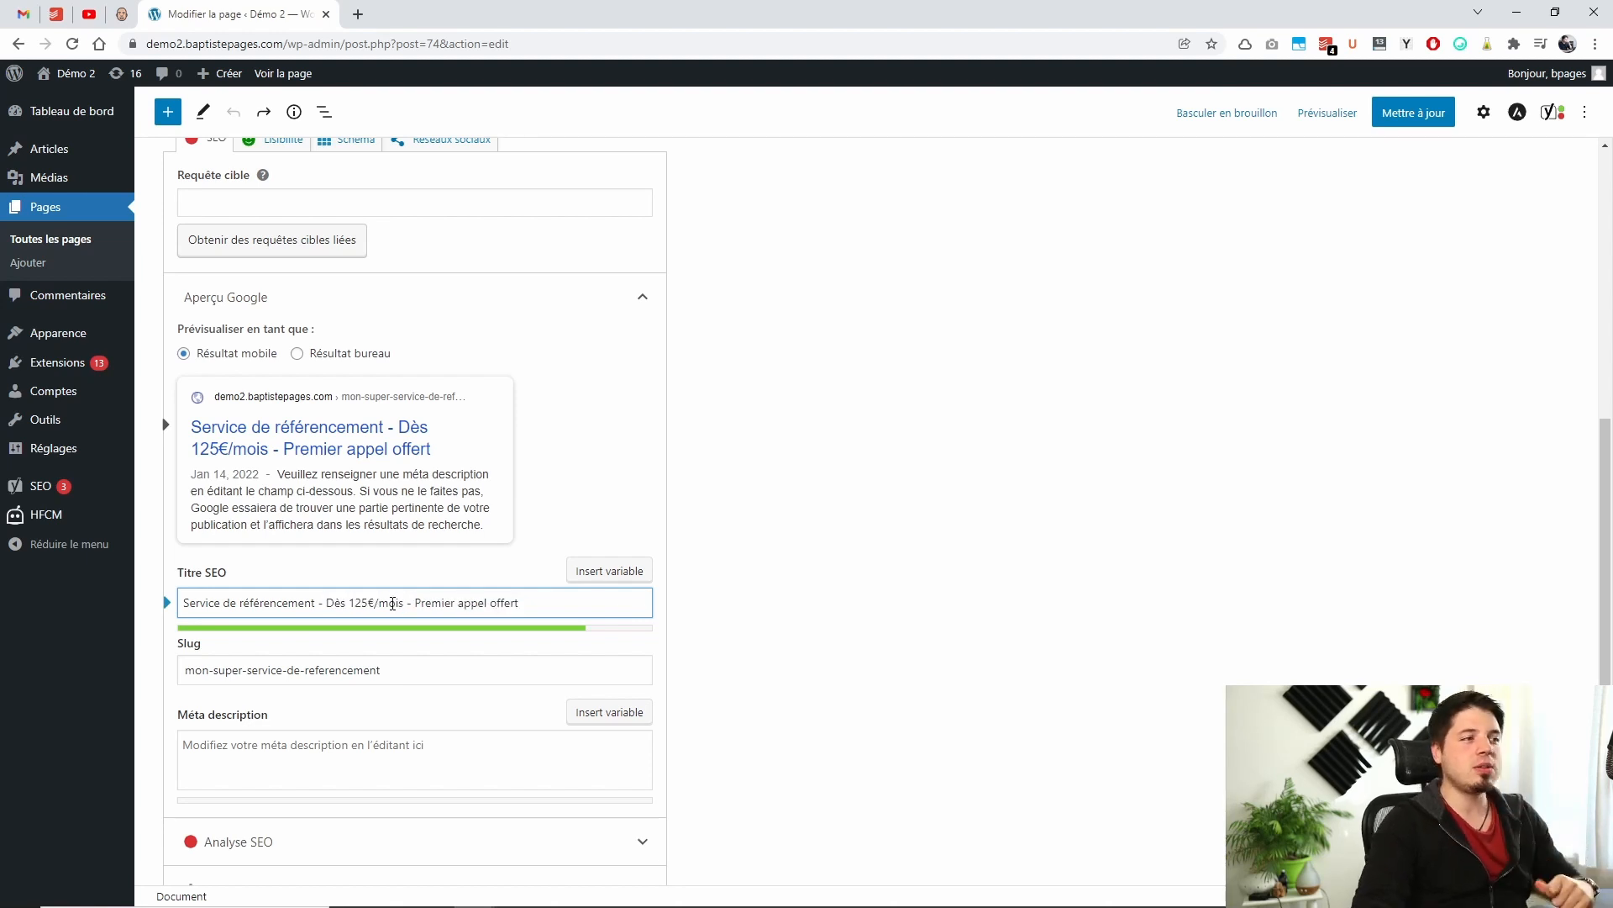